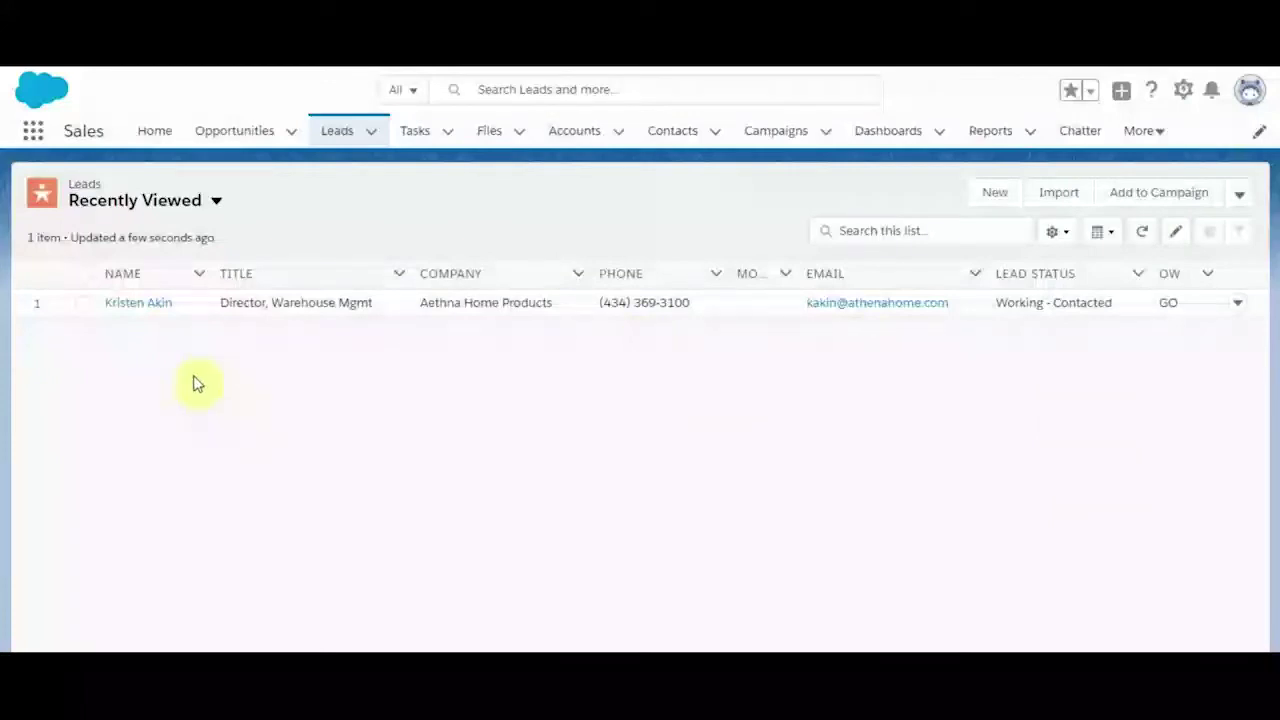
Open the Aethna Home Products lead record and go to the Lead object's setup page
{"action": "left_click", "coordinate": [153, 304]}
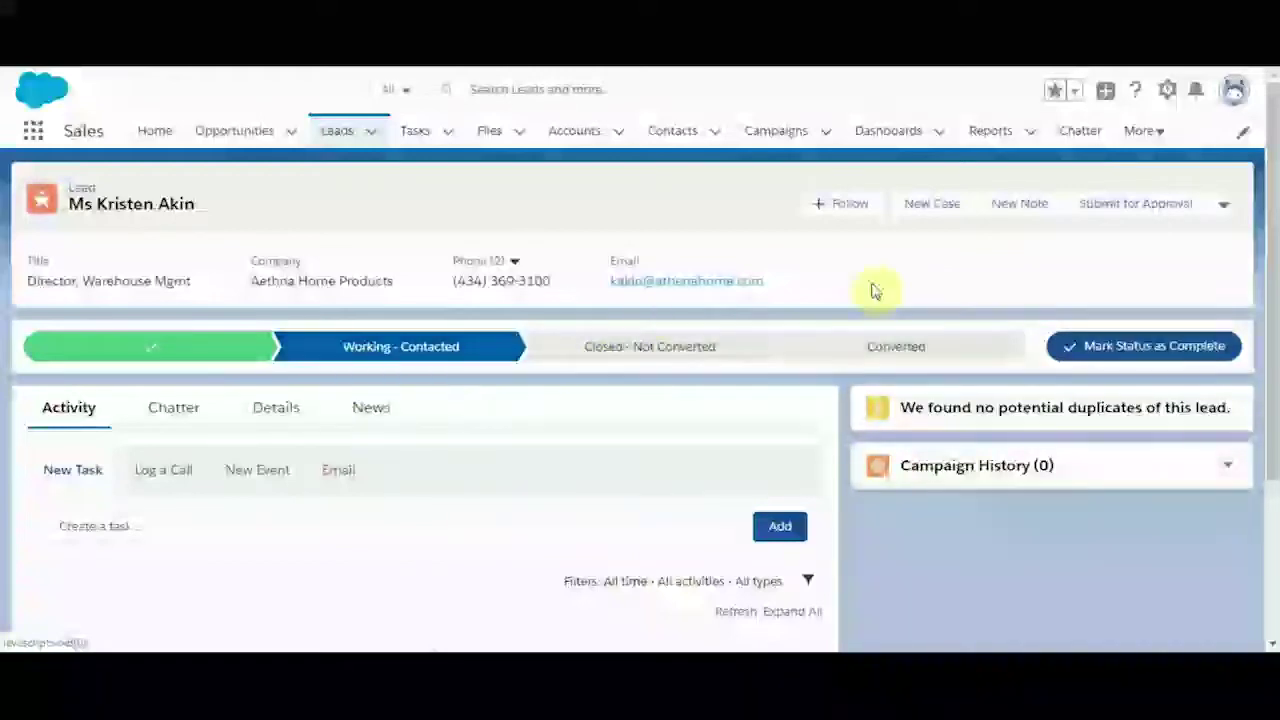
{"action": "left_click", "coordinate": [1167, 93]}
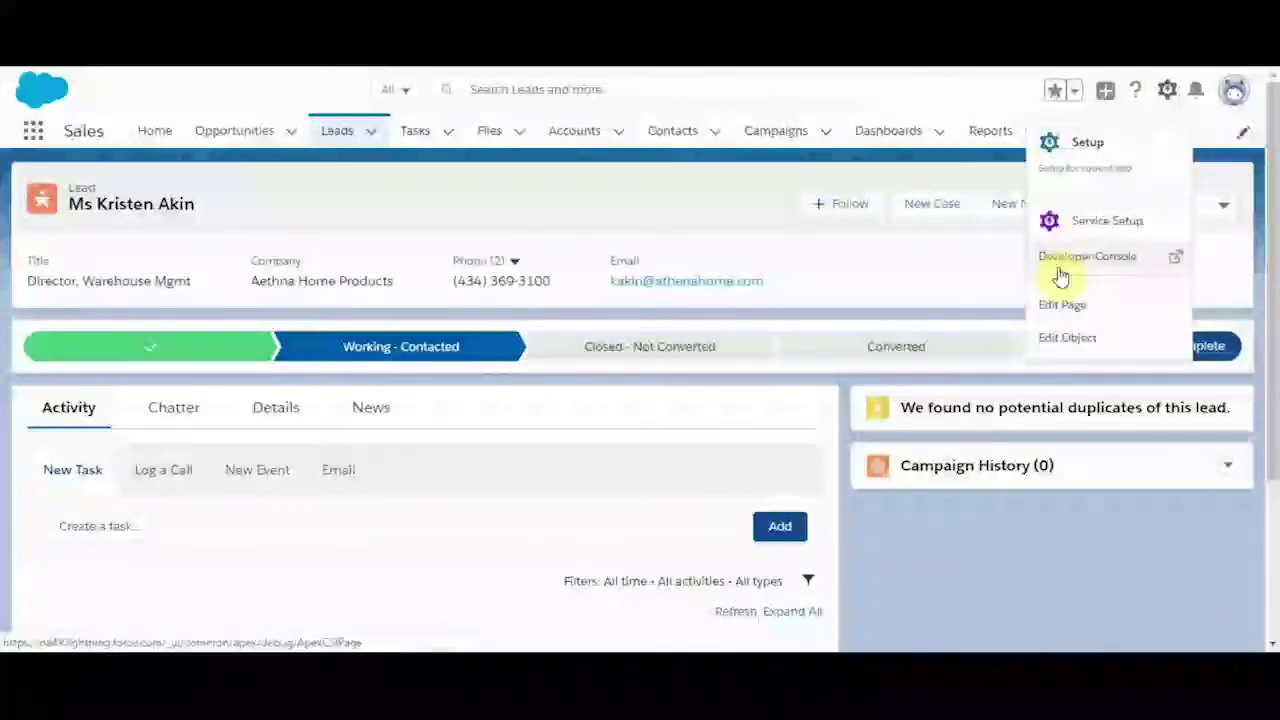
{"action": "left_click", "coordinate": [1063, 346]}
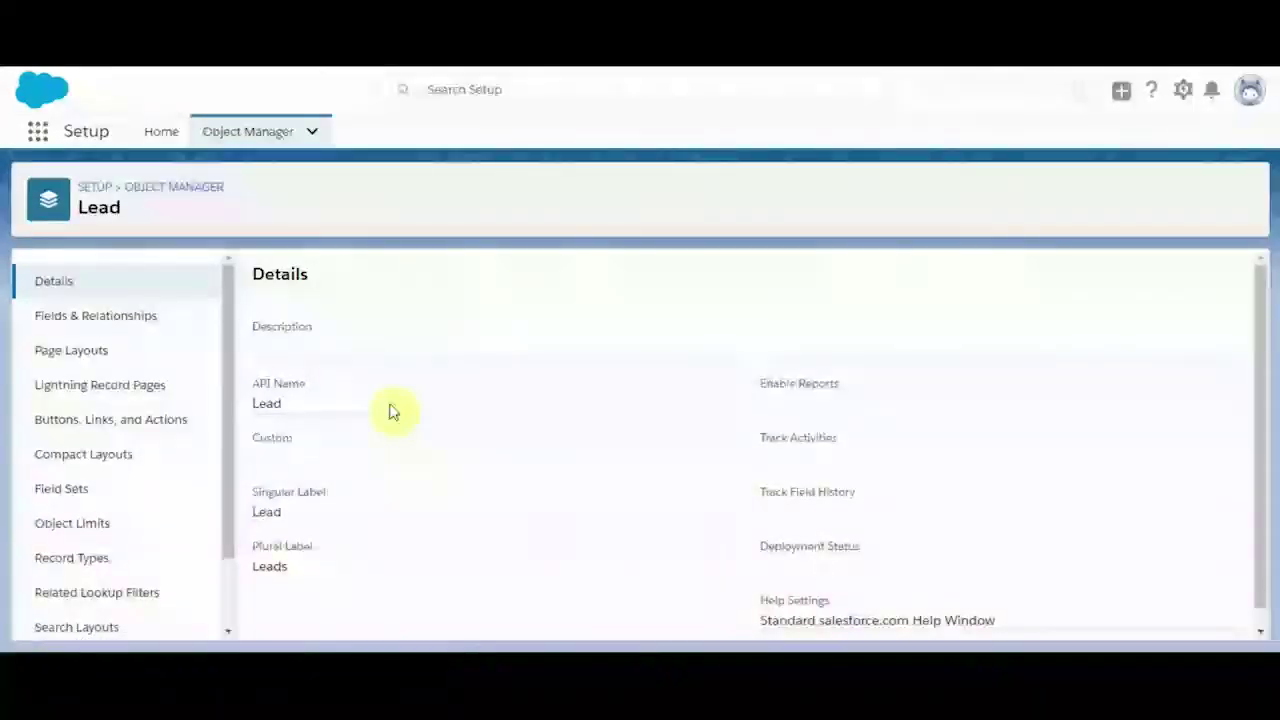
Open the Lead Status field from the Lead object's fields and bring up its picklist values
{"action": "scroll", "coordinate": [100, 503], "scroll_direction": "down", "scroll_amount": 2}
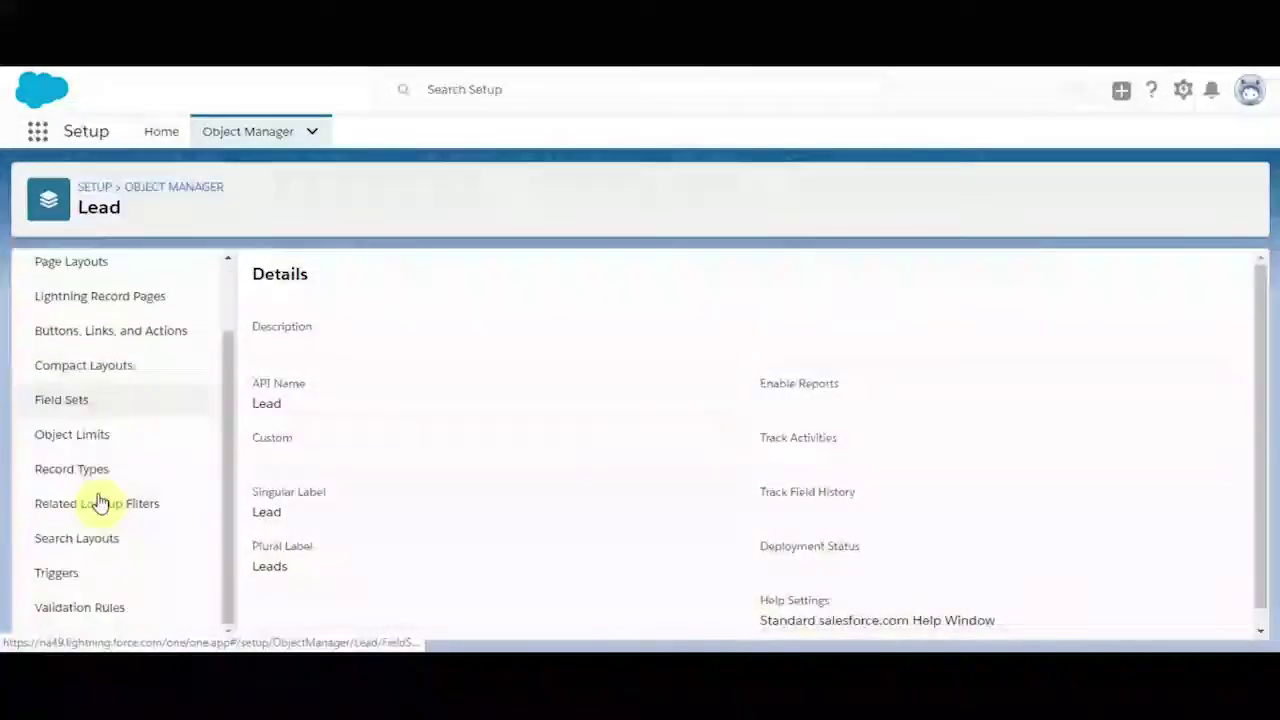
{"action": "left_click", "coordinate": [101, 503]}
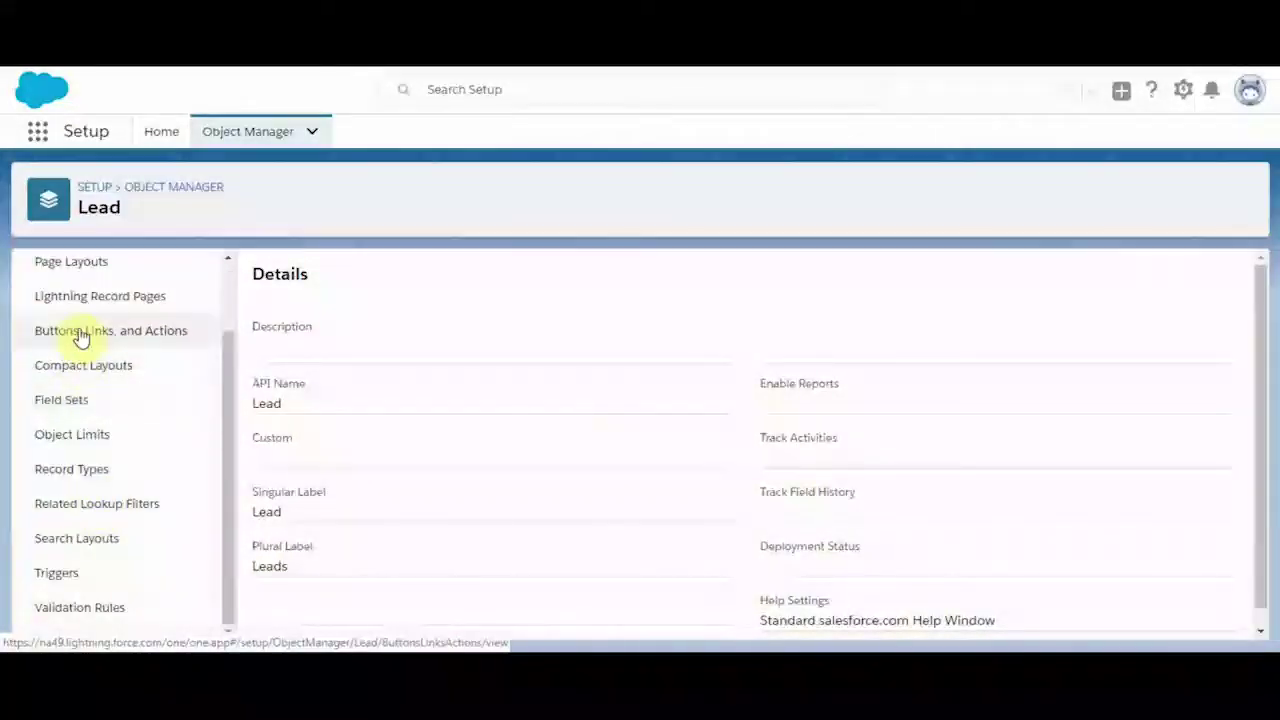
{"action": "scroll", "coordinate": [76, 310], "scroll_direction": "up", "scroll_amount": 1}
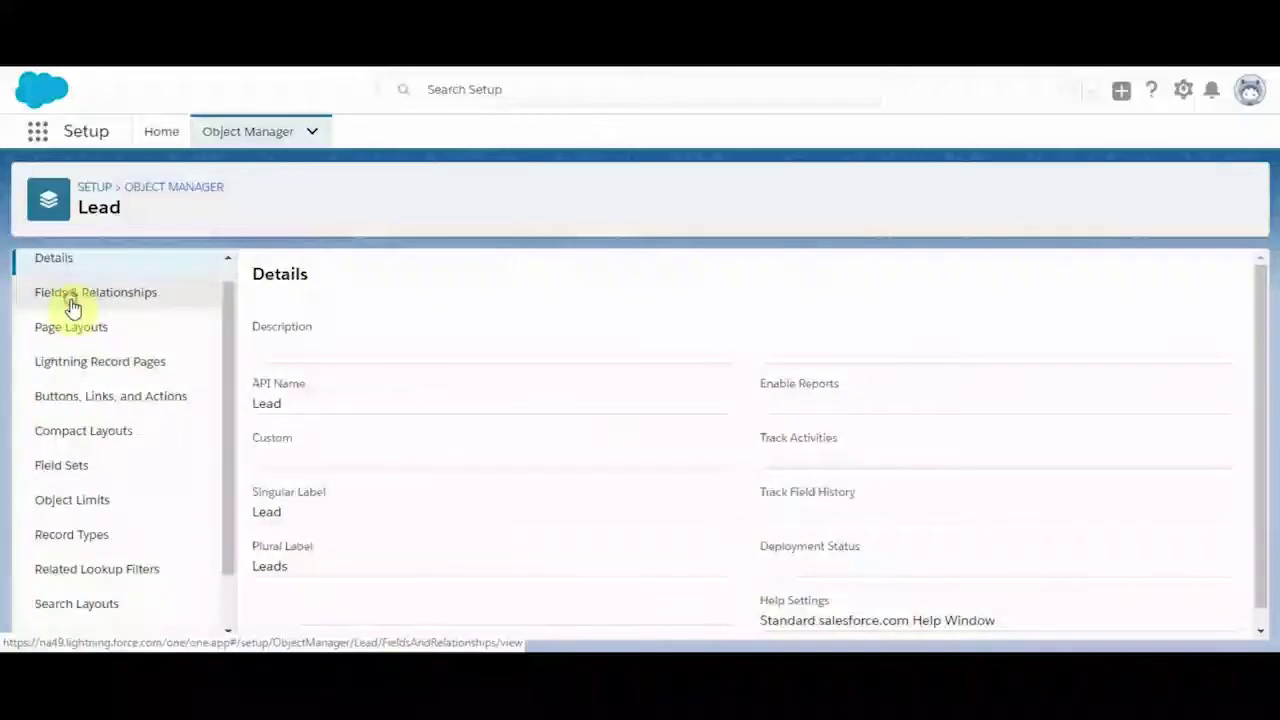
{"action": "left_click", "coordinate": [72, 305]}
{"action": "scroll", "coordinate": [366, 477], "scroll_direction": "down", "scroll_amount": 3}
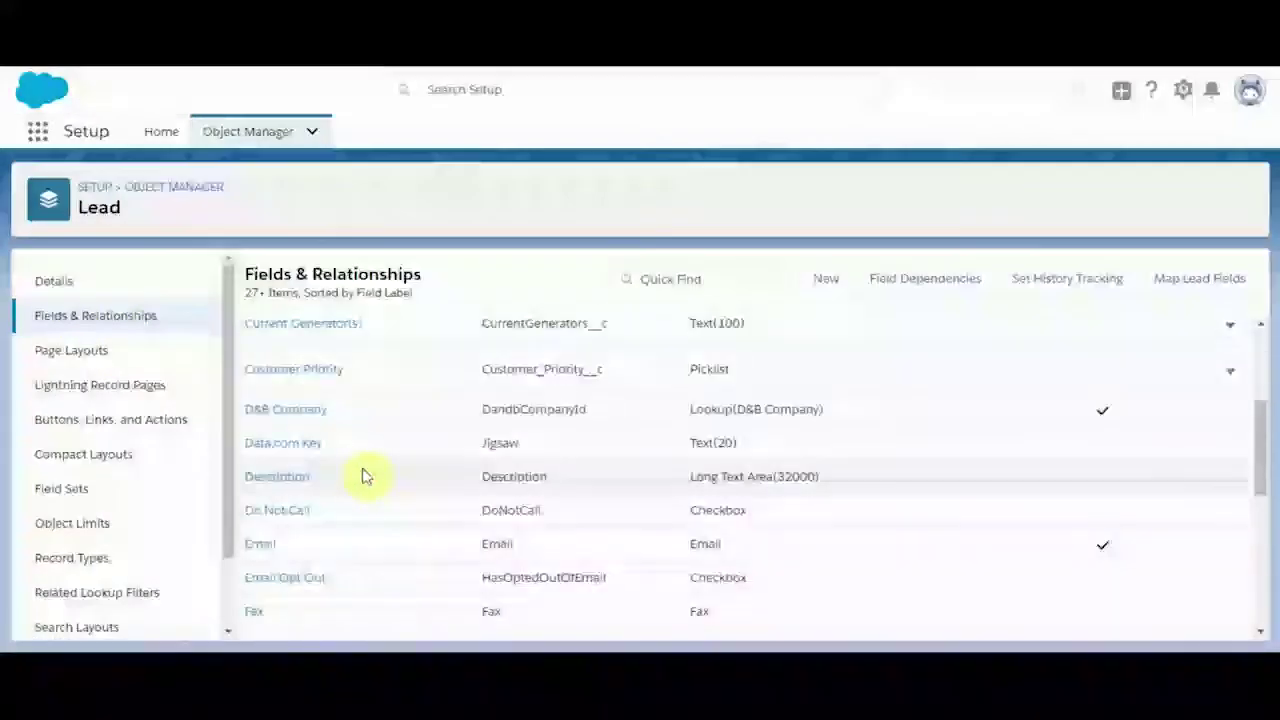
{"action": "scroll", "coordinate": [366, 477], "scroll_direction": "down", "scroll_amount": 4}
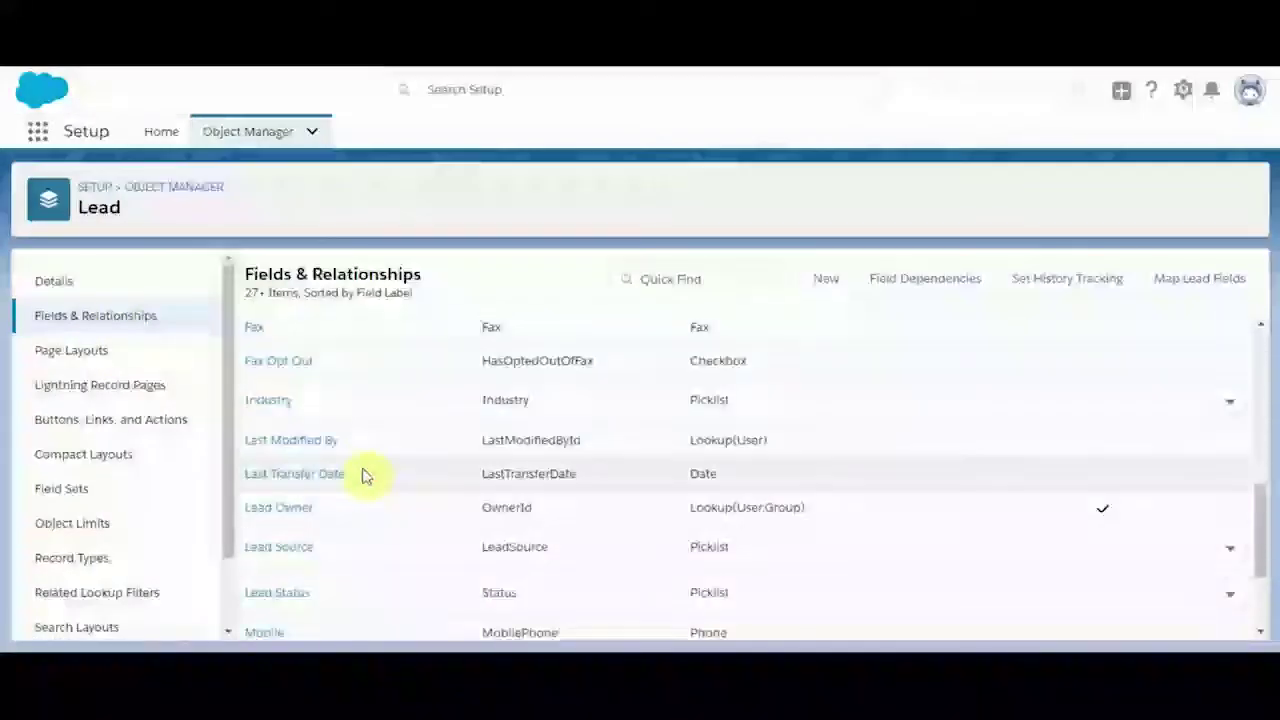
{"action": "scroll", "coordinate": [340, 480], "scroll_direction": "down", "scroll_amount": 1}
{"action": "left_click", "coordinate": [294, 490]}
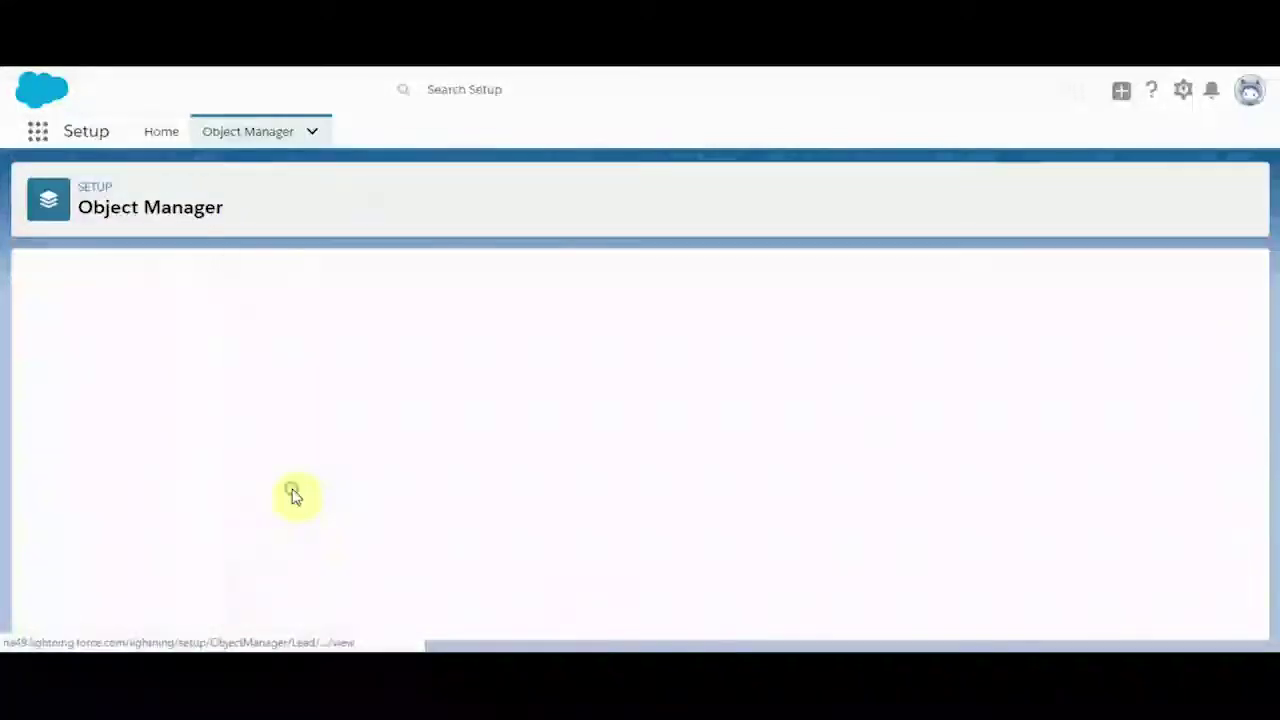
{"action": "scroll", "coordinate": [440, 565], "scroll_direction": "down", "scroll_amount": 2}
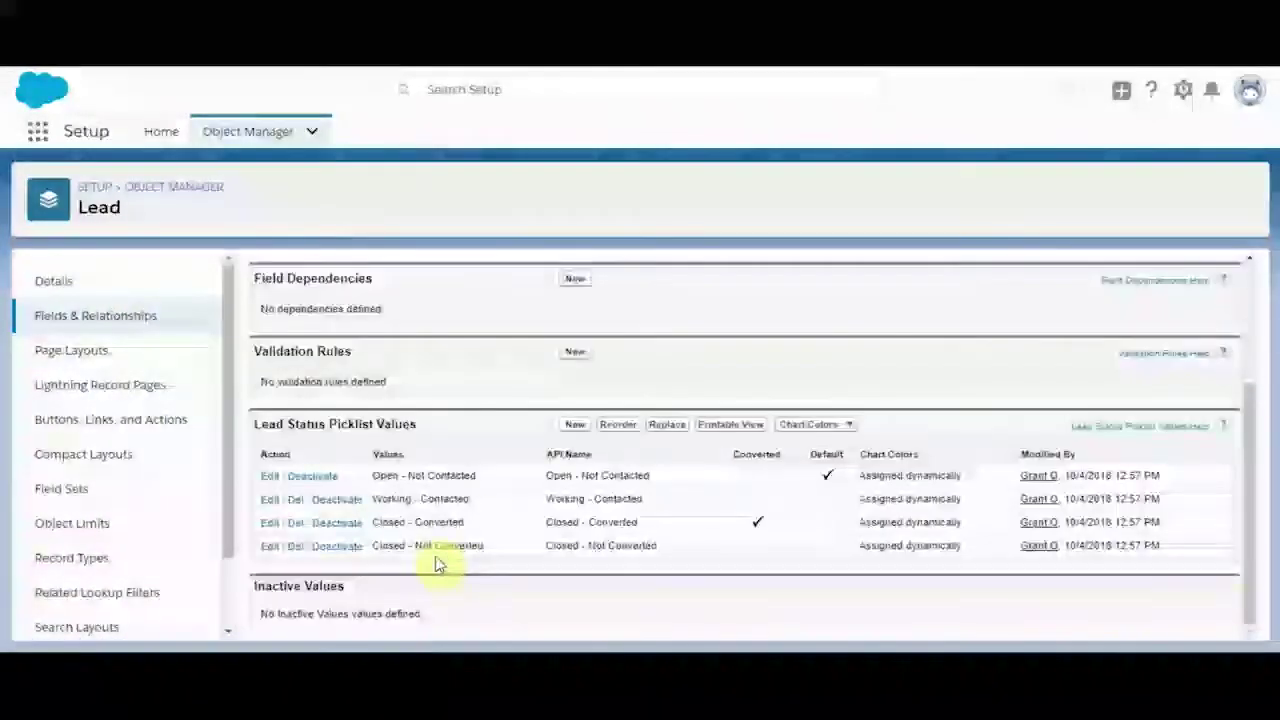
Add a Lead Status picklist value labelled "Need More Information" with API name NMI, and save it while starting another new value
{"action": "left_click", "coordinate": [575, 425]}
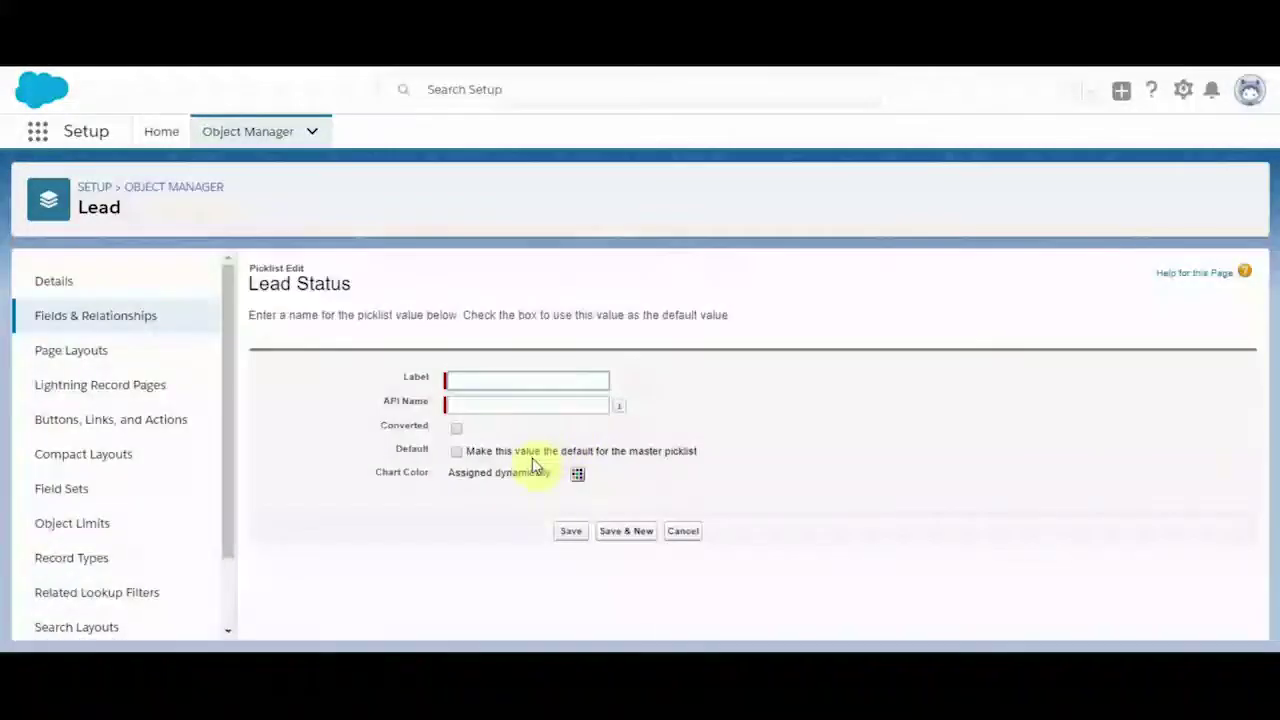
{"action": "left_click", "coordinate": [484, 377]}
{"action": "type", "text": "Need"}
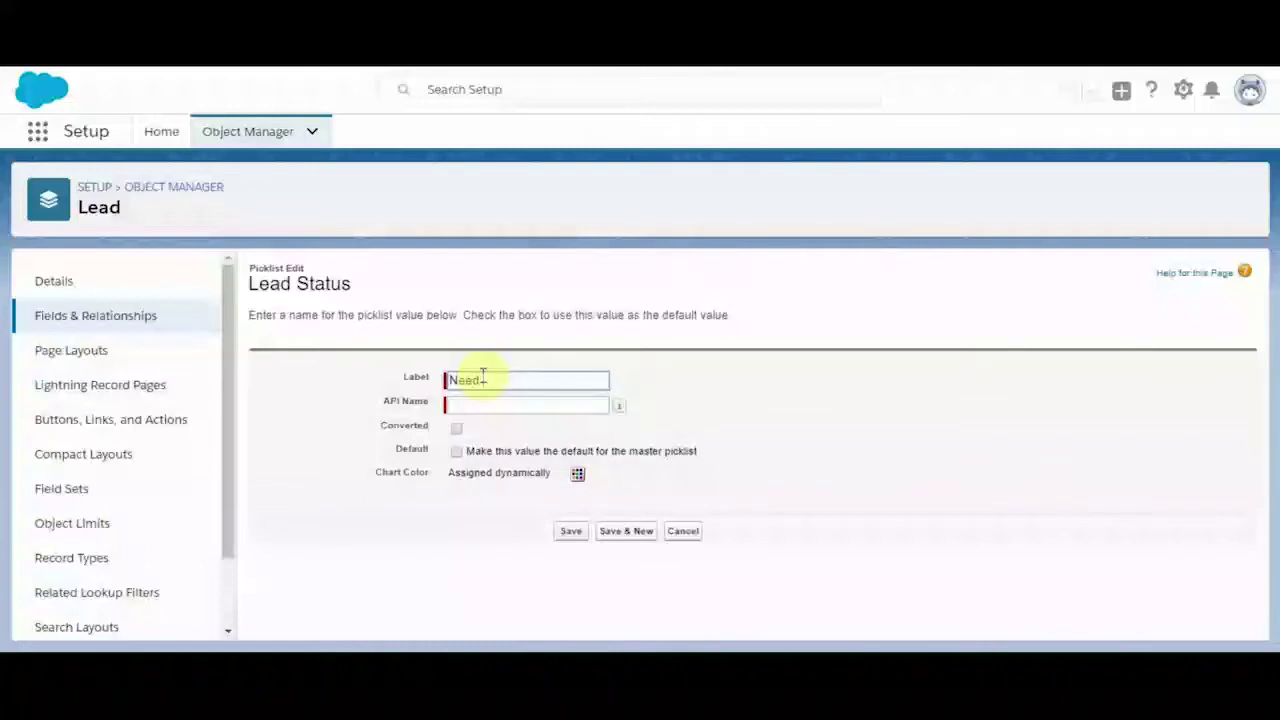
{"action": "type", "text": " More Information"}
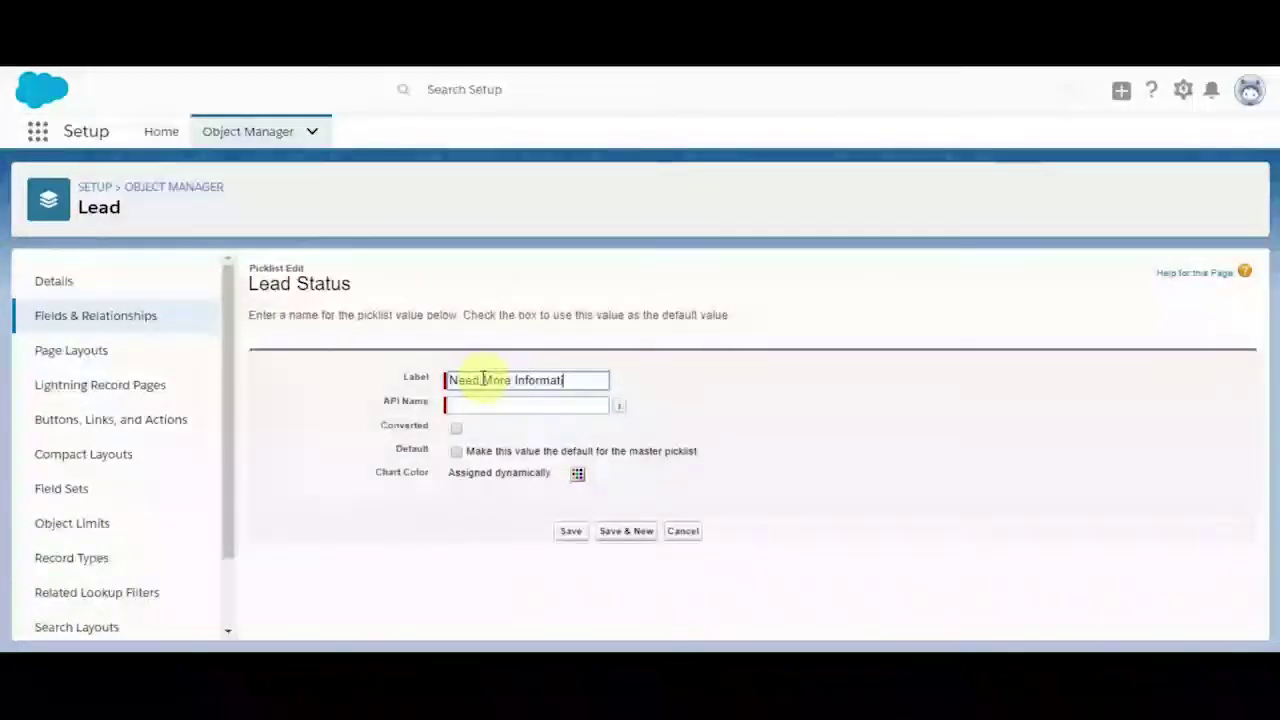
{"action": "key", "text": "Tab"}
{"action": "left_click", "coordinate": [478, 408]}
{"action": "type", "text": "N"}
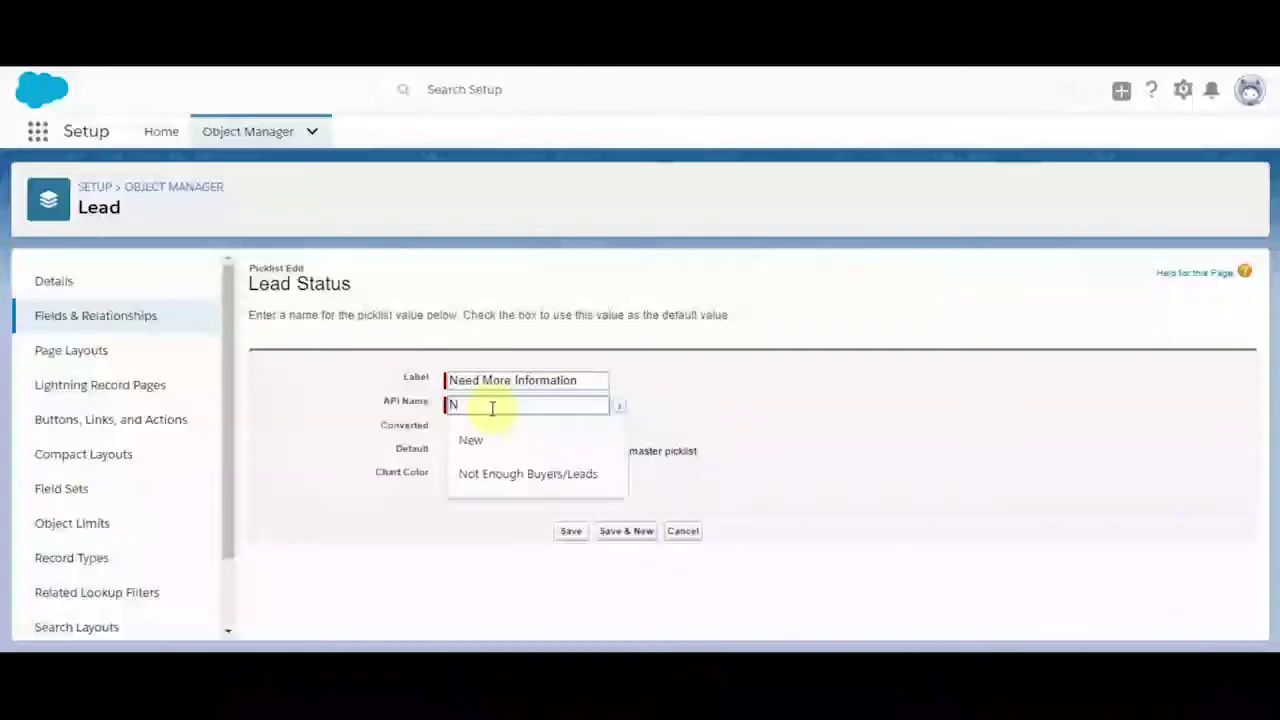
{"action": "type", "text": "MI"}
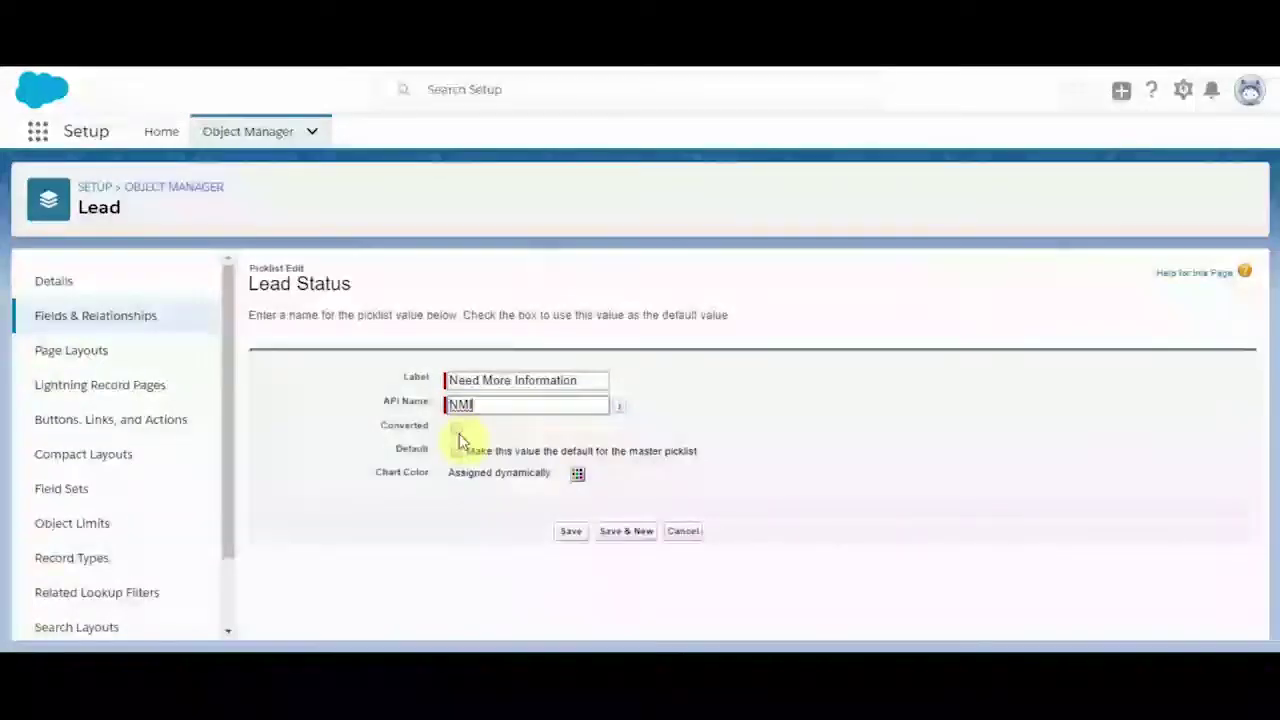
{"action": "left_click", "coordinate": [608, 532]}
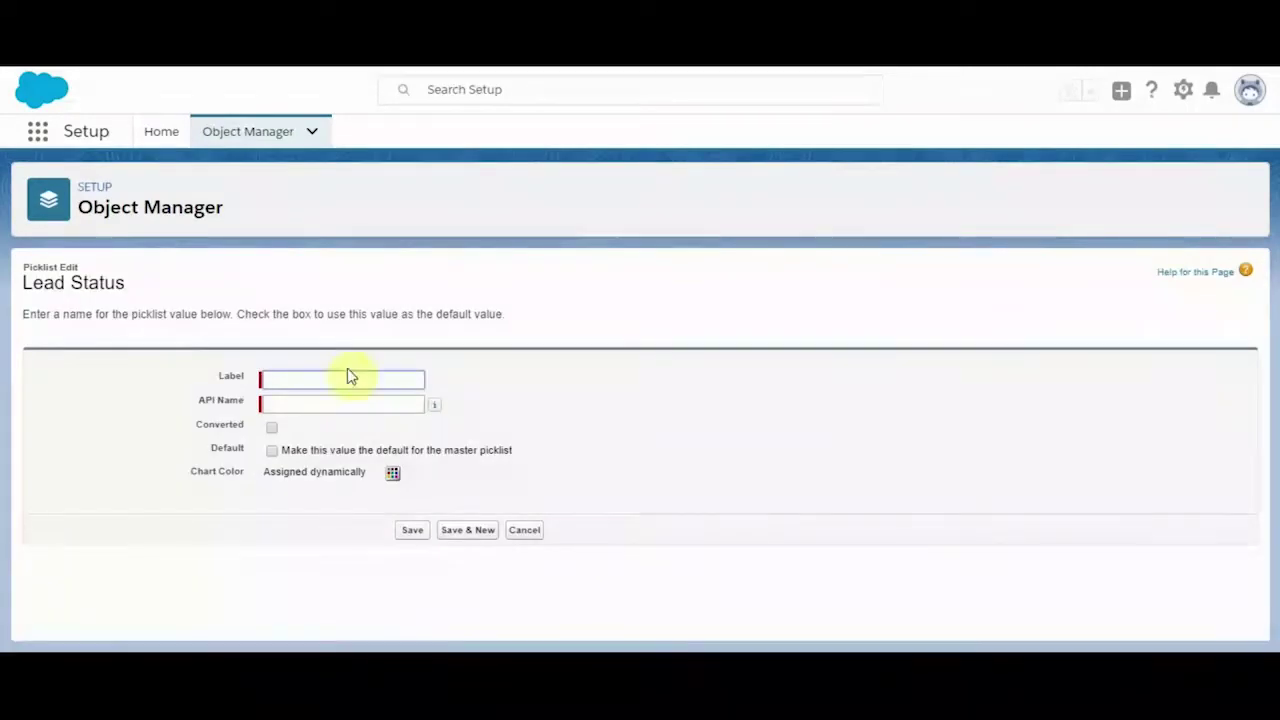
Add a Lead Status picklist value labelled "Waiting for Approval" with API name WFA and save it
{"action": "left_click", "coordinate": [319, 376]}
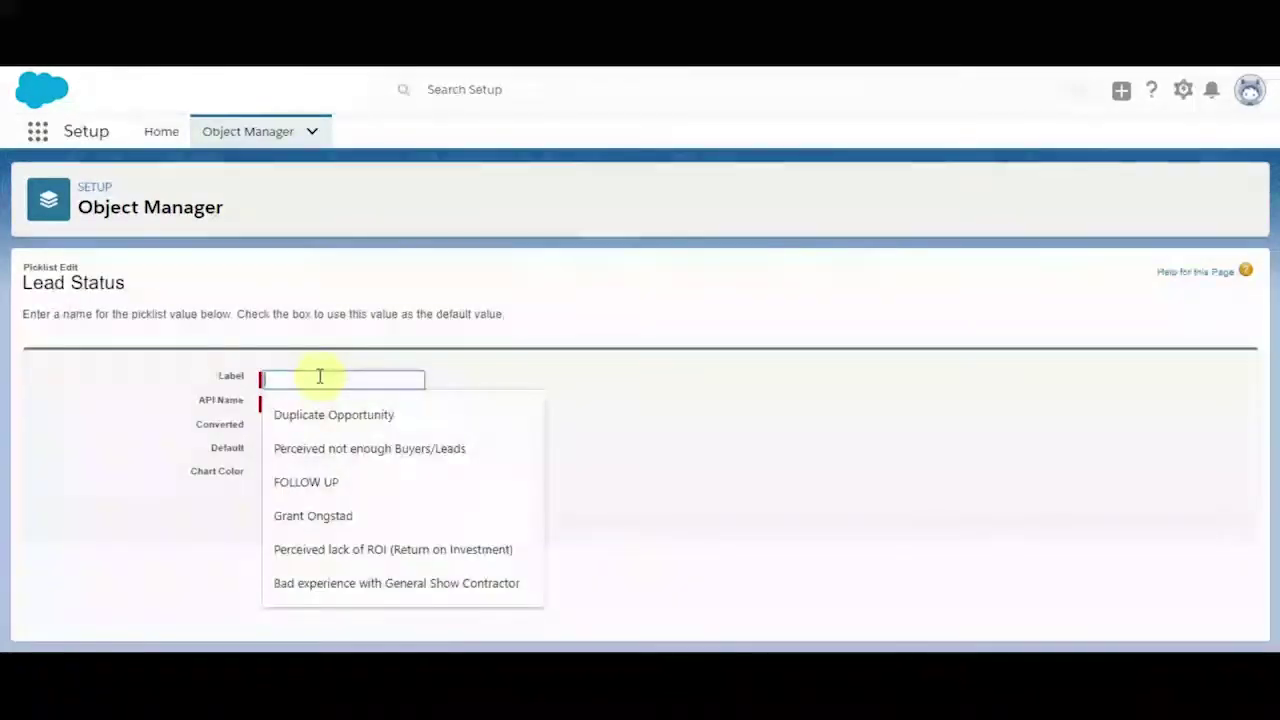
{"action": "type", "text": "Waiting for Approval"}
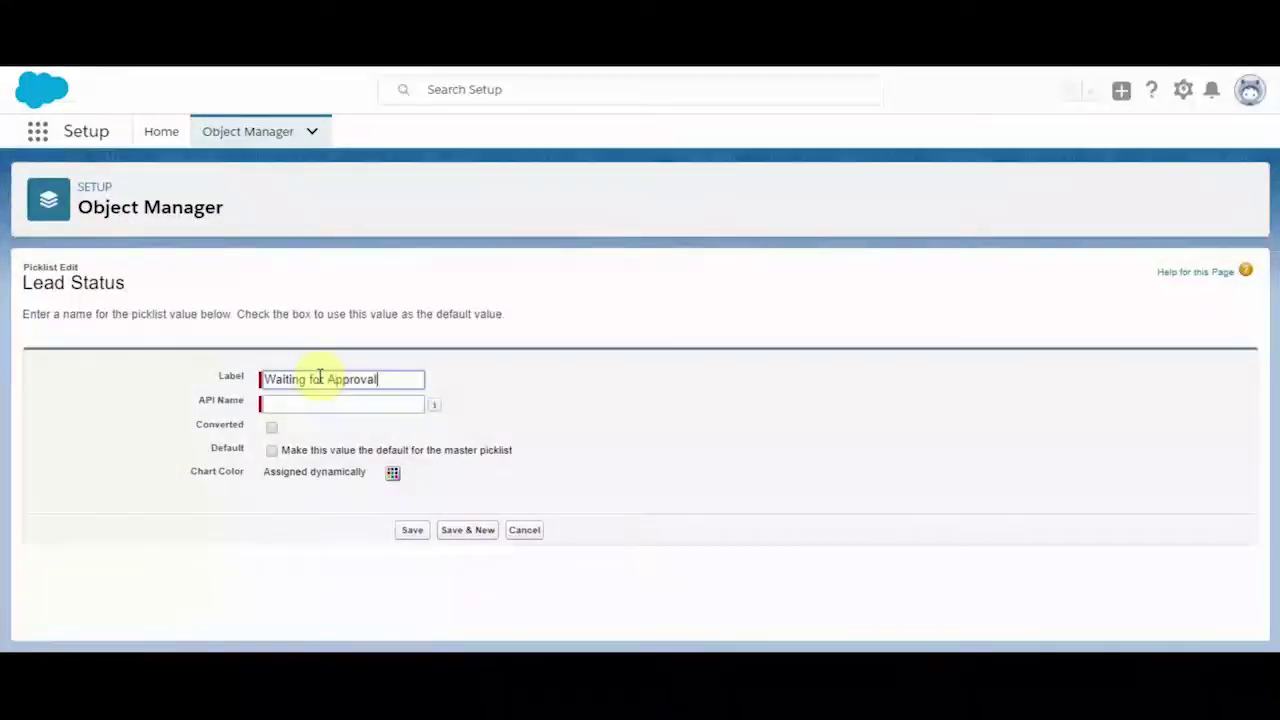
{"action": "left_click", "coordinate": [306, 402]}
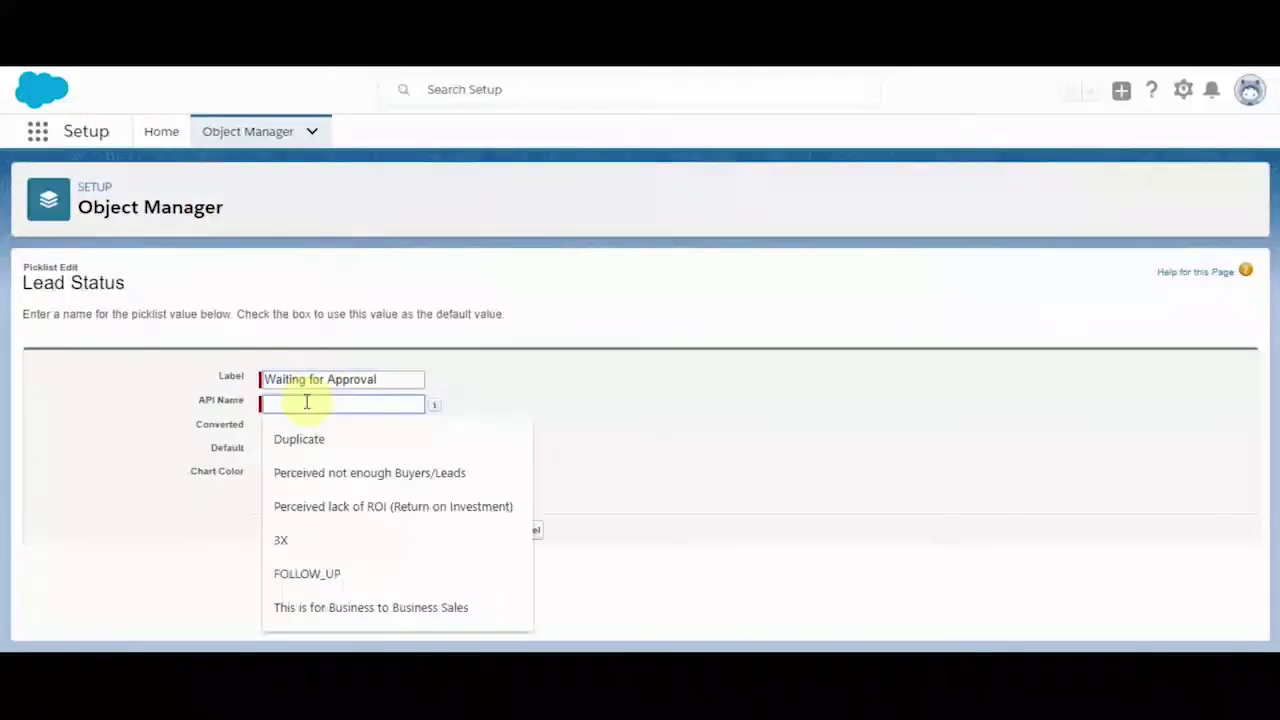
{"action": "type", "text": "WFA"}
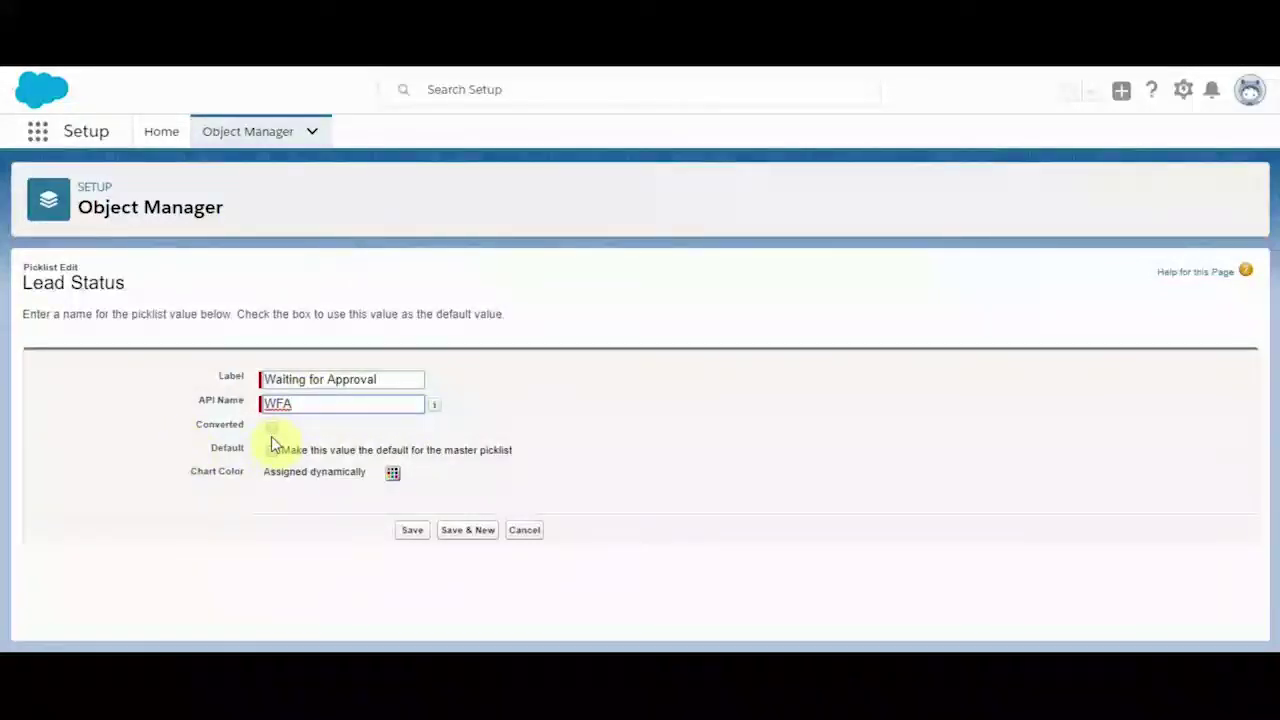
{"action": "left_click", "coordinate": [415, 533]}
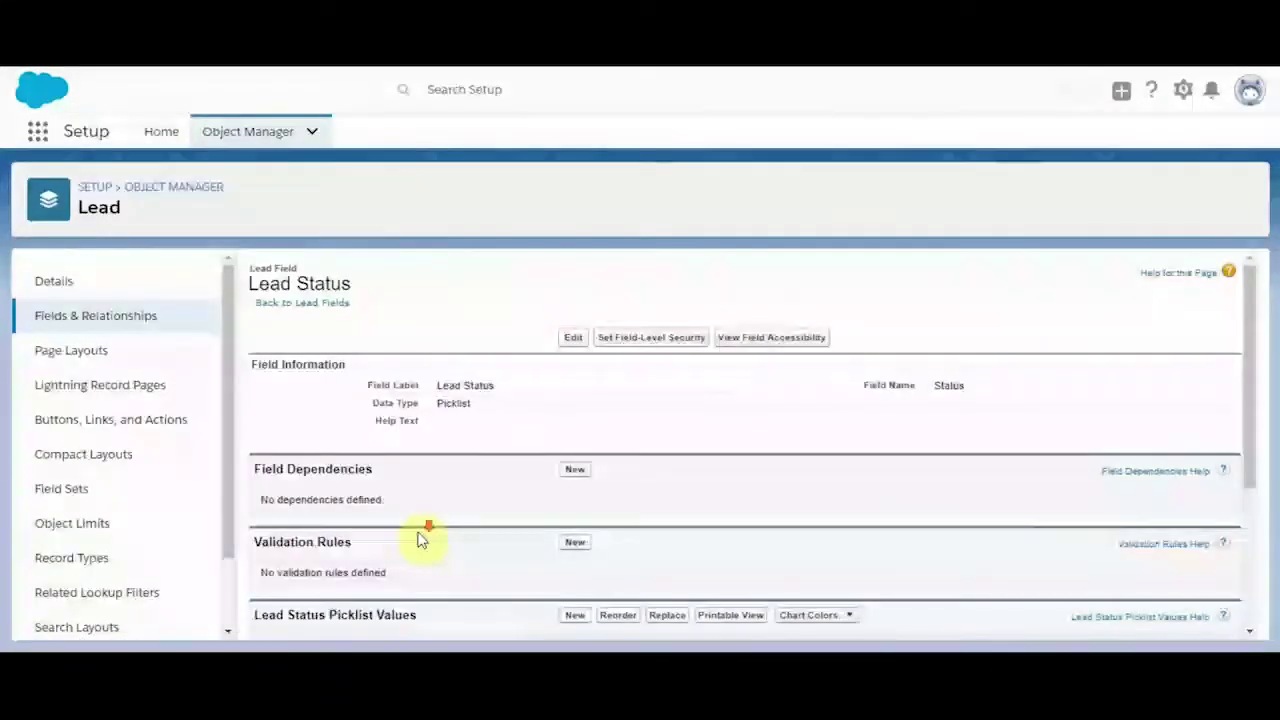
Reorder the Lead Status values, moving "Need More Information" up two places to directly below "Working - Contacted"
{"action": "scroll", "coordinate": [420, 540], "scroll_direction": "down", "scroll_amount": 3}
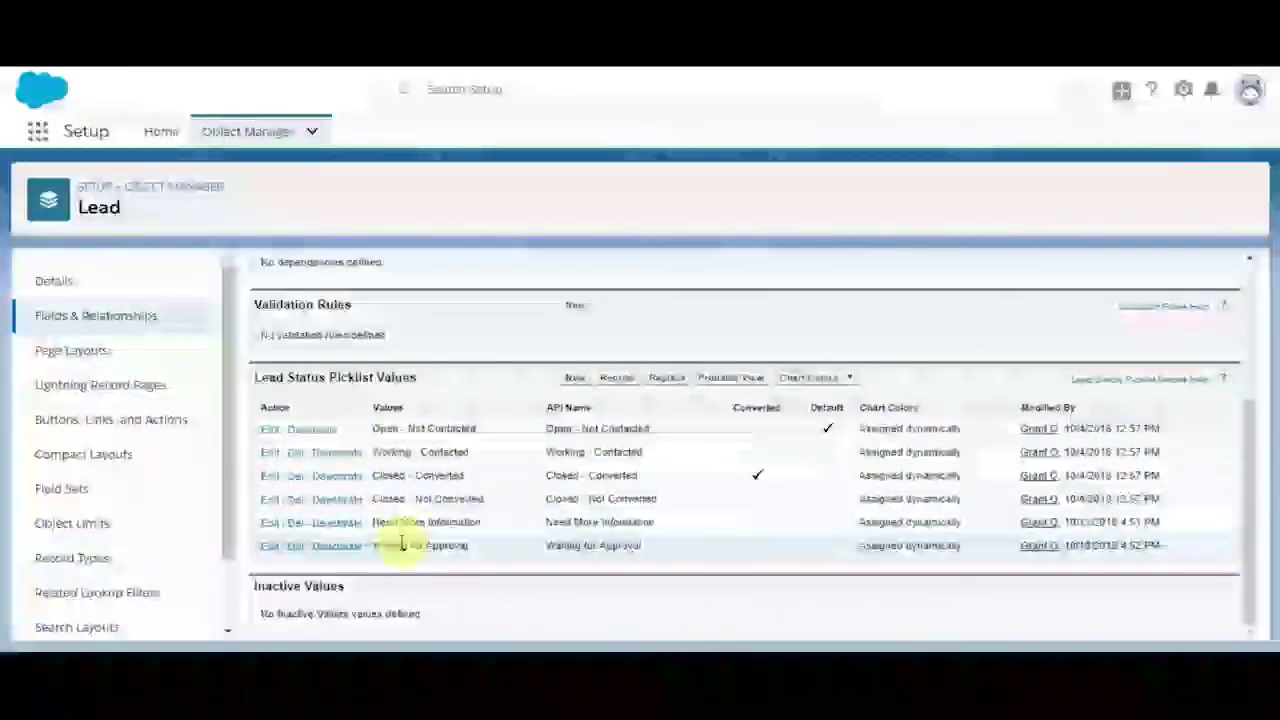
{"action": "left_click", "coordinate": [618, 380]}
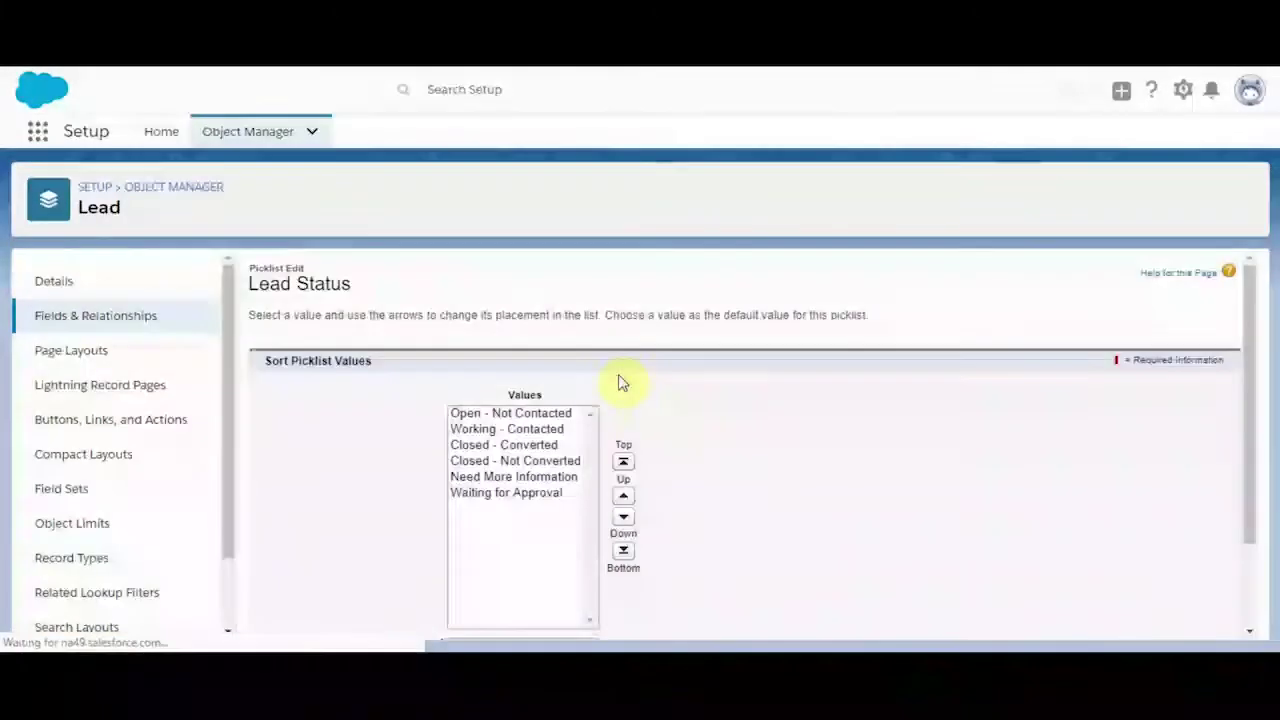
{"action": "left_click", "coordinate": [530, 478]}
{"action": "left_click", "coordinate": [623, 495]}
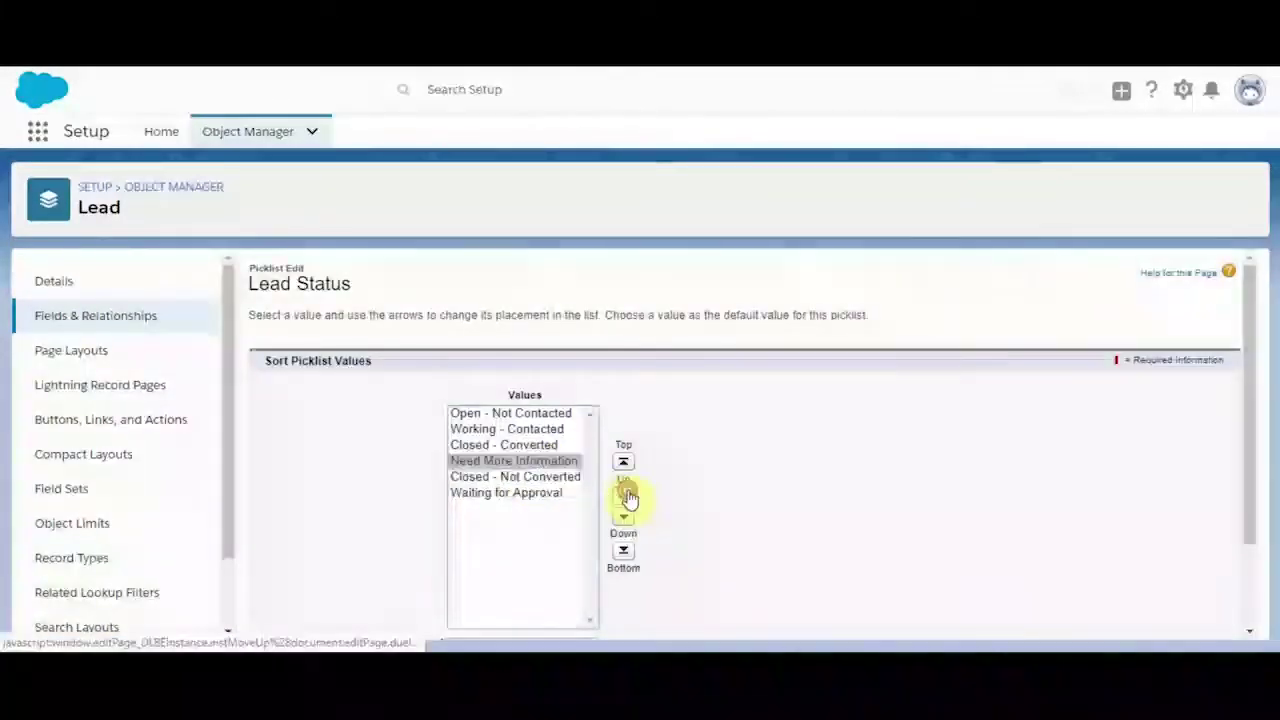
{"action": "left_click", "coordinate": [624, 495]}
Move "Waiting for Approval" up two places to directly below "Need More Information" and save the picklist order
{"action": "left_click", "coordinate": [515, 492]}
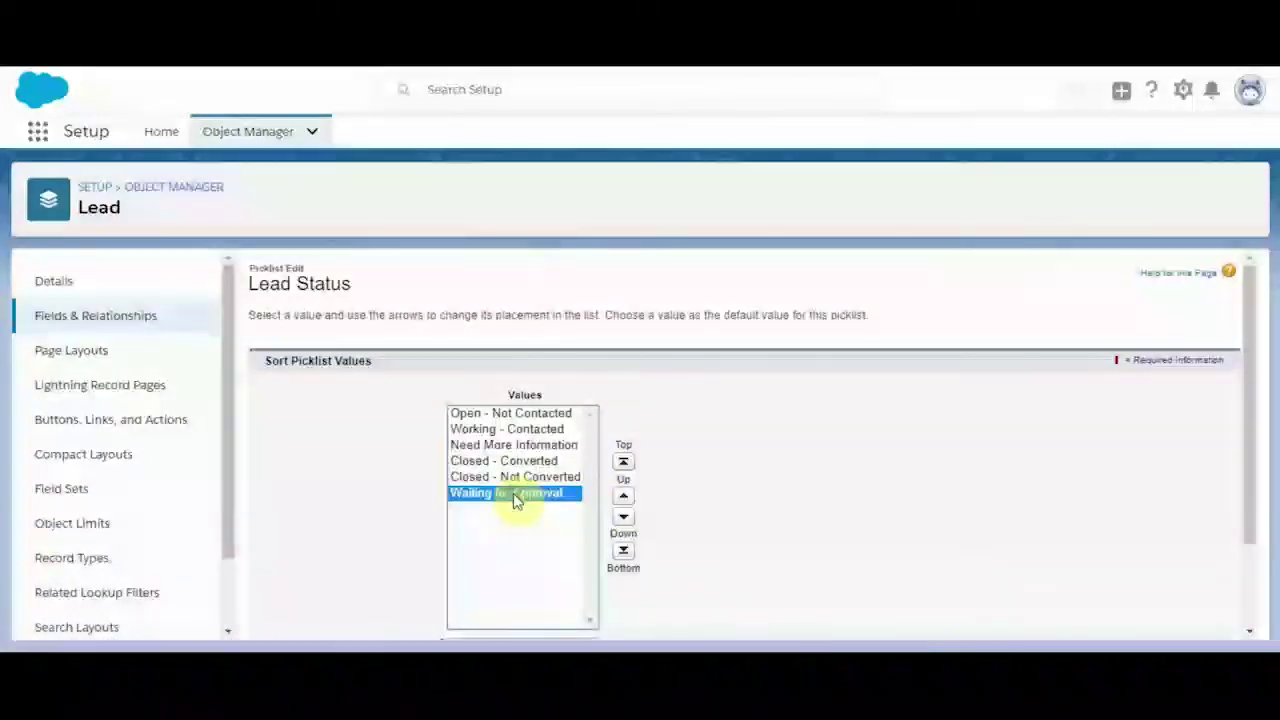
{"action": "left_click", "coordinate": [622, 496]}
{"action": "left_click", "coordinate": [621, 498]}
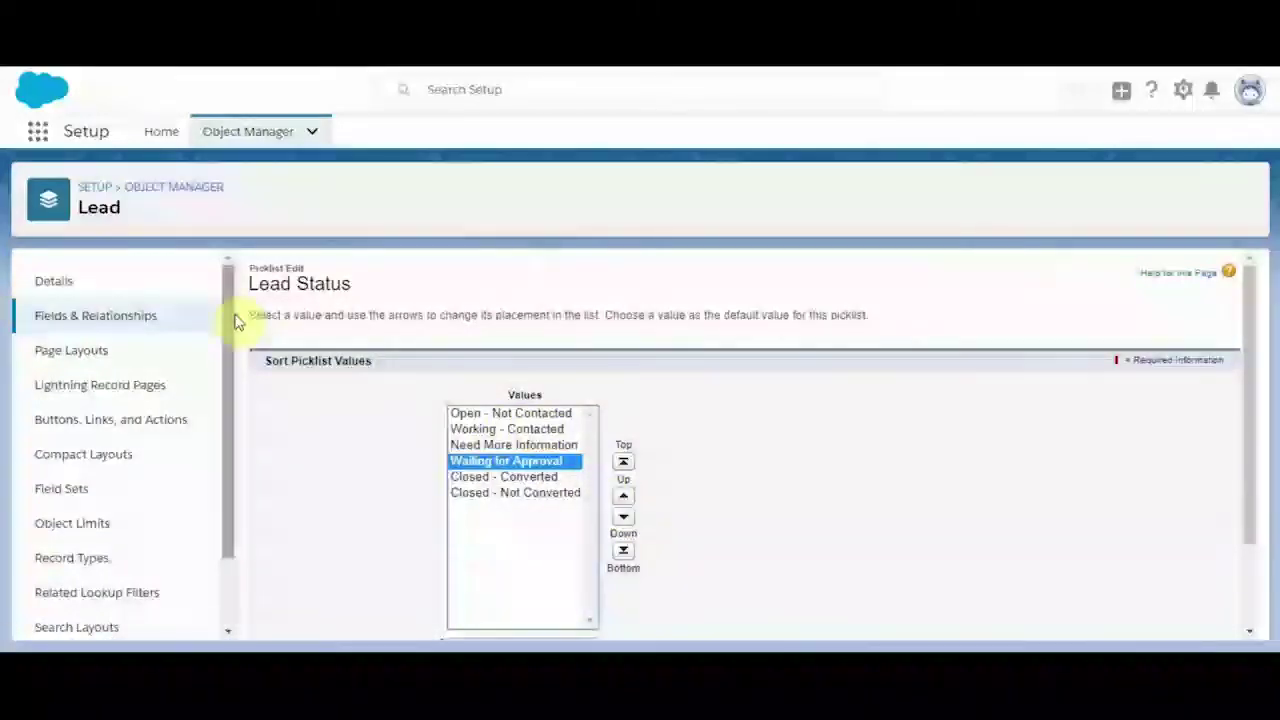
{"action": "scroll", "coordinate": [361, 407], "scroll_direction": "down", "scroll_amount": 1}
{"action": "scroll", "coordinate": [361, 407], "scroll_direction": "down", "scroll_amount": 1}
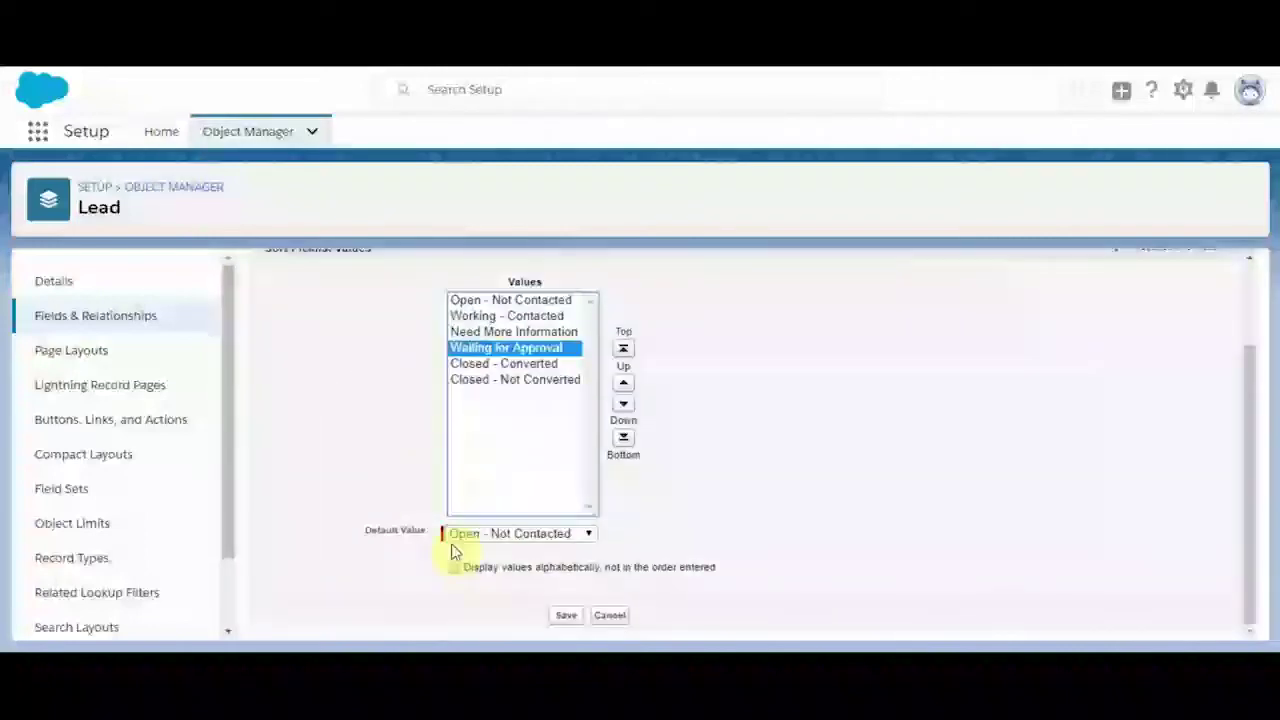
{"action": "left_click", "coordinate": [562, 616]}
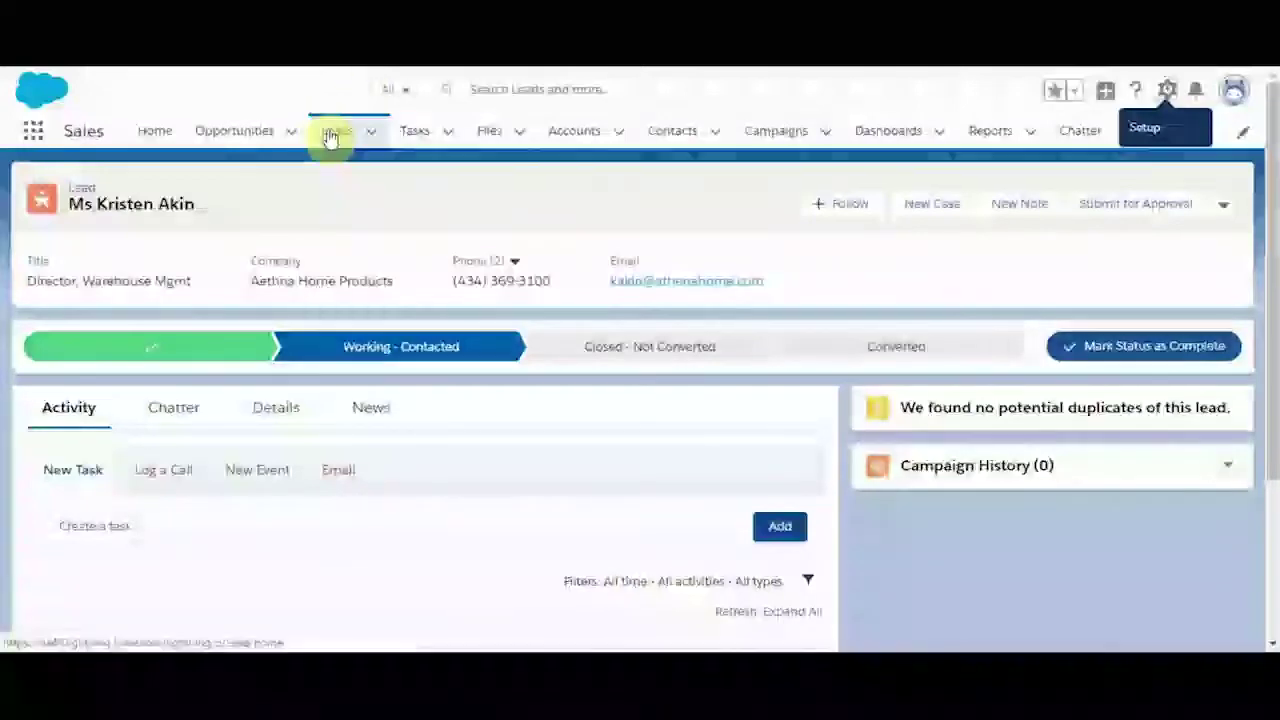
Return to the lead record and check the Need More Information, Waiting for Approval and Closed - Not Converted stages in its status path
{"action": "left_click", "coordinate": [330, 138]}
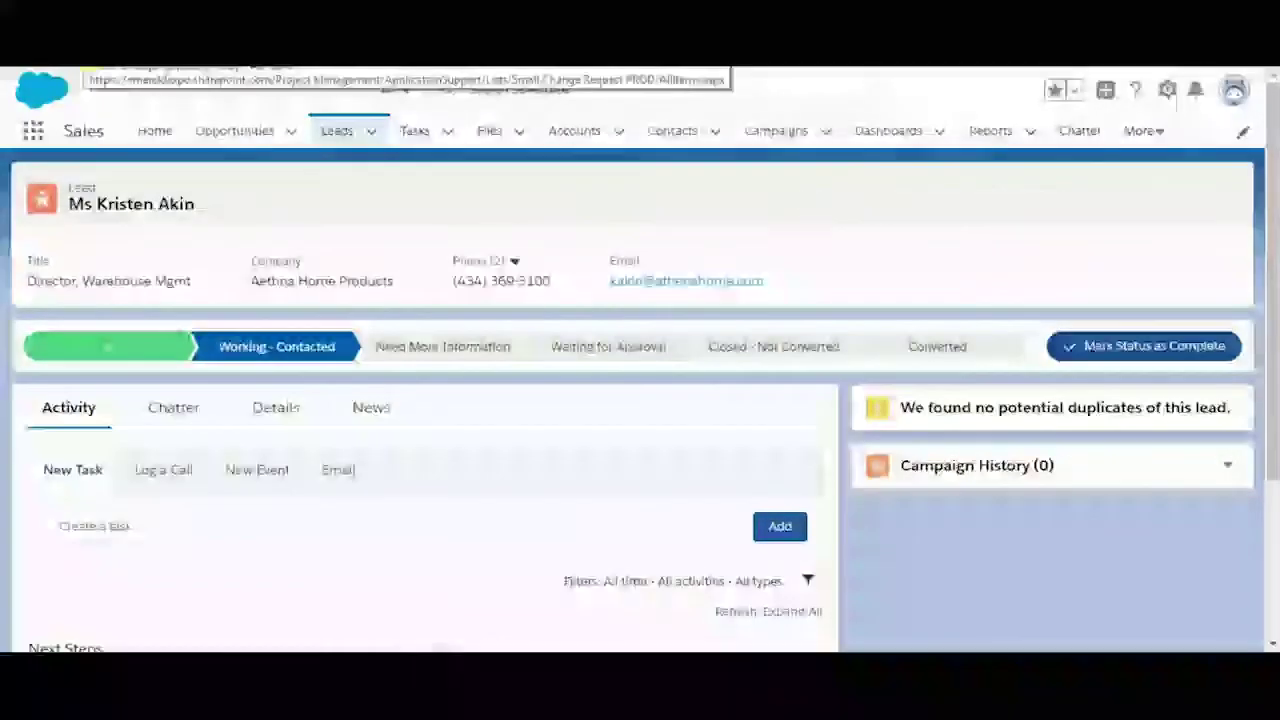
{"action": "left_click", "coordinate": [411, 350]}
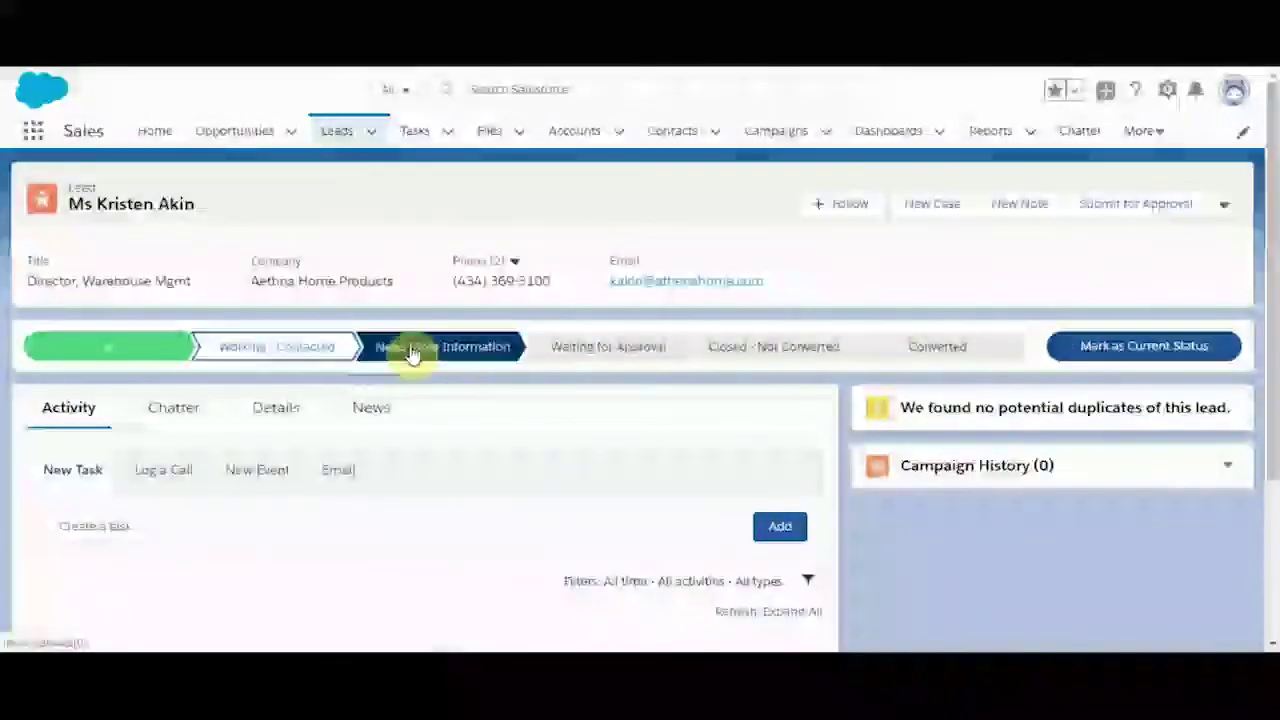
{"action": "left_click", "coordinate": [576, 355]}
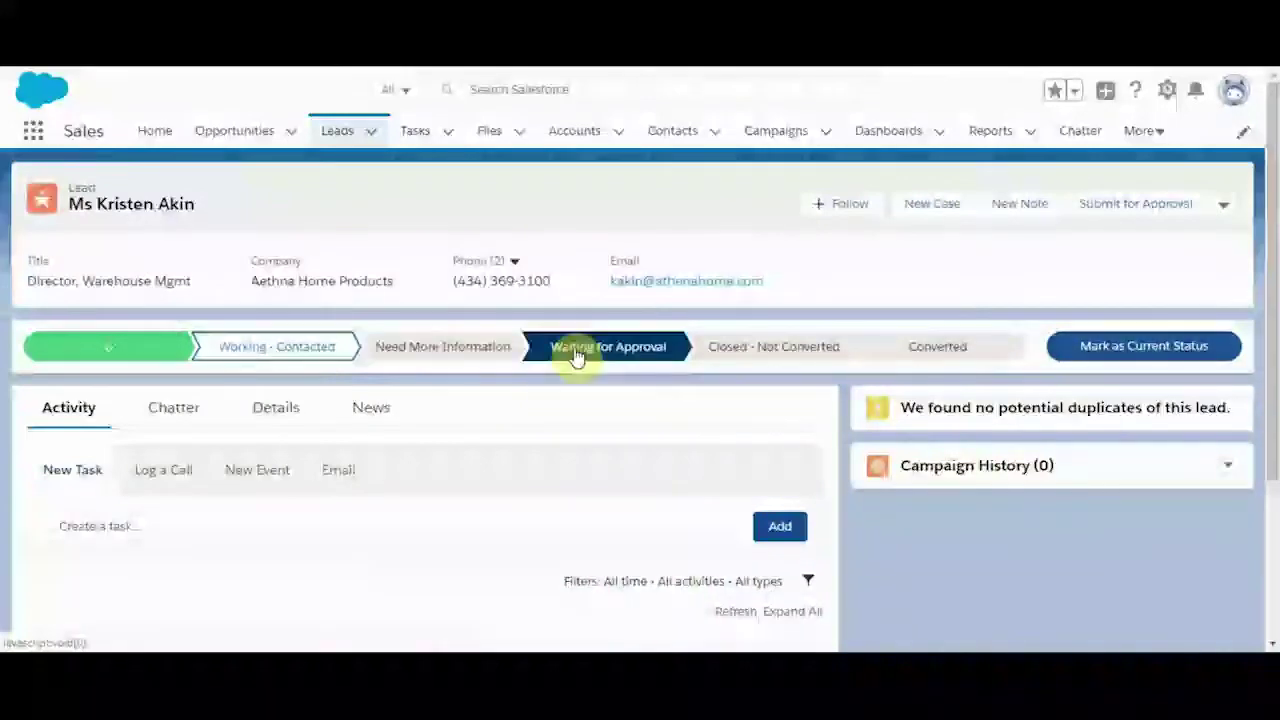
{"action": "left_click", "coordinate": [764, 352]}
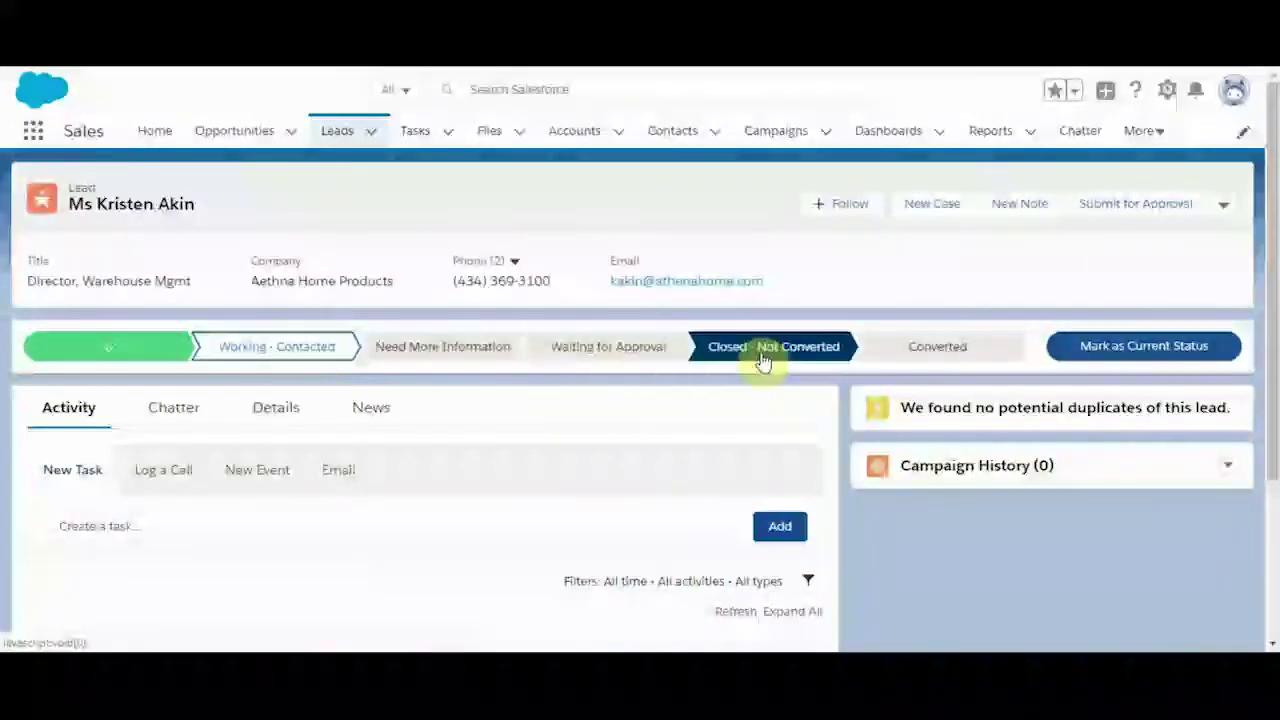
{"action": "left_click", "coordinate": [603, 347]}
{"action": "left_click", "coordinate": [455, 347]}
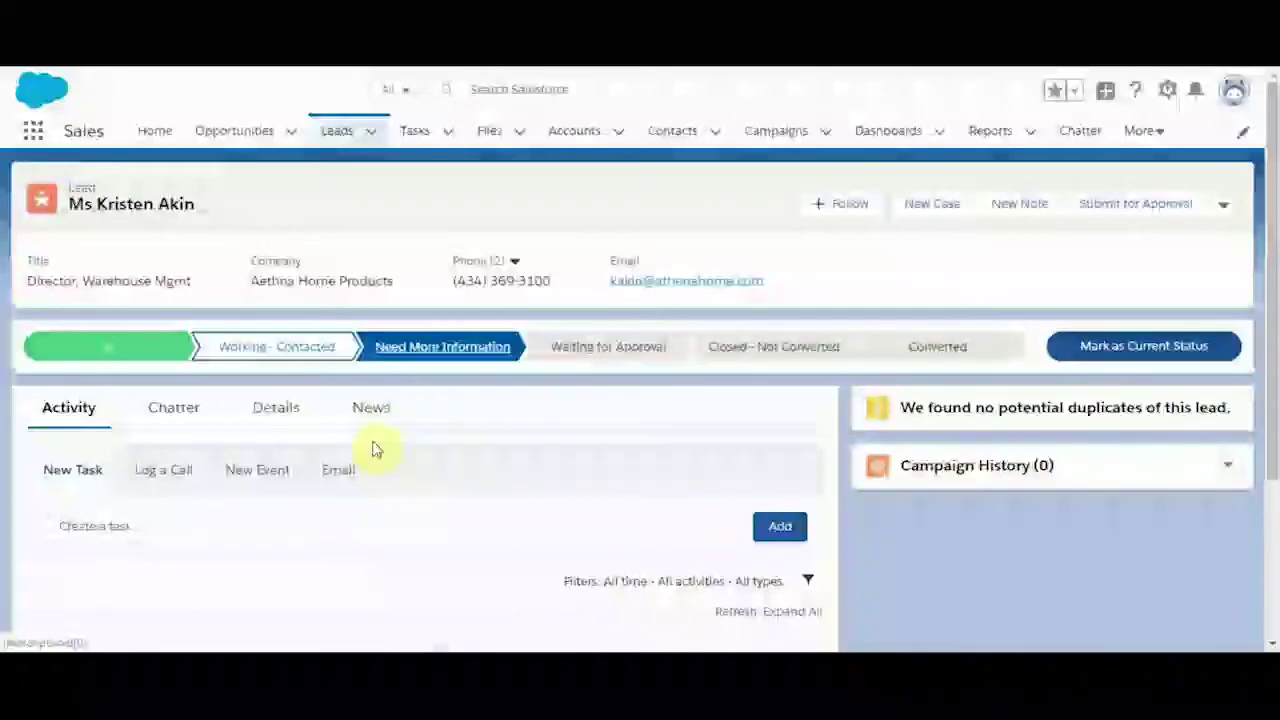
Open the custom field mapping for lead conversion from the Lead object's Fields & Relationships
{"action": "scroll", "coordinate": [417, 494], "scroll_direction": "down", "scroll_amount": 3}
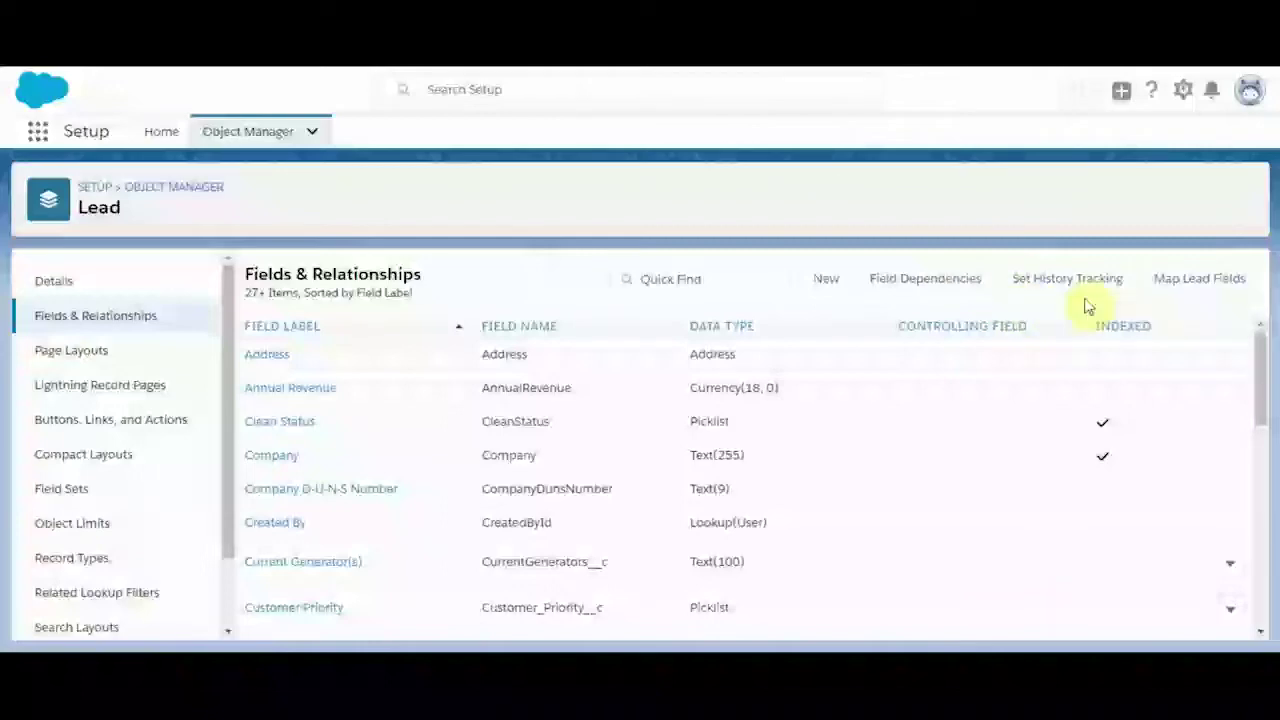
{"action": "left_click", "coordinate": [1175, 294]}
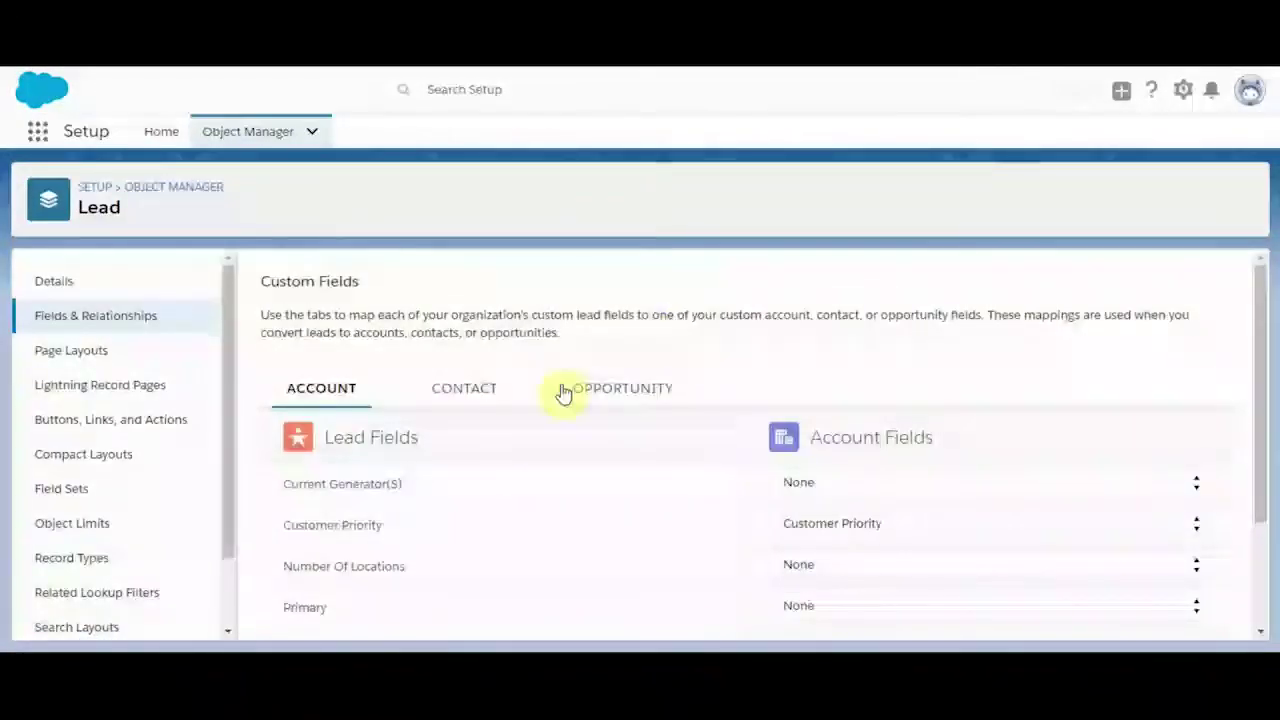
Review how the custom lead fields are mapped to account fields for lead conversion
{"action": "scroll", "coordinate": [488, 434], "scroll_direction": "down", "scroll_amount": 1}
{"action": "scroll", "coordinate": [490, 434], "scroll_direction": "down", "scroll_amount": 2}
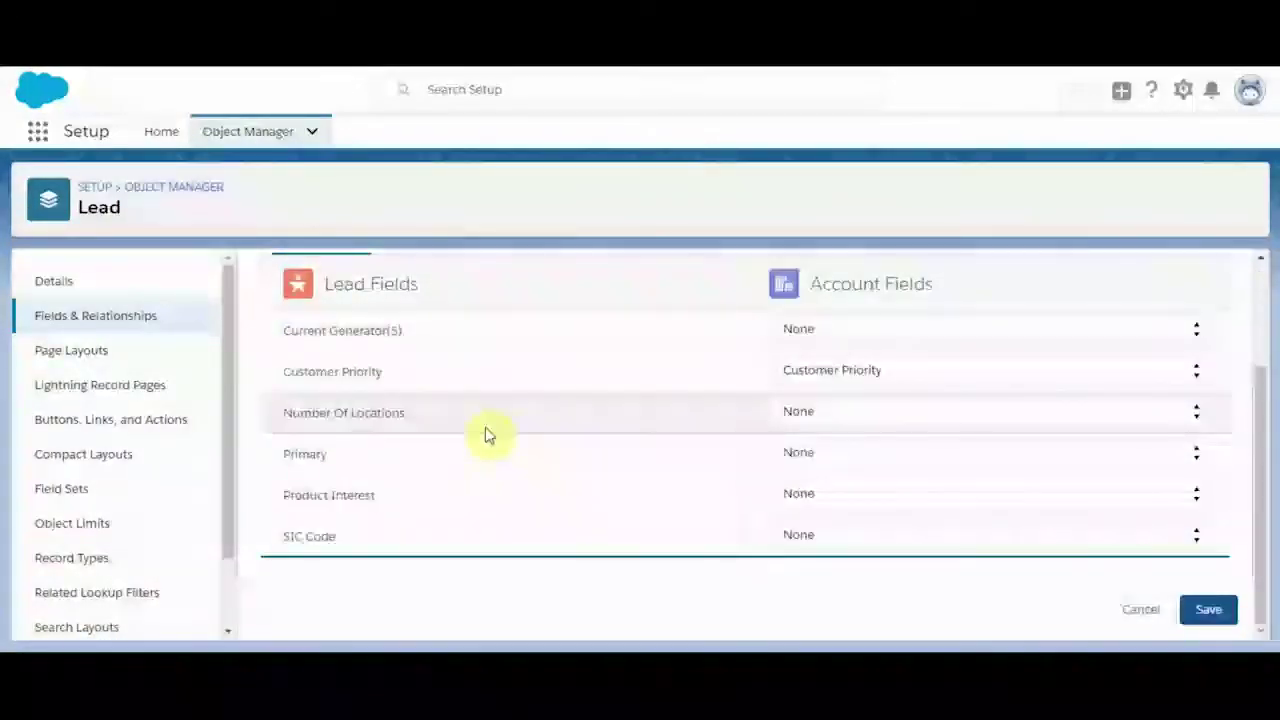
{"action": "scroll", "coordinate": [490, 434], "scroll_direction": "up", "scroll_amount": 1}
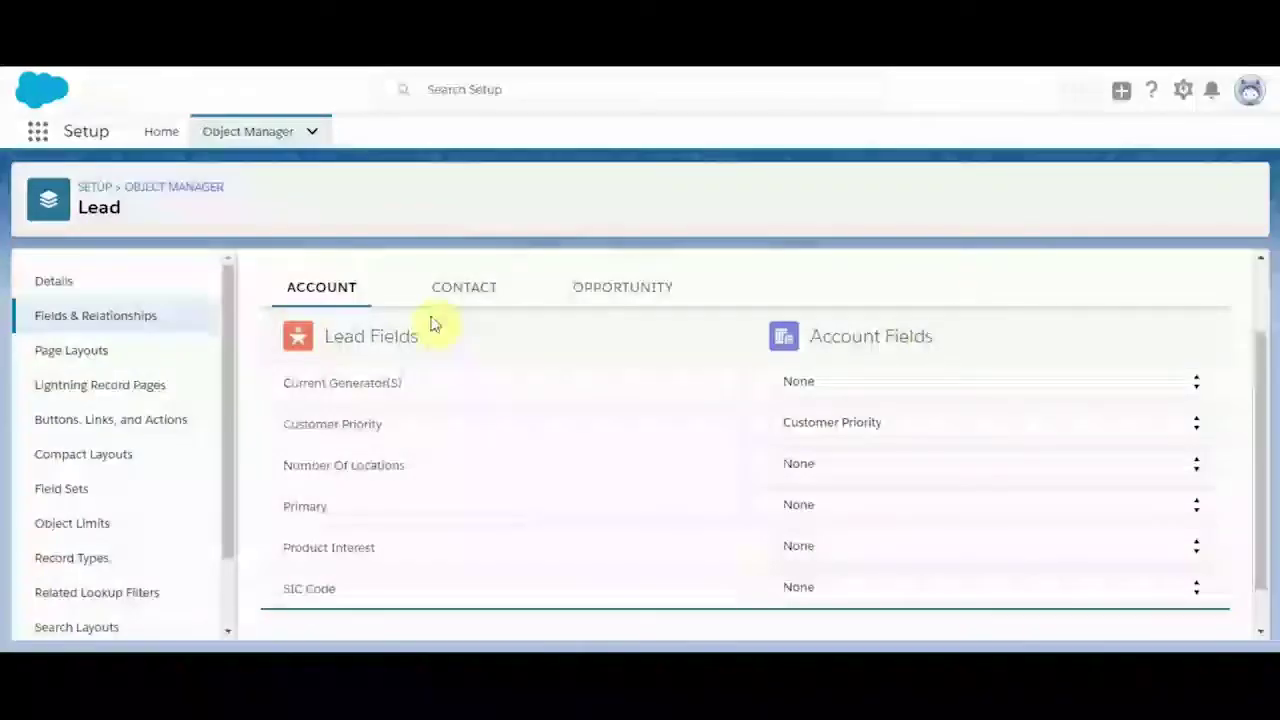
{"action": "scroll", "coordinate": [416, 322], "scroll_direction": "up", "scroll_amount": 2}
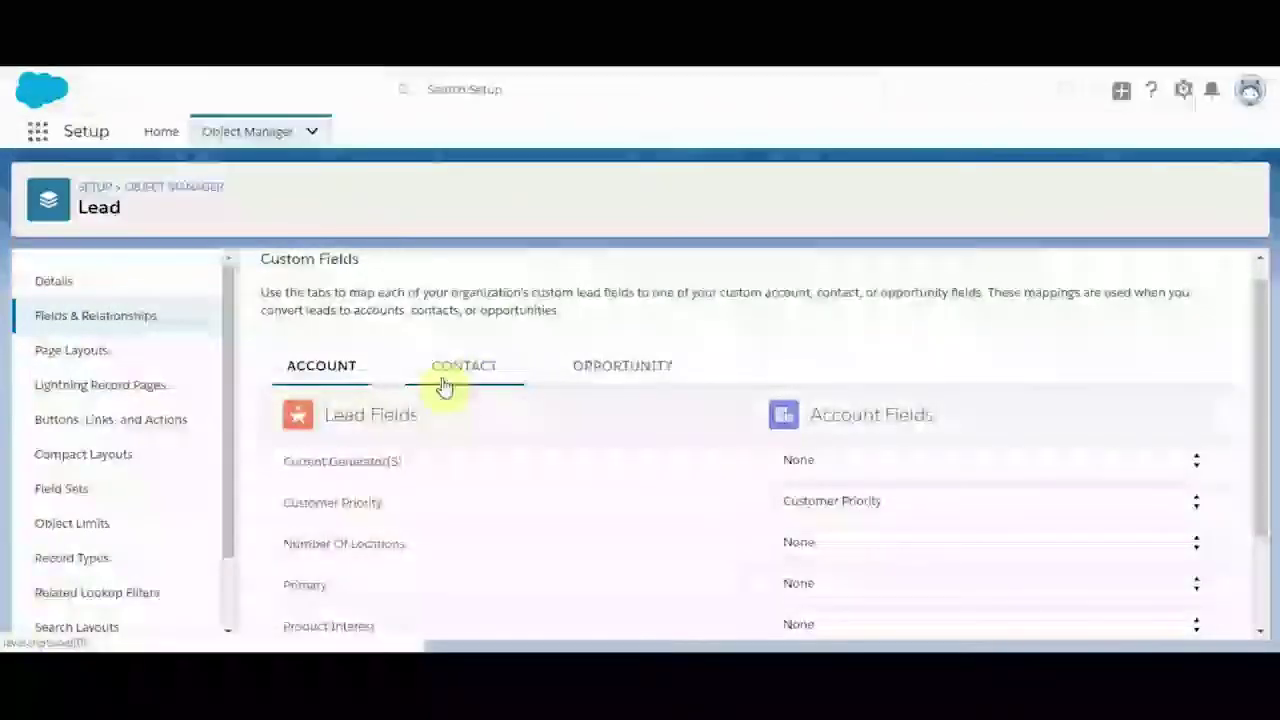
{"action": "scroll", "coordinate": [475, 424], "scroll_direction": "down", "scroll_amount": 1}
{"action": "scroll", "coordinate": [475, 424], "scroll_direction": "down", "scroll_amount": 2}
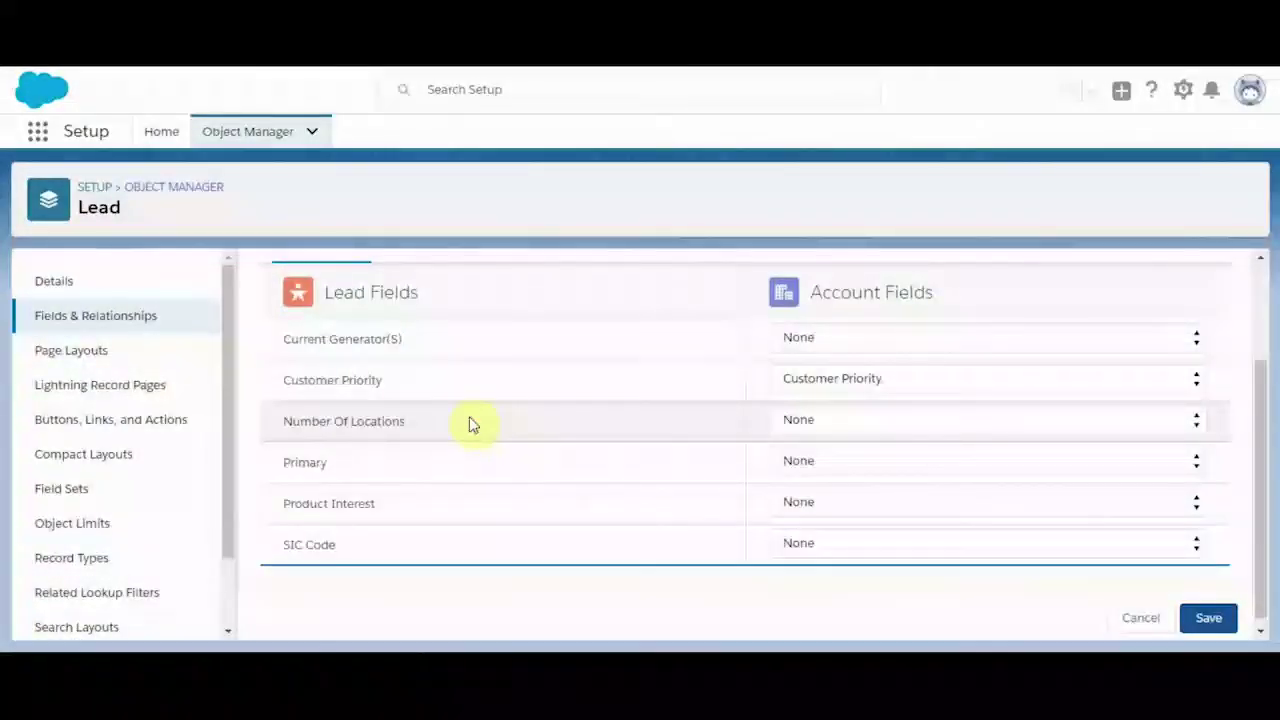
{"action": "scroll", "coordinate": [475, 424], "scroll_direction": "up", "scroll_amount": 1}
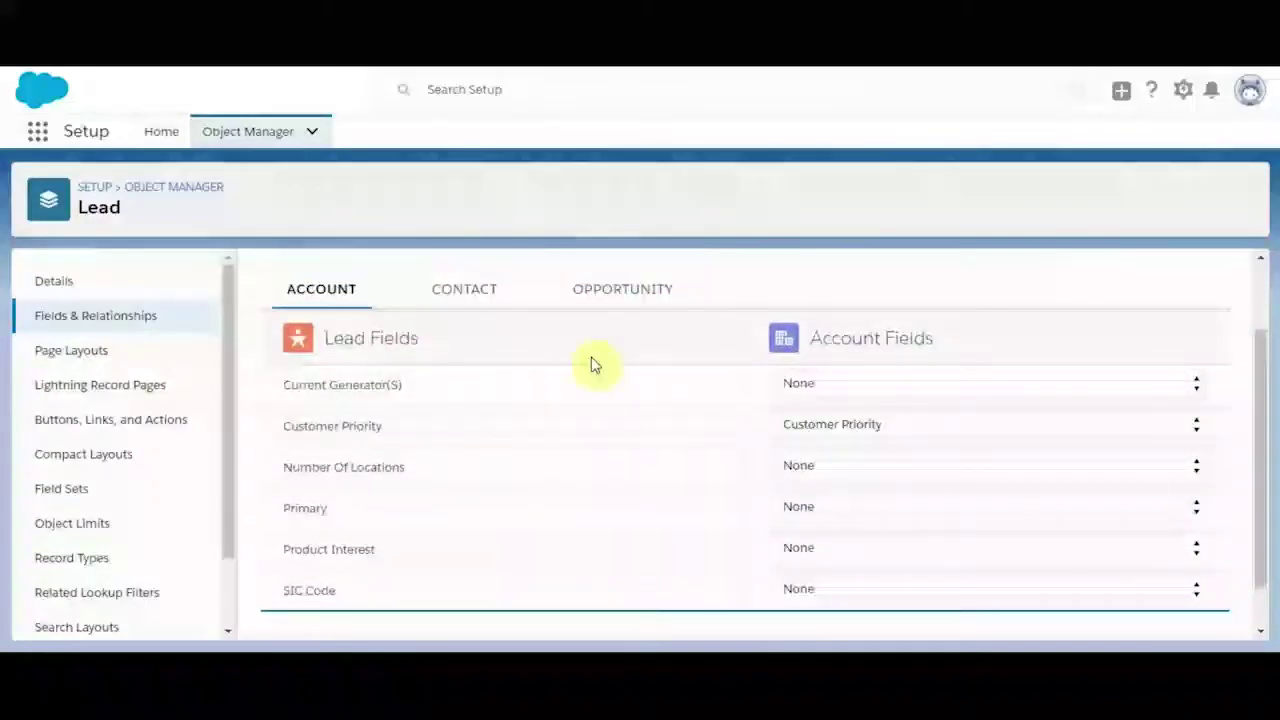
Map the Current Generator(s) lead field to the Current Generator(s) opportunity field and check the opportunity fields offered for Customer Priority
{"action": "left_click", "coordinate": [600, 292]}
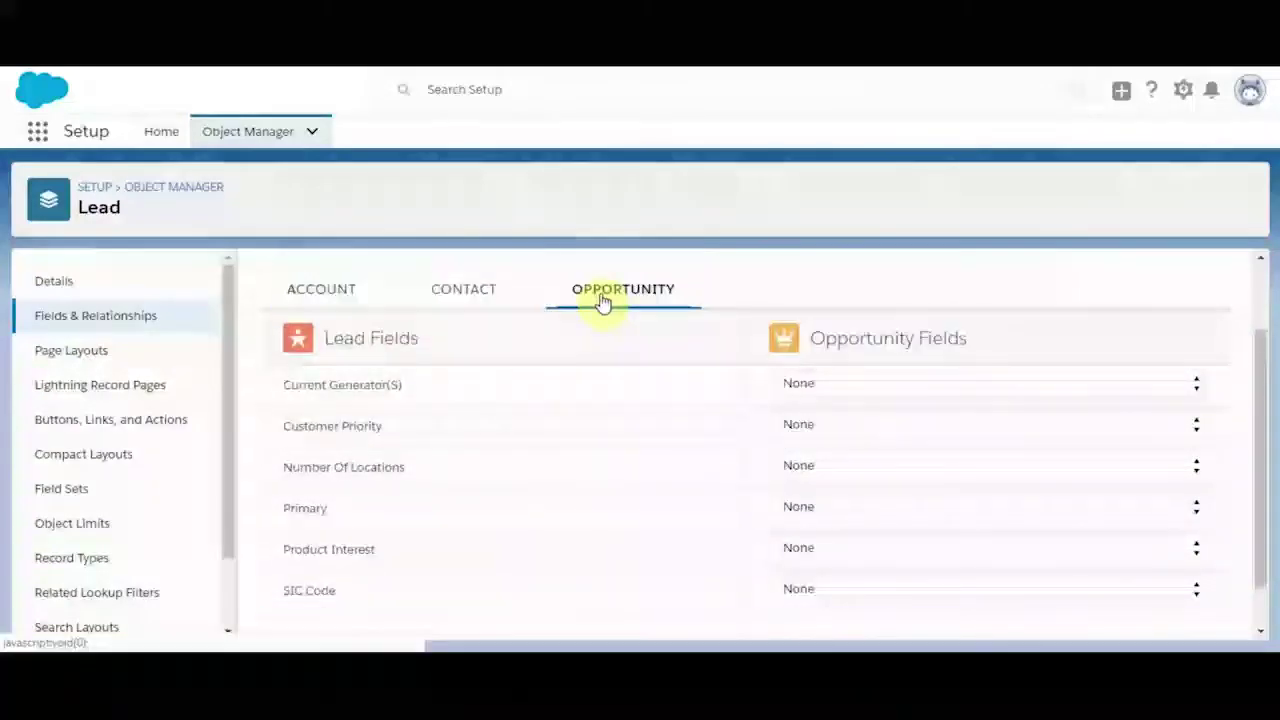
{"action": "left_click", "coordinate": [787, 385]}
{"action": "left_click", "coordinate": [801, 407]}
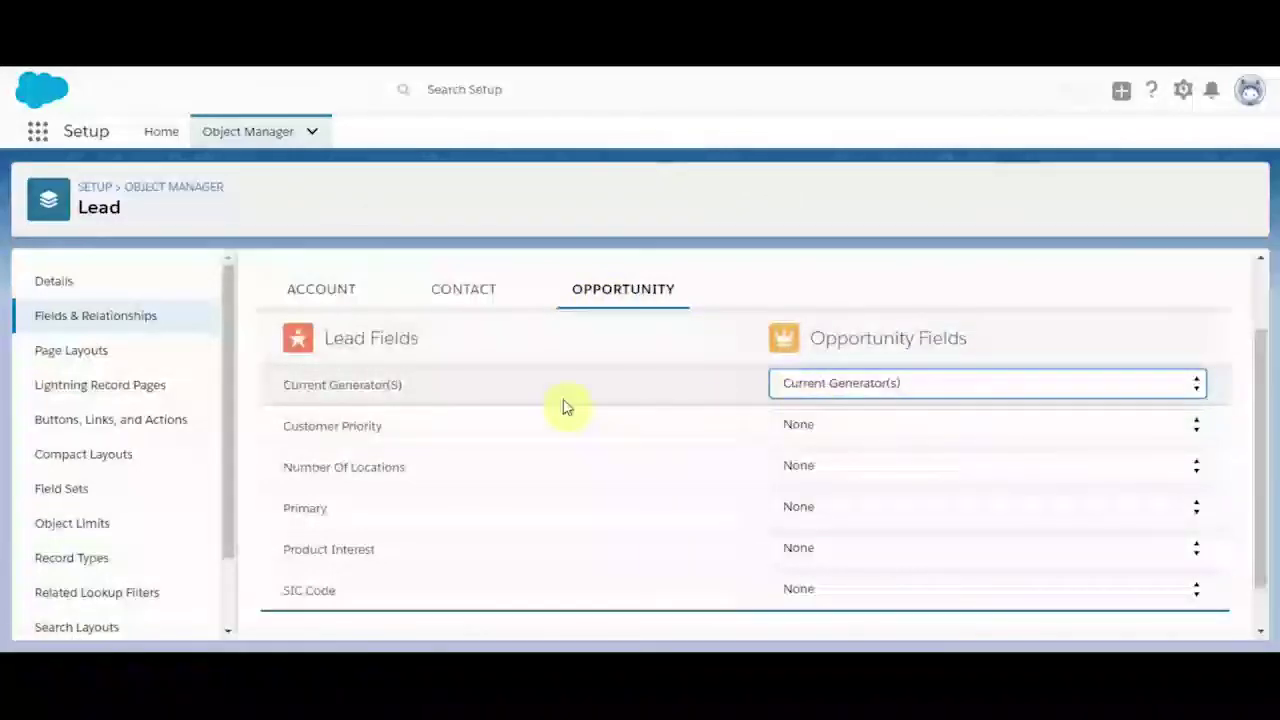
{"action": "left_click", "coordinate": [790, 426]}
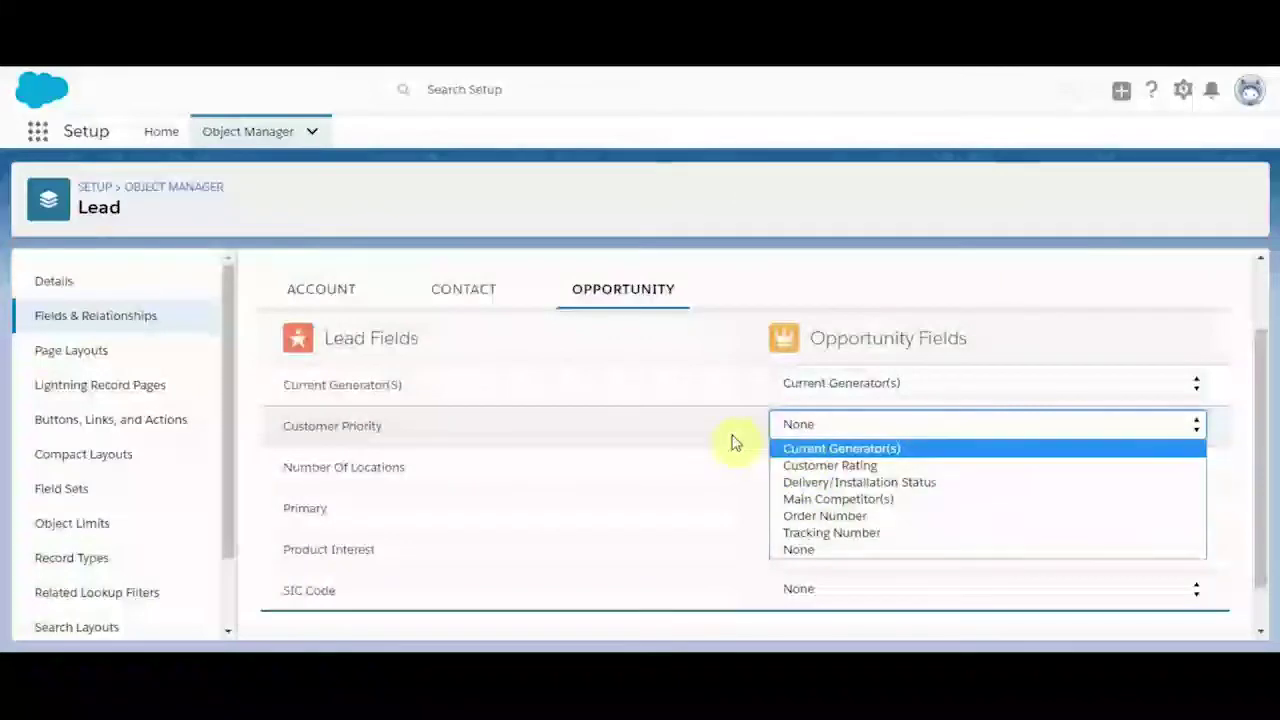
{"action": "left_click", "coordinate": [684, 458]}
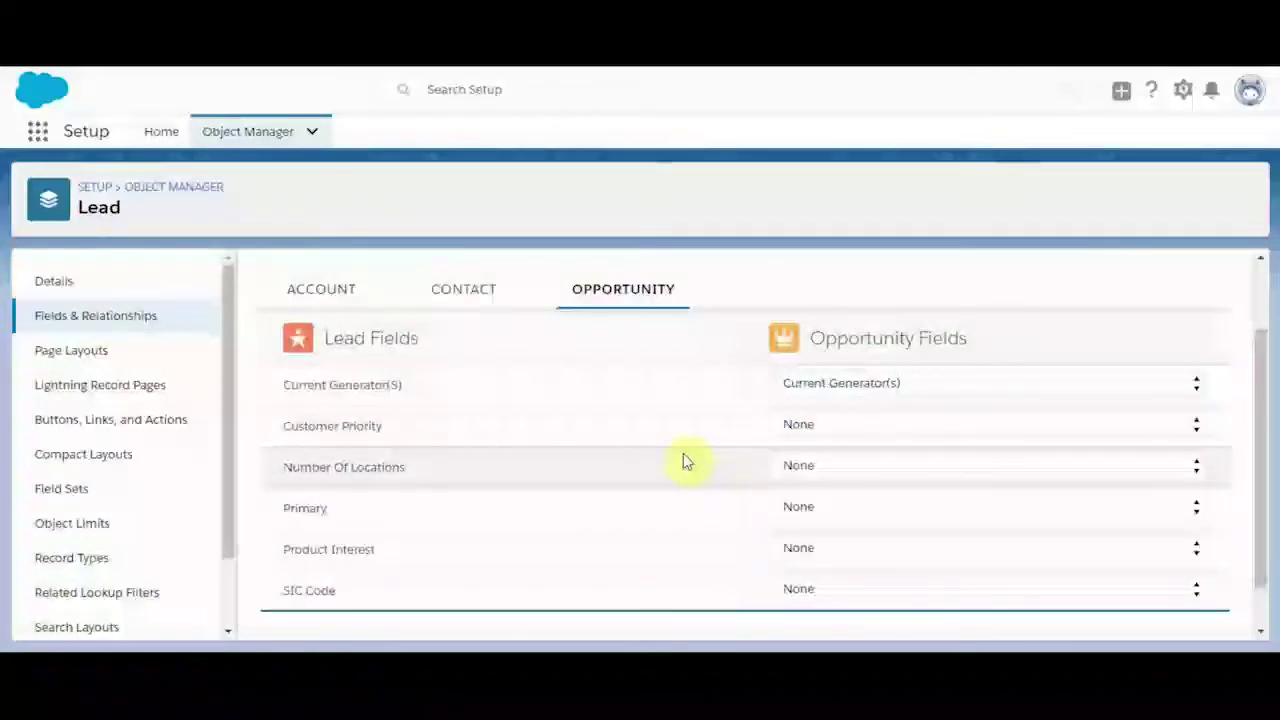
Check which contact fields are offered for mapping the Primary and Product Interest lead fields
{"action": "left_click", "coordinate": [481, 300]}
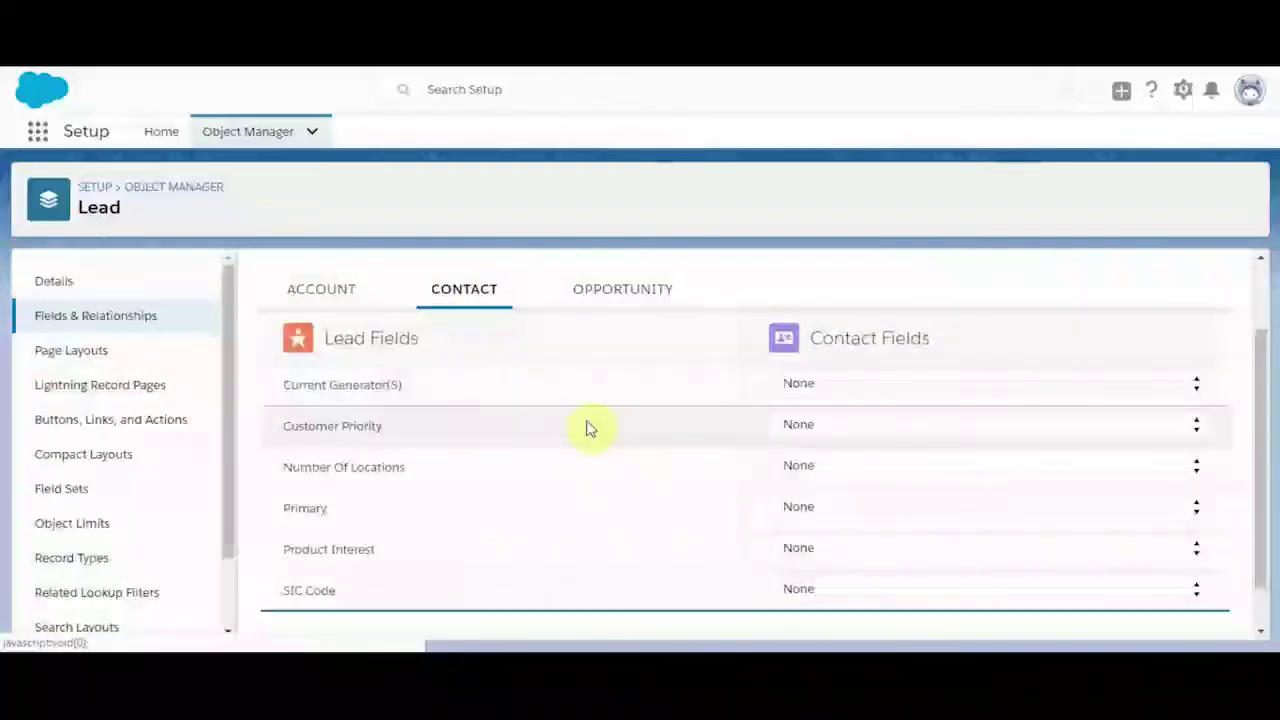
{"action": "left_click", "coordinate": [805, 506]}
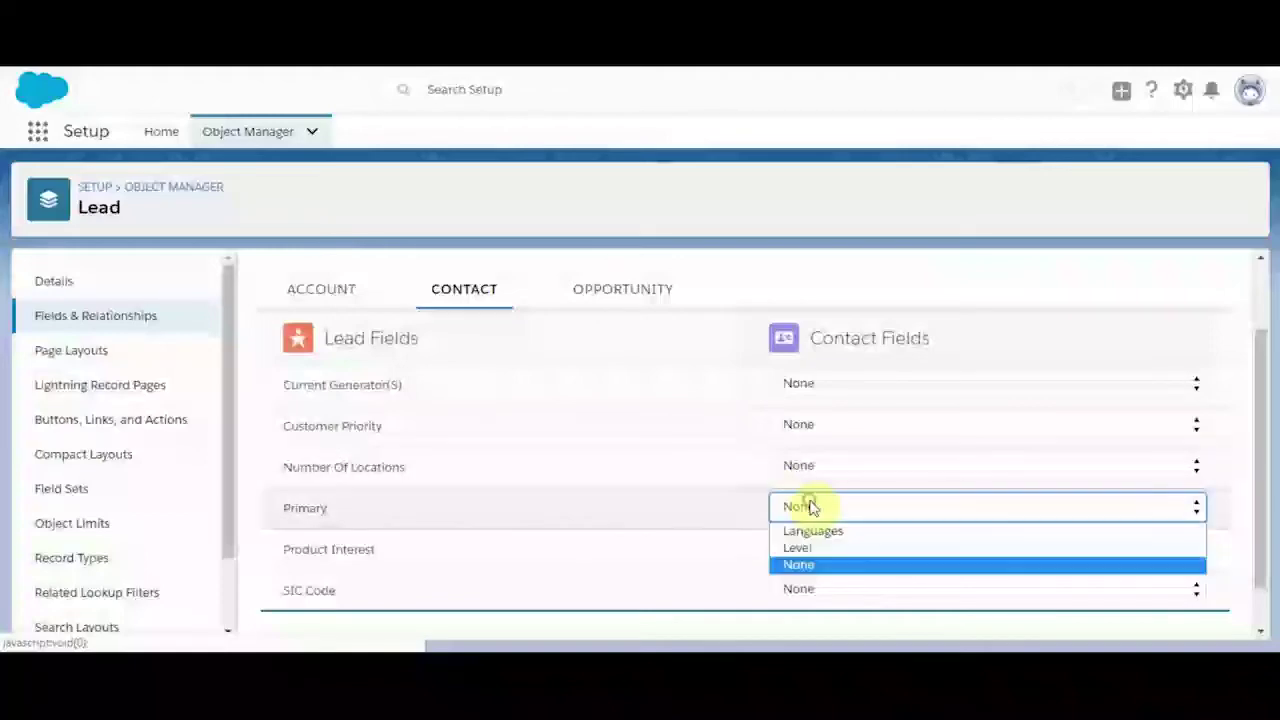
{"action": "left_click", "coordinate": [808, 506]}
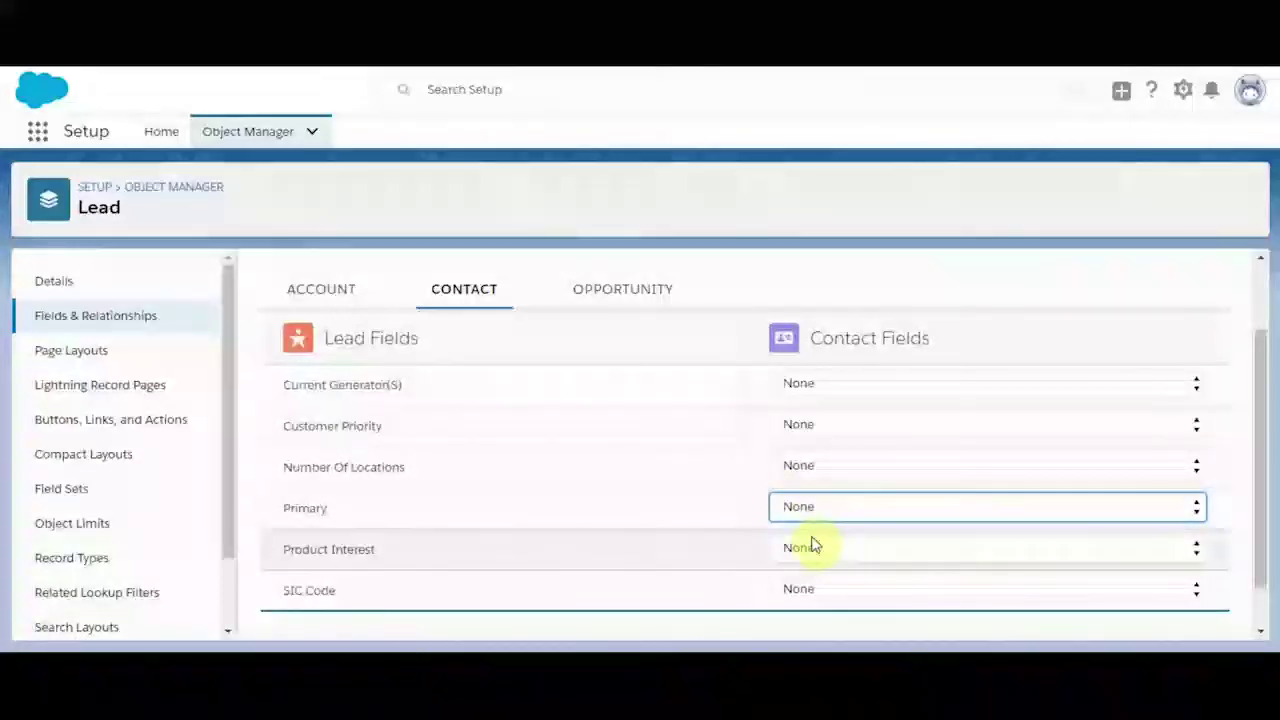
{"action": "left_click", "coordinate": [810, 547]}
{"action": "left_click", "coordinate": [814, 552]}
Check the account fields offered for Product Interest and save the lead field mapping
{"action": "left_click", "coordinate": [336, 303]}
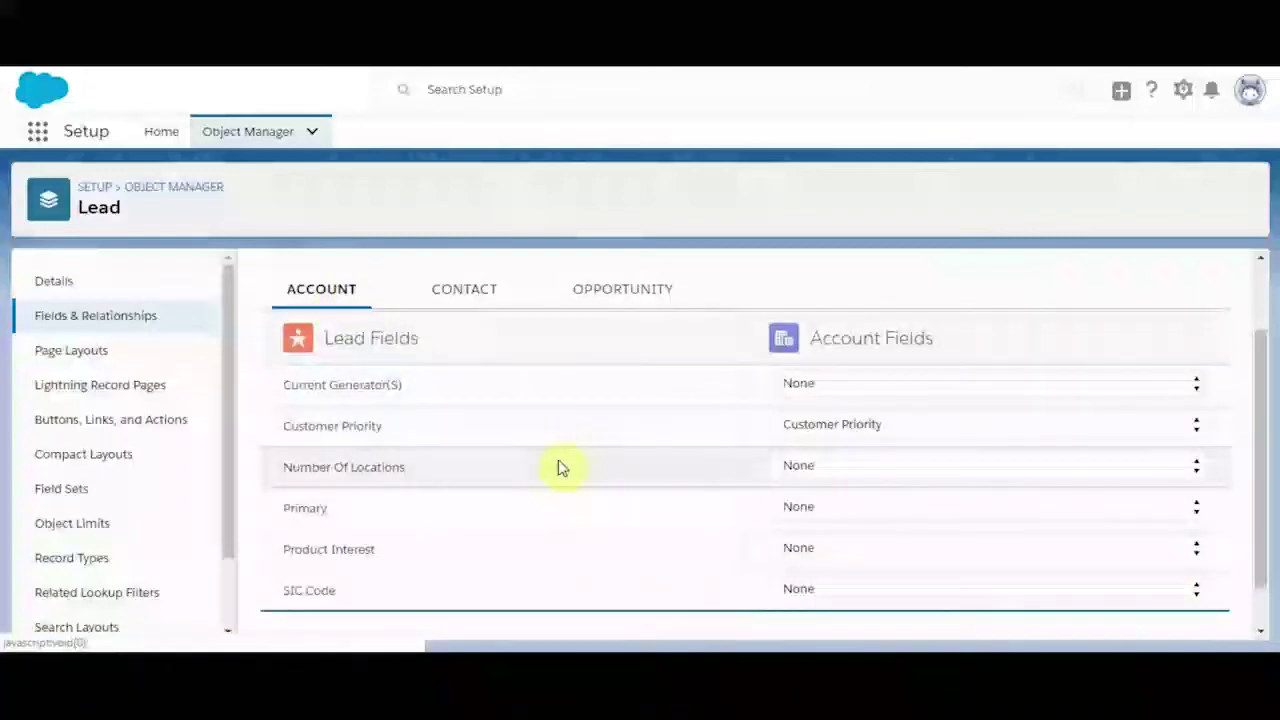
{"action": "left_click", "coordinate": [810, 550]}
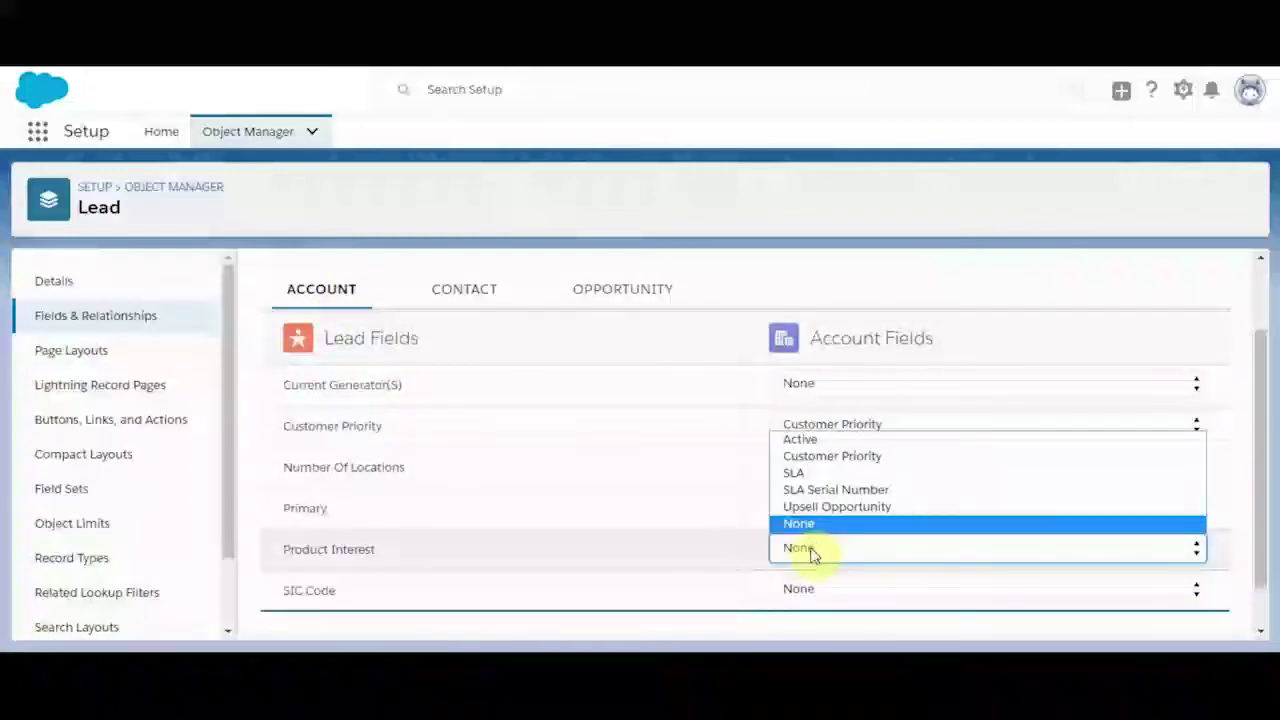
{"action": "left_click", "coordinate": [812, 553]}
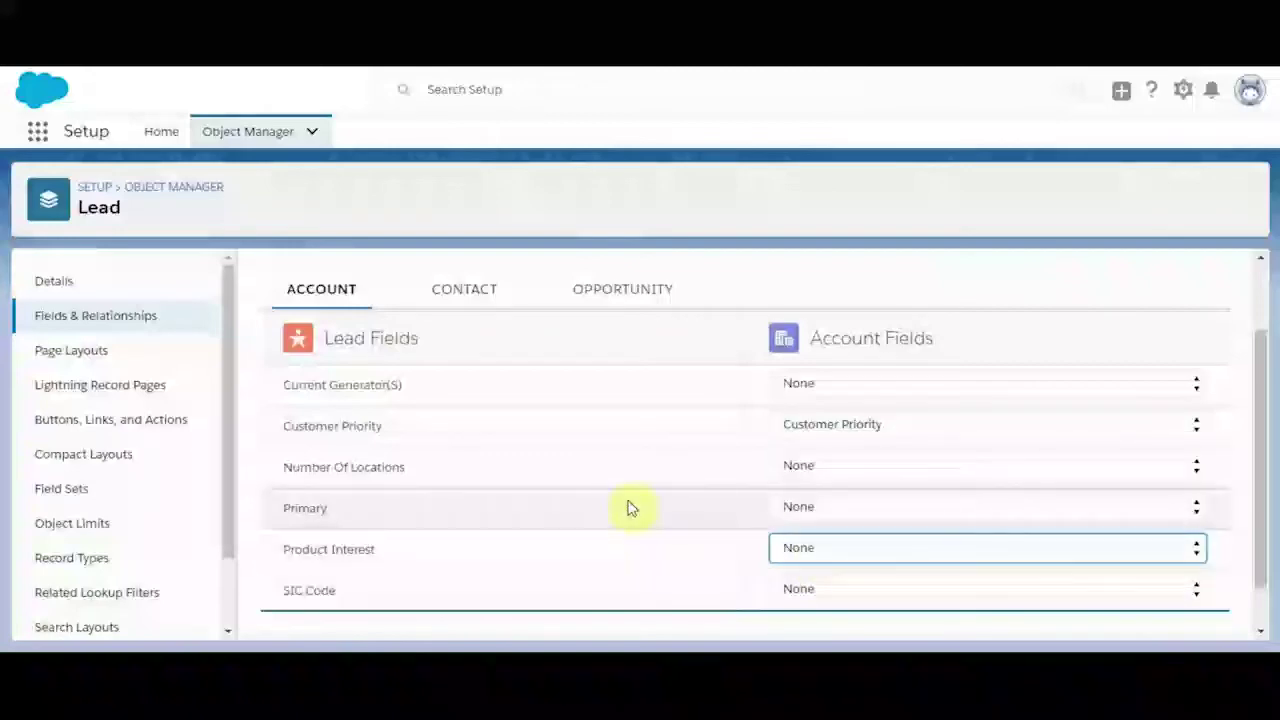
{"action": "scroll", "coordinate": [470, 408], "scroll_direction": "down", "scroll_amount": 1}
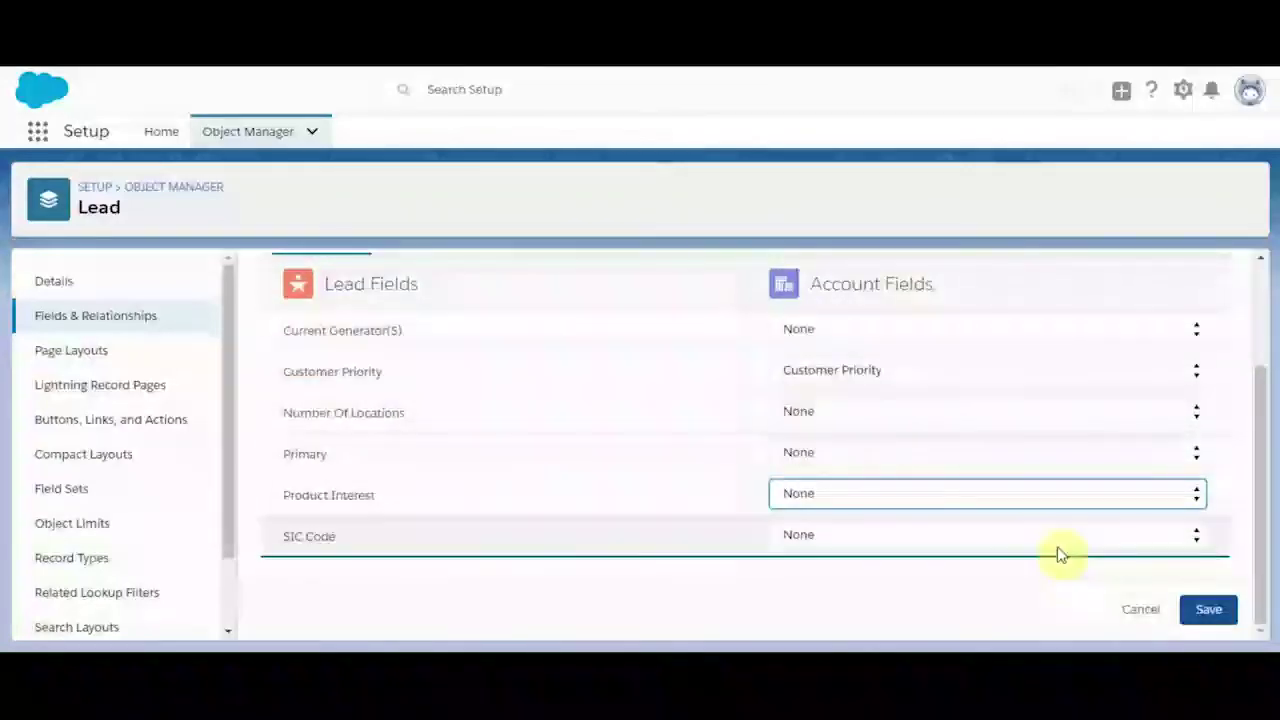
{"action": "left_click", "coordinate": [1212, 610]}
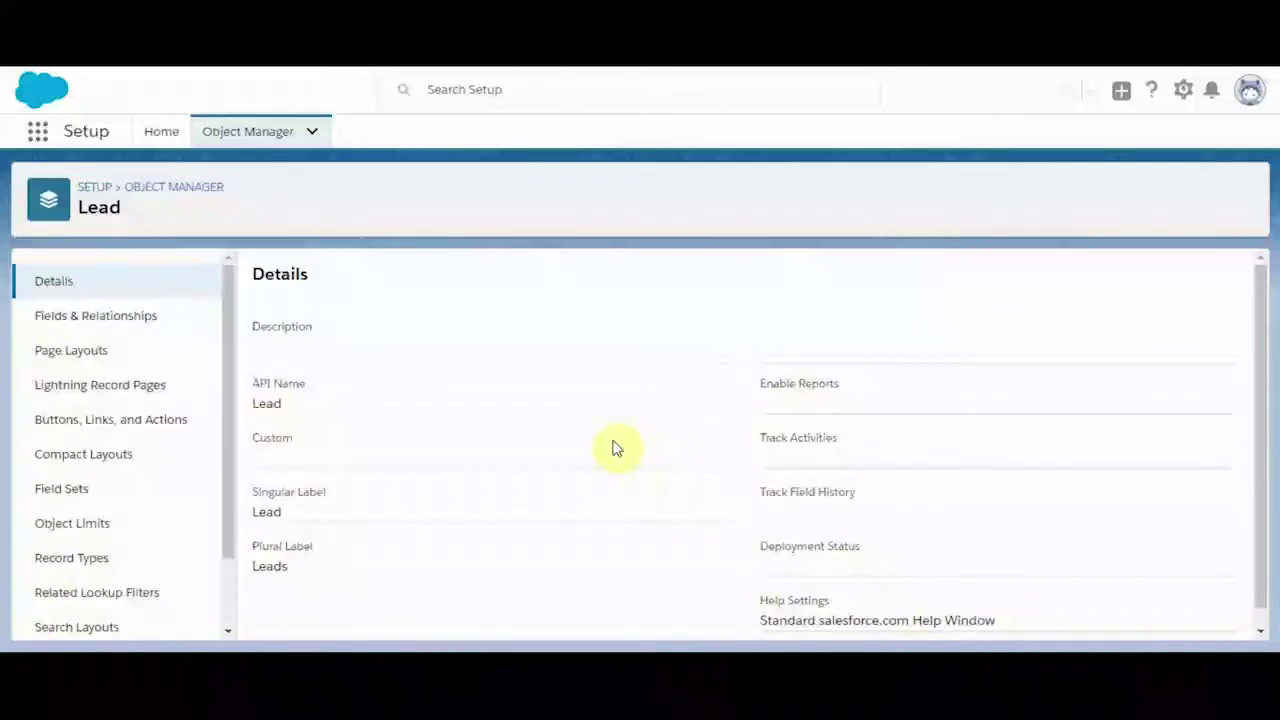
Browse the path stages of the Burlington Textiles Weaving Plant Generator opportunity and mark Id. Decision Makers as its current stage
{"action": "scroll", "coordinate": [616, 448], "scroll_direction": "down", "scroll_amount": 1}
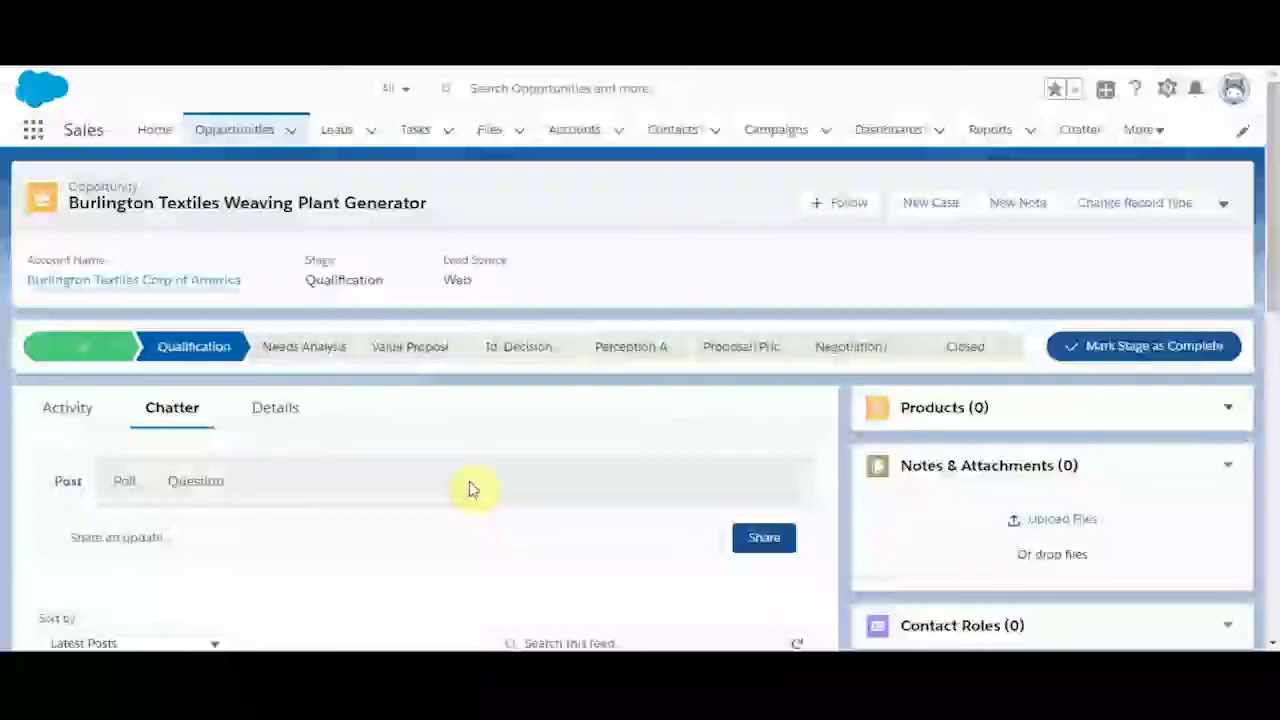
{"action": "left_click", "coordinate": [303, 352]}
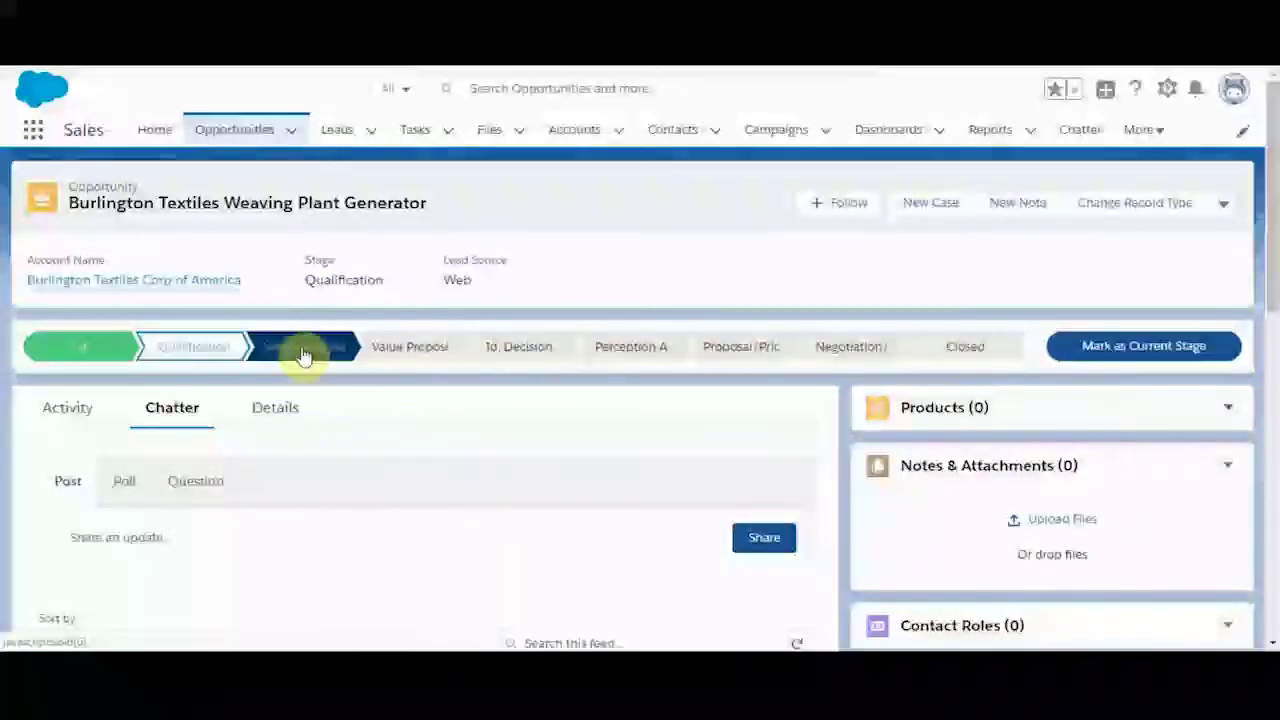
{"action": "left_click", "coordinate": [399, 356]}
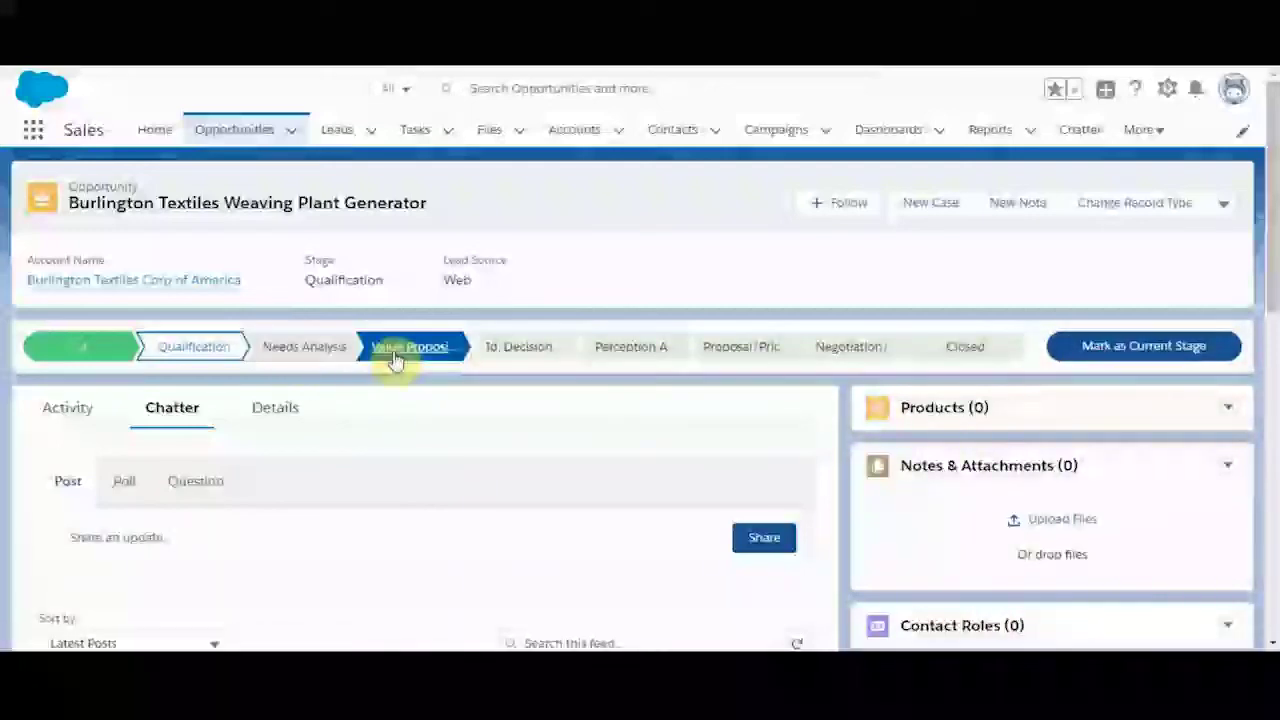
{"action": "left_click", "coordinate": [523, 356]}
{"action": "left_click", "coordinate": [620, 355]}
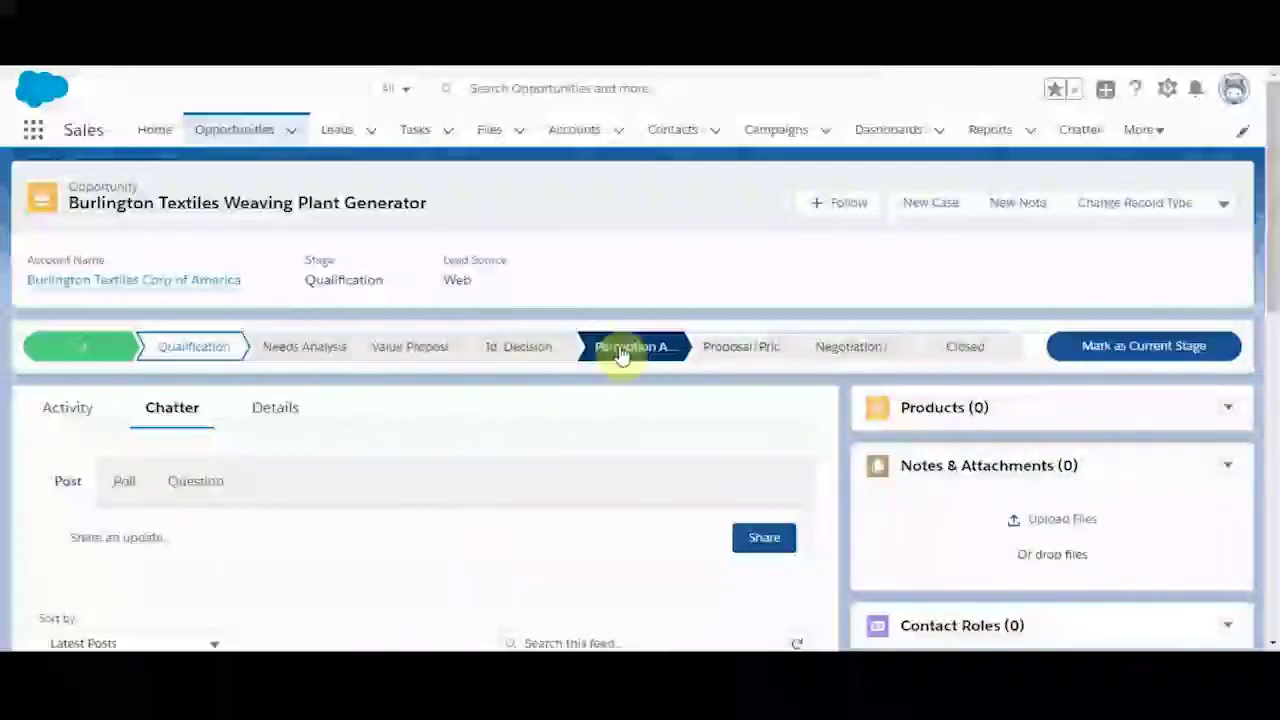
{"action": "left_click", "coordinate": [550, 347]}
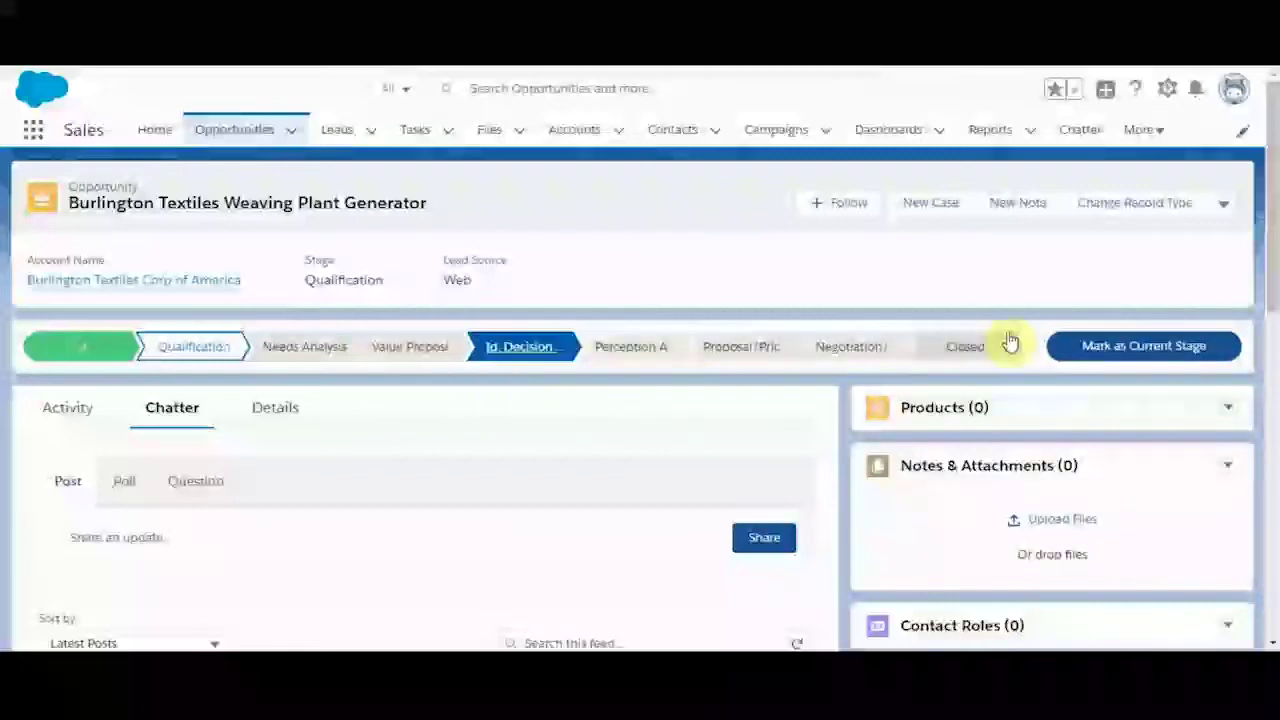
{"action": "left_click", "coordinate": [1160, 343]}
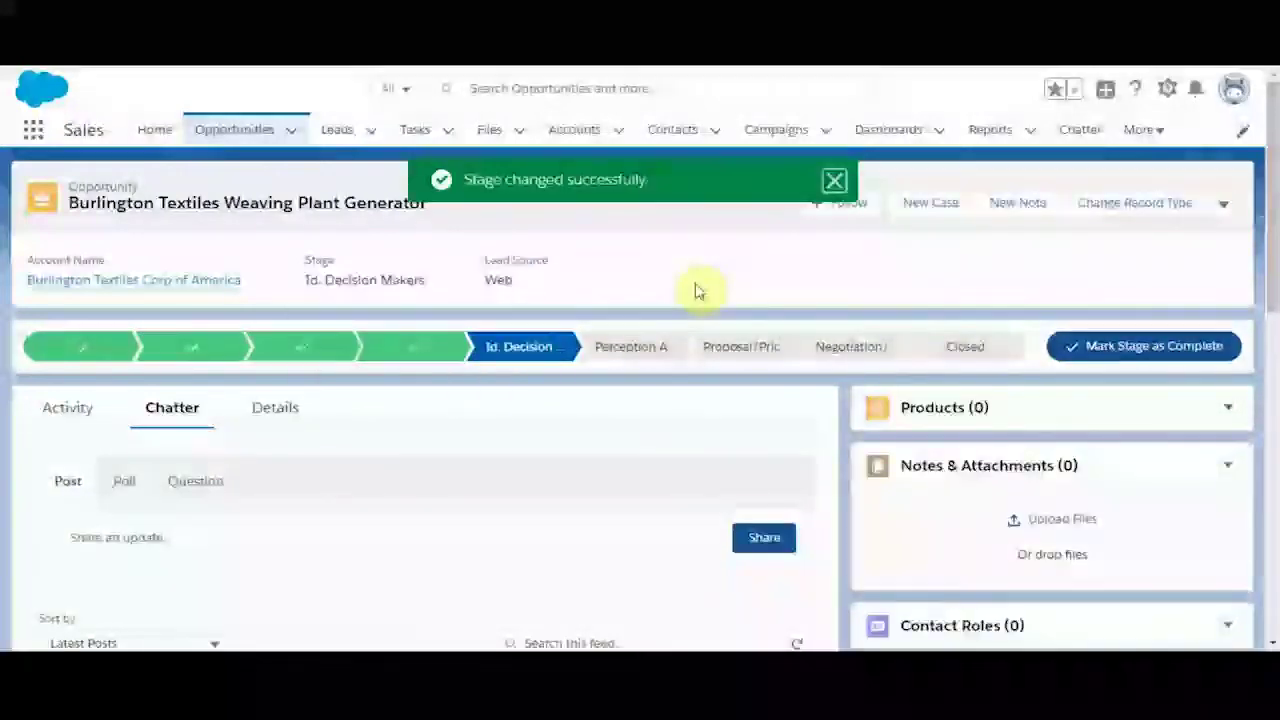
Log a call on the opportunity with the comment "Called back today - waiting for the proposal" and save it
{"action": "left_click", "coordinate": [259, 427]}
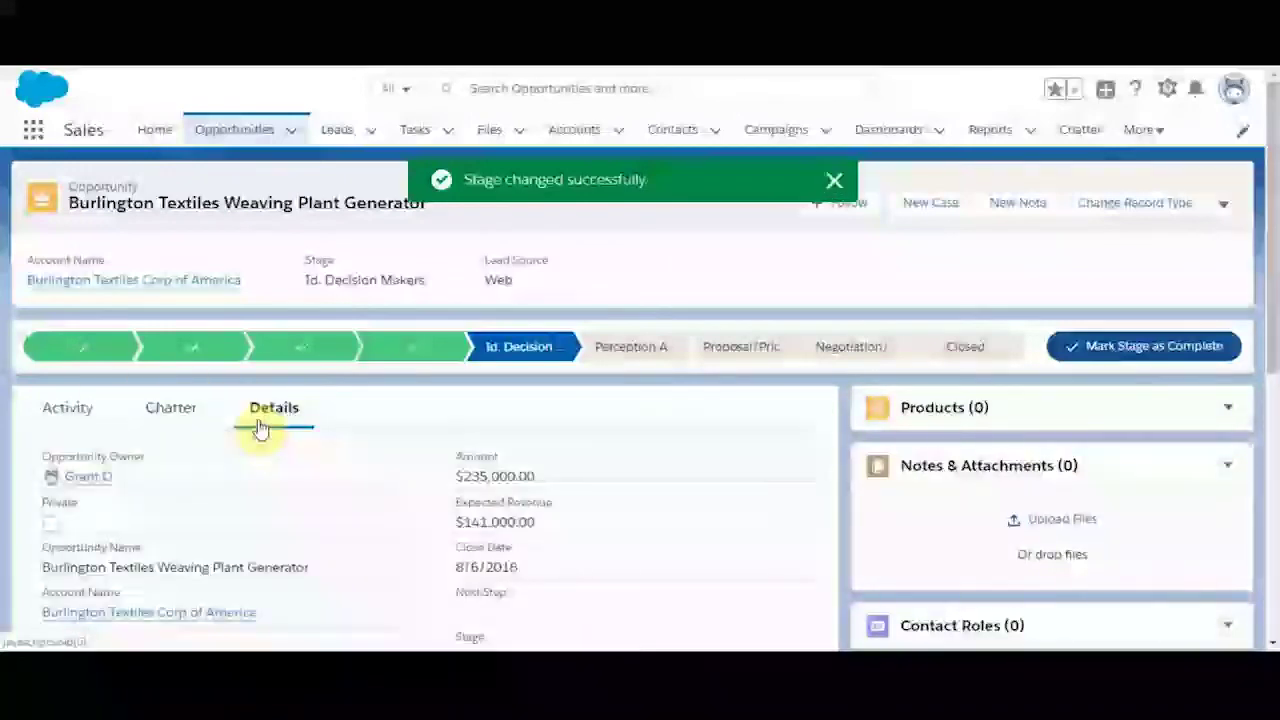
{"action": "left_click", "coordinate": [58, 416]}
{"action": "scroll", "coordinate": [260, 504], "scroll_direction": "down", "scroll_amount": 3}
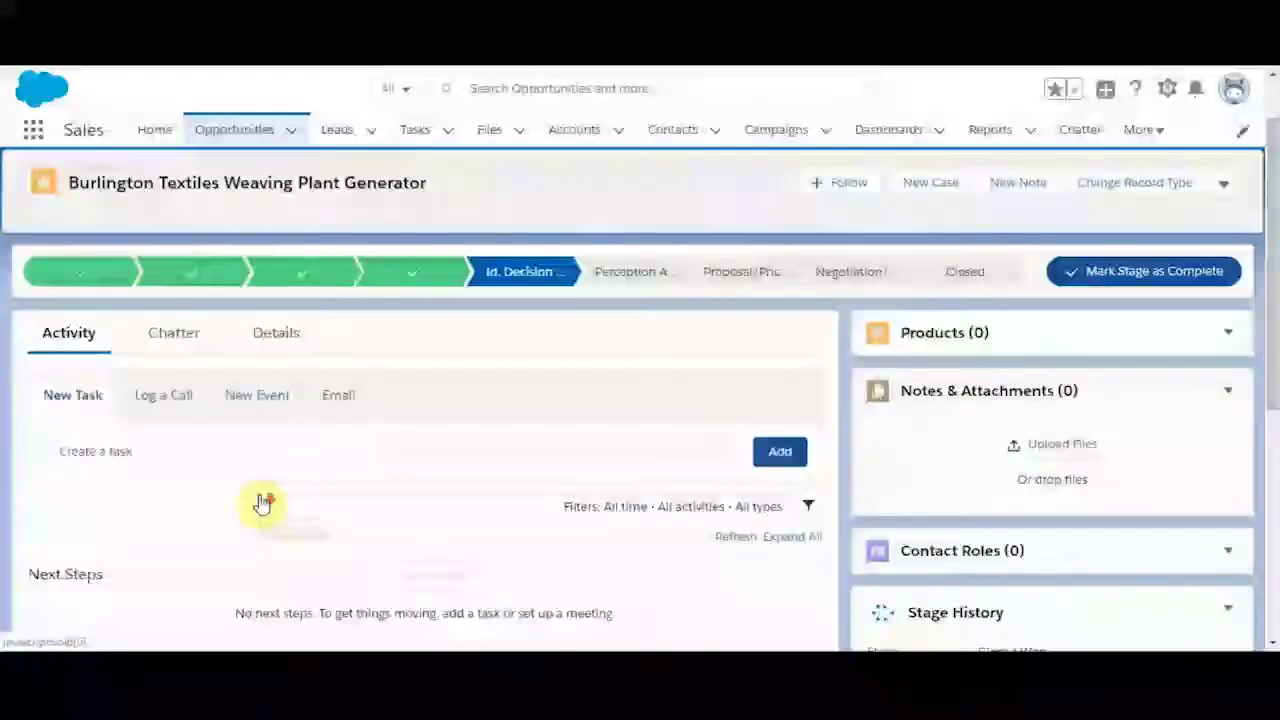
{"action": "left_click", "coordinate": [163, 298]}
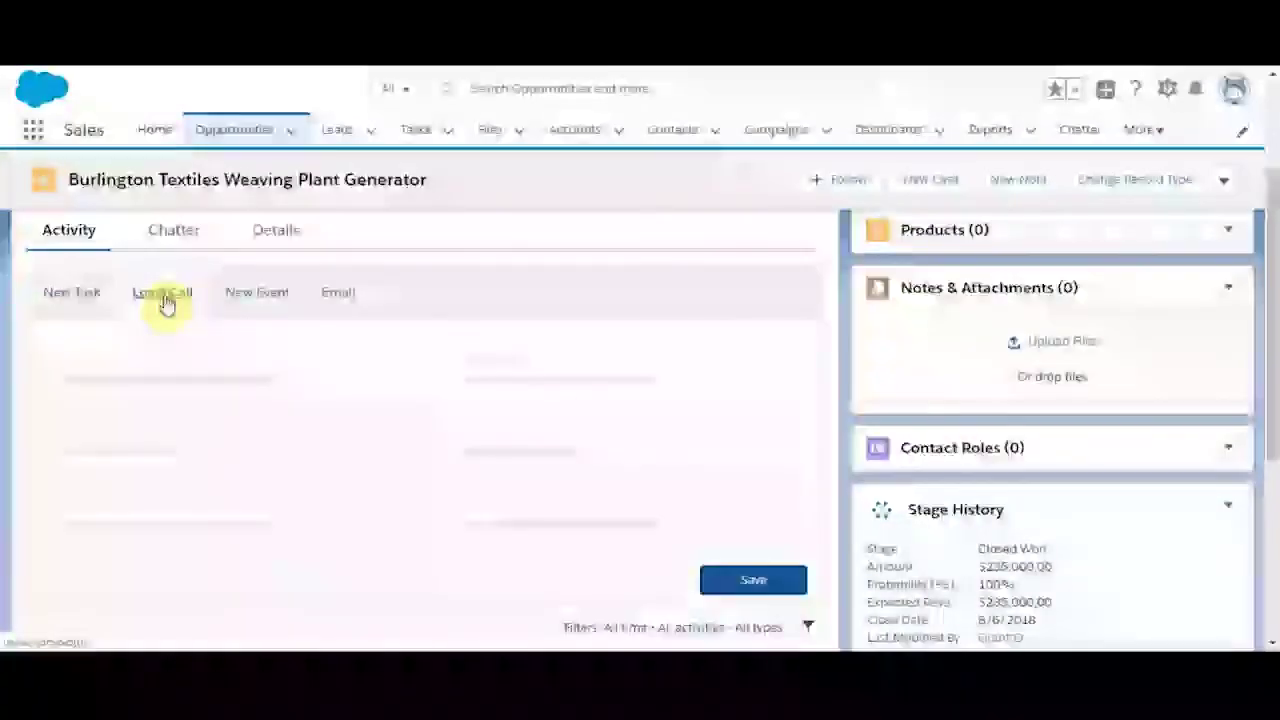
{"action": "left_click", "coordinate": [489, 375]}
{"action": "type", "text": "Calle"}
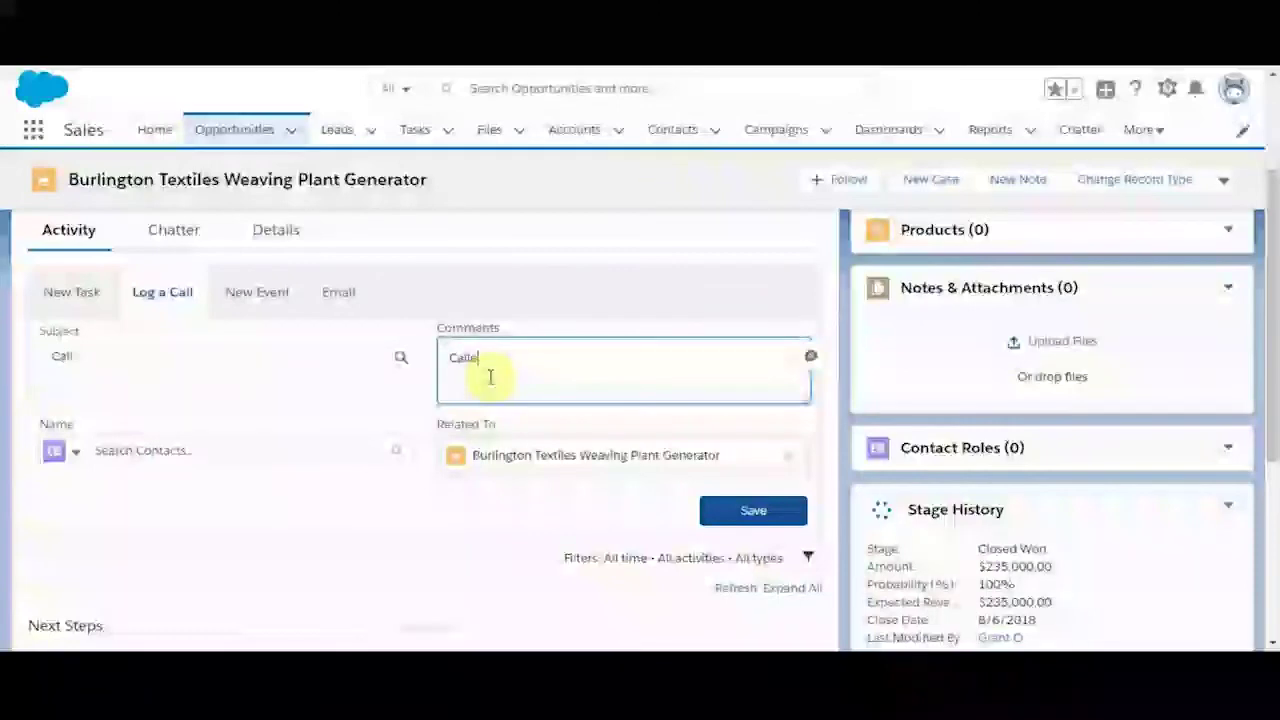
{"action": "type", "text": "d back today - wait"}
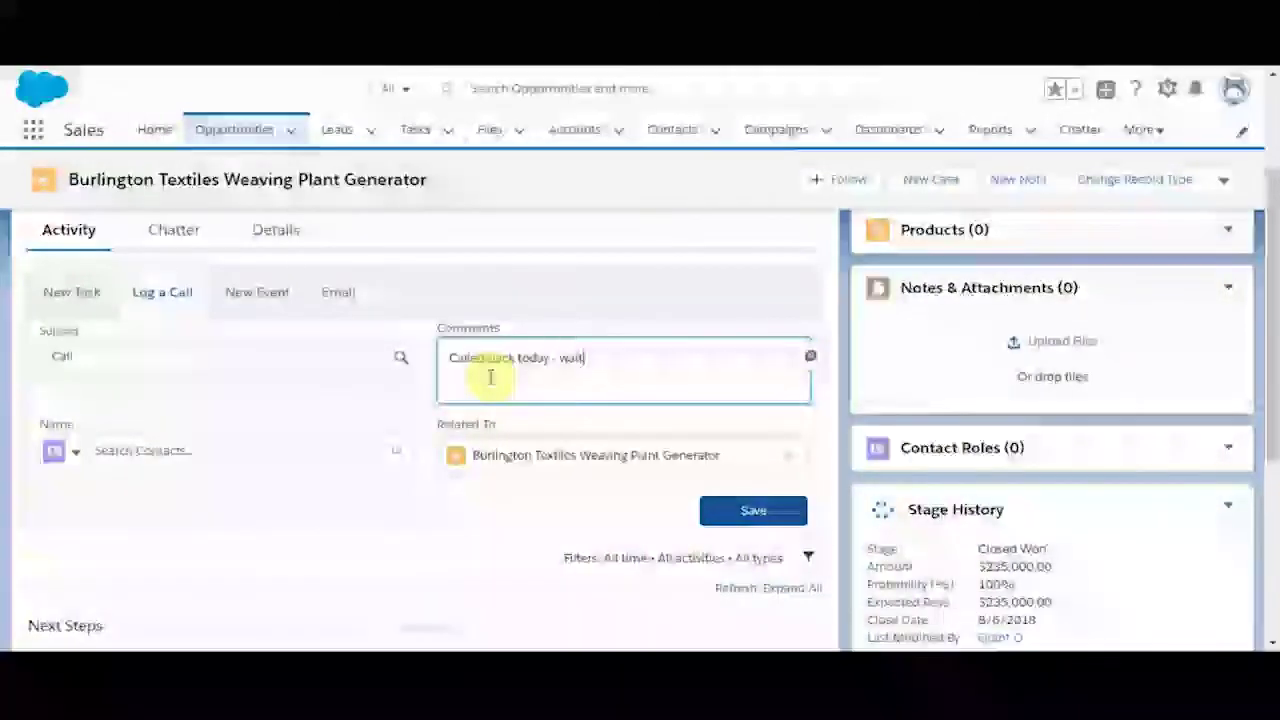
{"action": "type", "text": "ing for the p"}
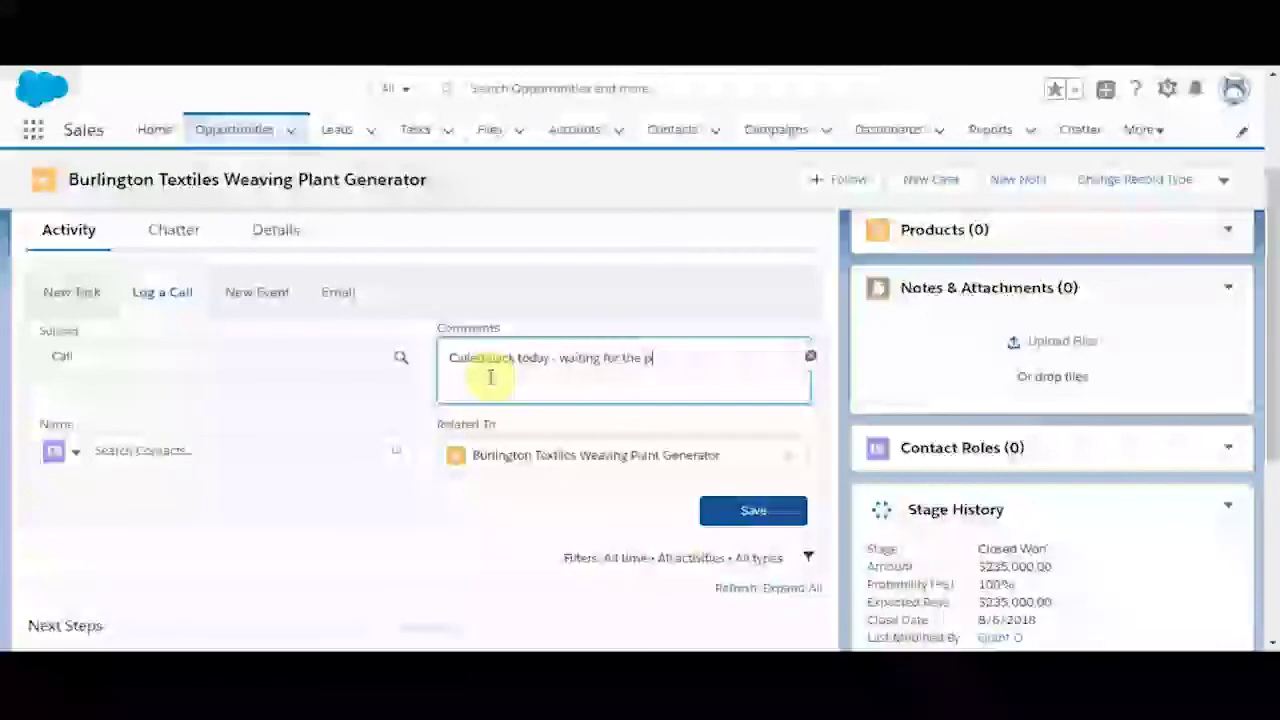
{"action": "type", "text": "roposal"}
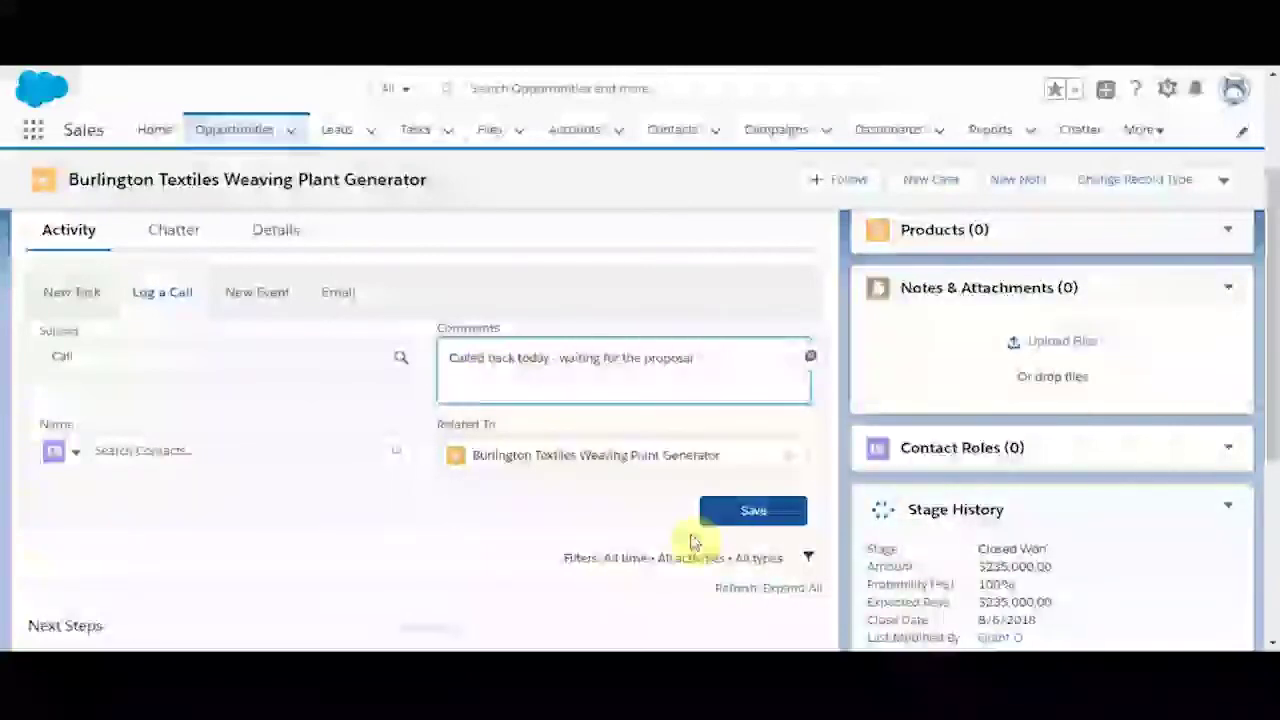
{"action": "left_click", "coordinate": [737, 524]}
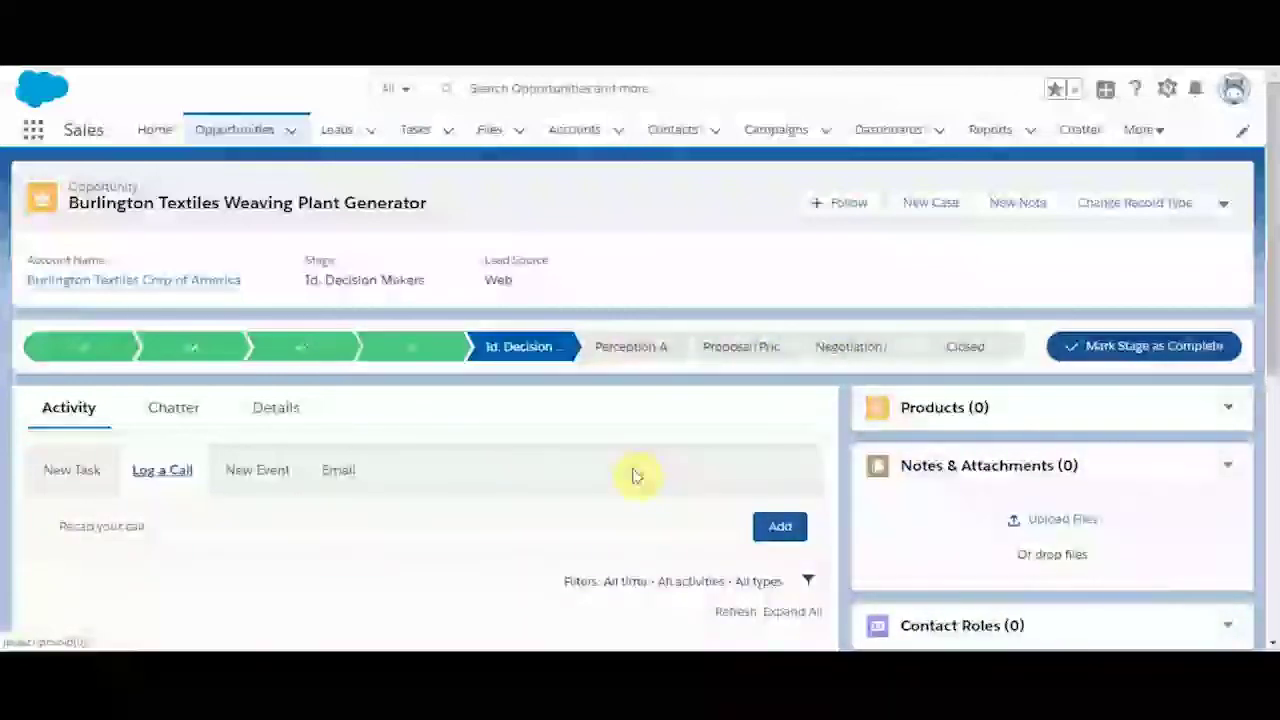
Change the opportunity's record type to B2C and save the record
{"action": "left_click", "coordinate": [1141, 203]}
{"action": "left_click", "coordinate": [562, 426]}
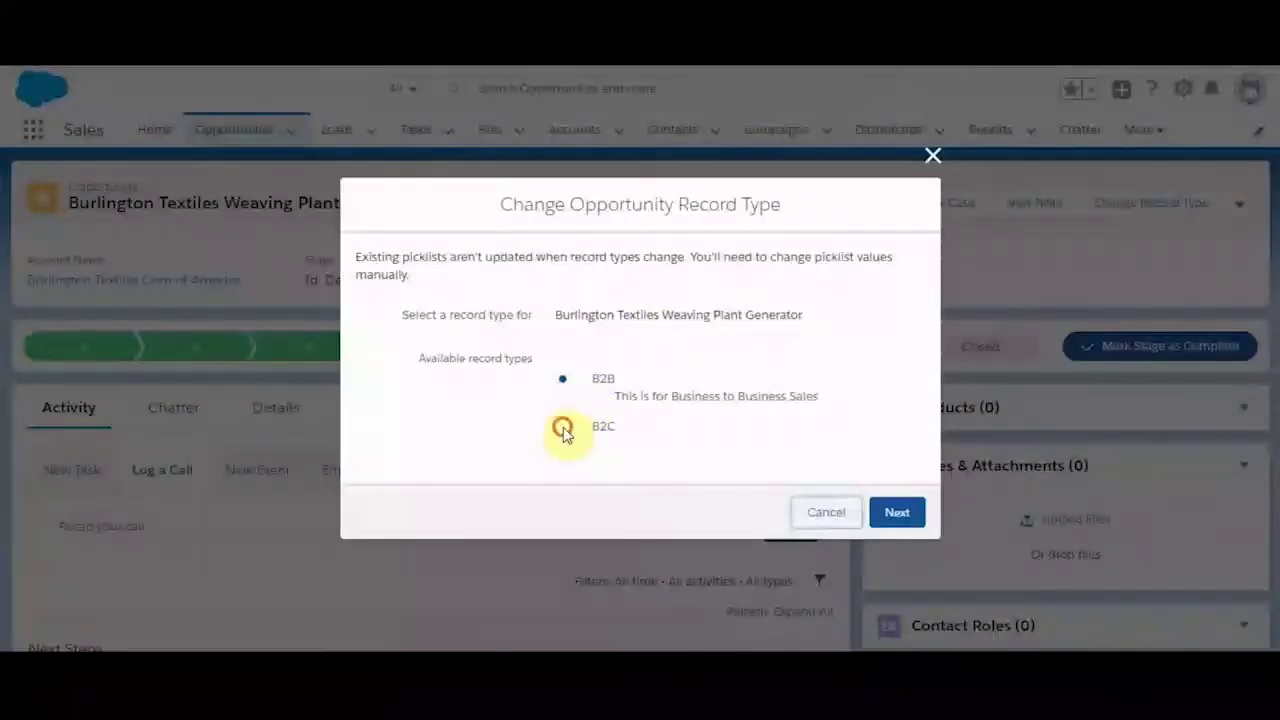
{"action": "left_click", "coordinate": [886, 520]}
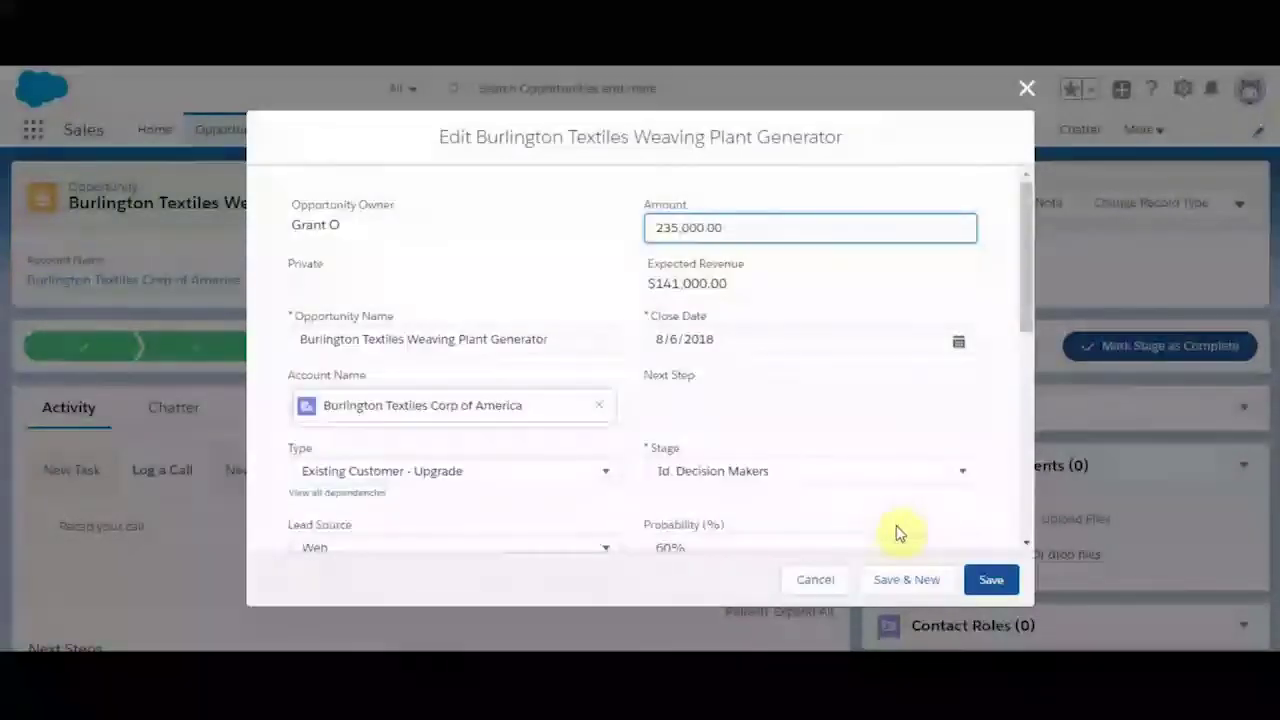
{"action": "left_click", "coordinate": [983, 582]}
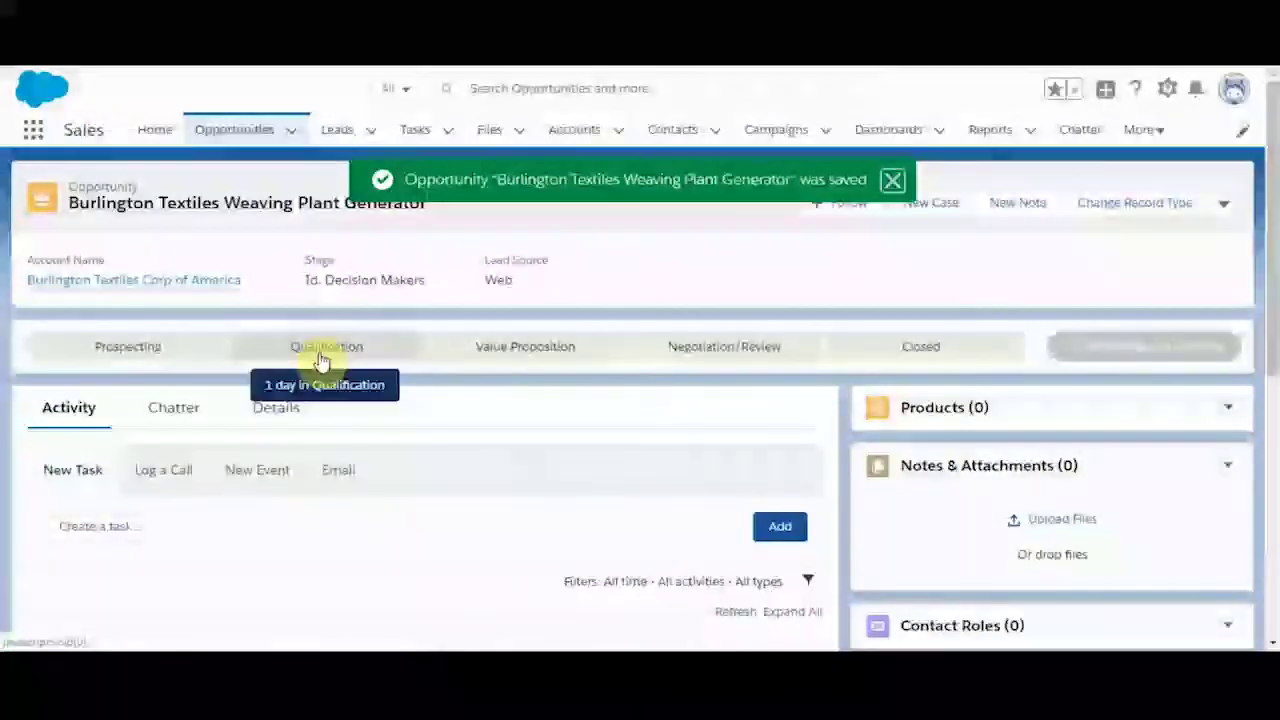
Browse the Value Proposition, Negotiation/Review and Qualification stages on the Burlington Textiles Weaving Plant Generator opportunity's path
{"action": "left_click", "coordinate": [475, 348]}
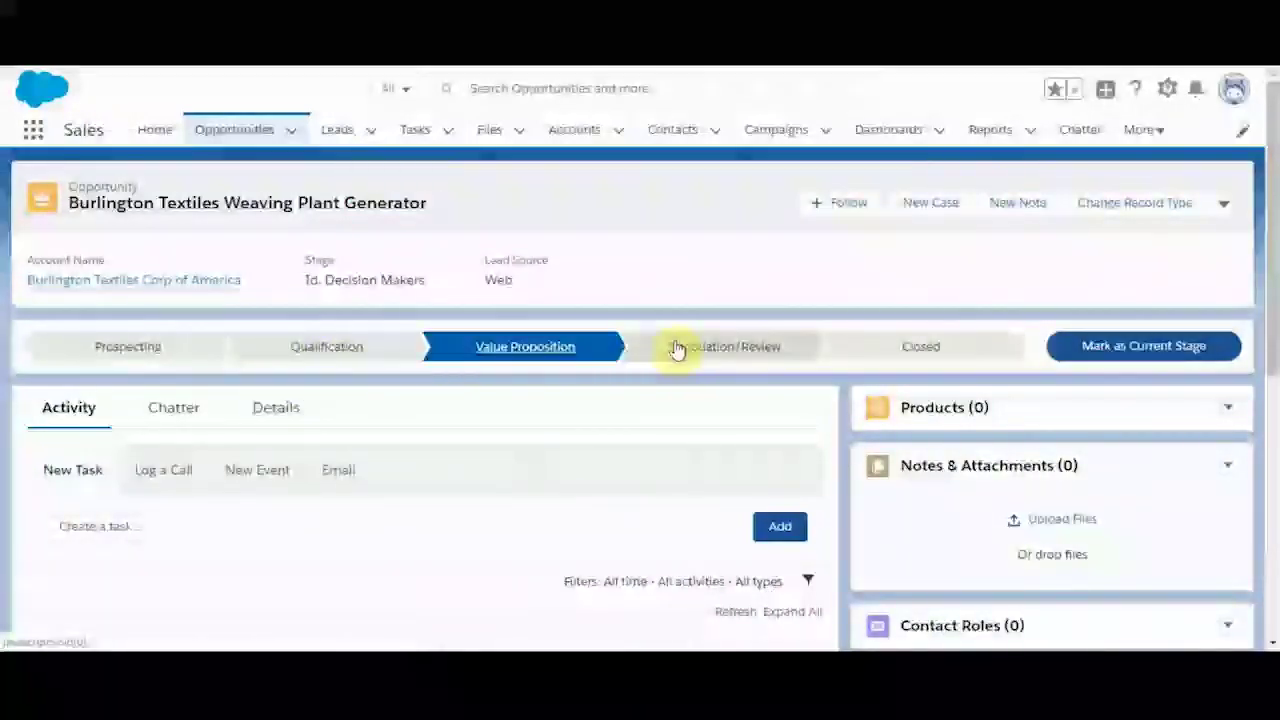
{"action": "left_click", "coordinate": [676, 348]}
{"action": "left_click", "coordinate": [532, 348]}
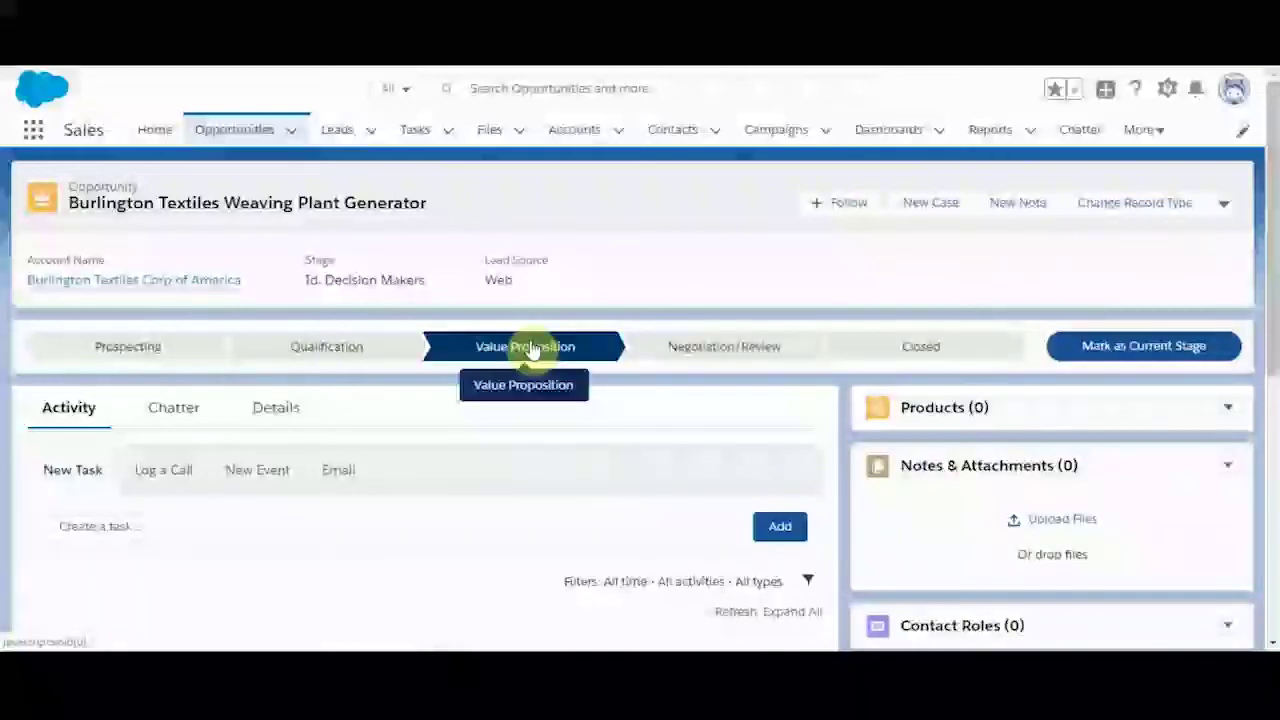
{"action": "left_click", "coordinate": [360, 345]}
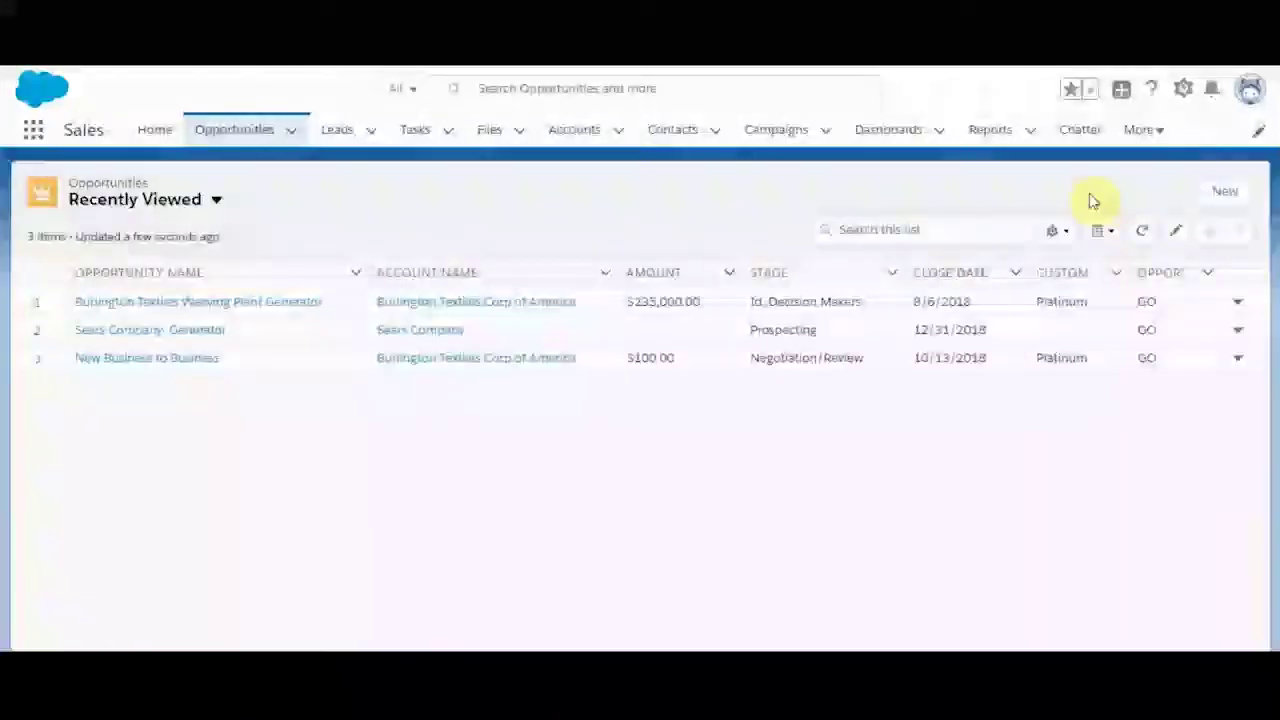
Start a new opportunity with the B2C record type, an amount of $10,000.00 and a close date of 10/19/2018
{"action": "left_click", "coordinate": [1228, 209]}
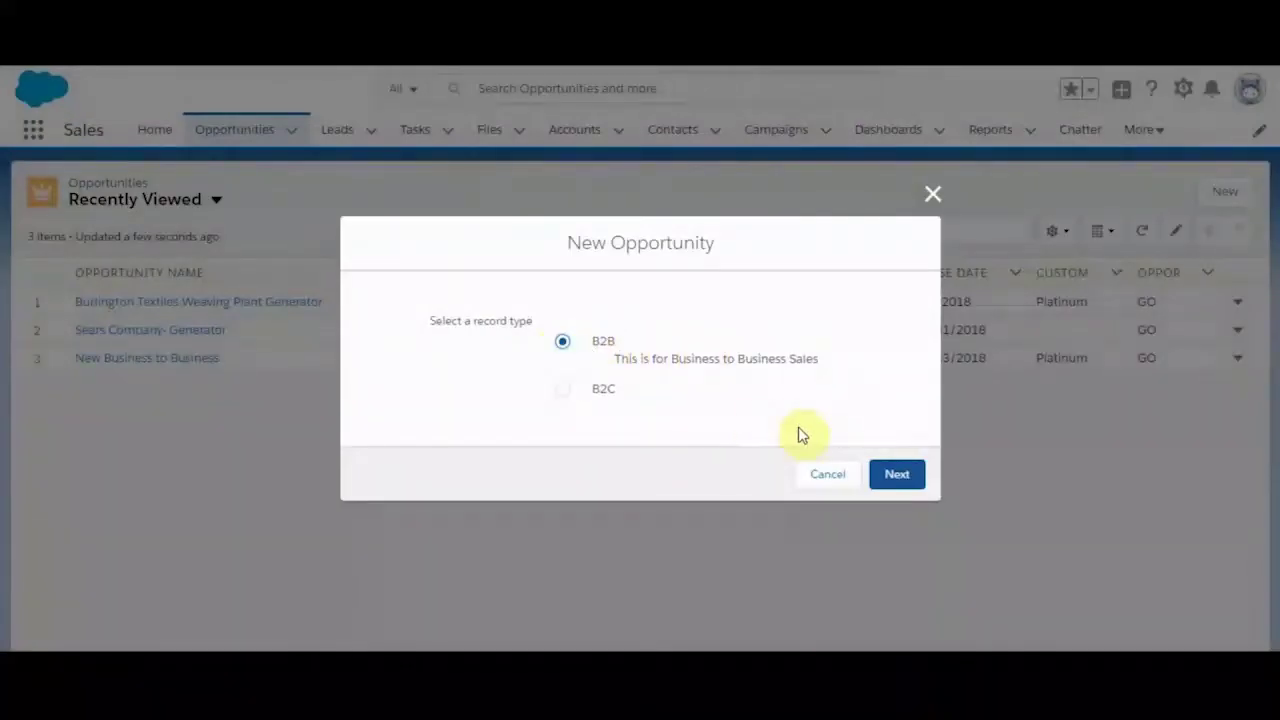
{"action": "left_click", "coordinate": [882, 474]}
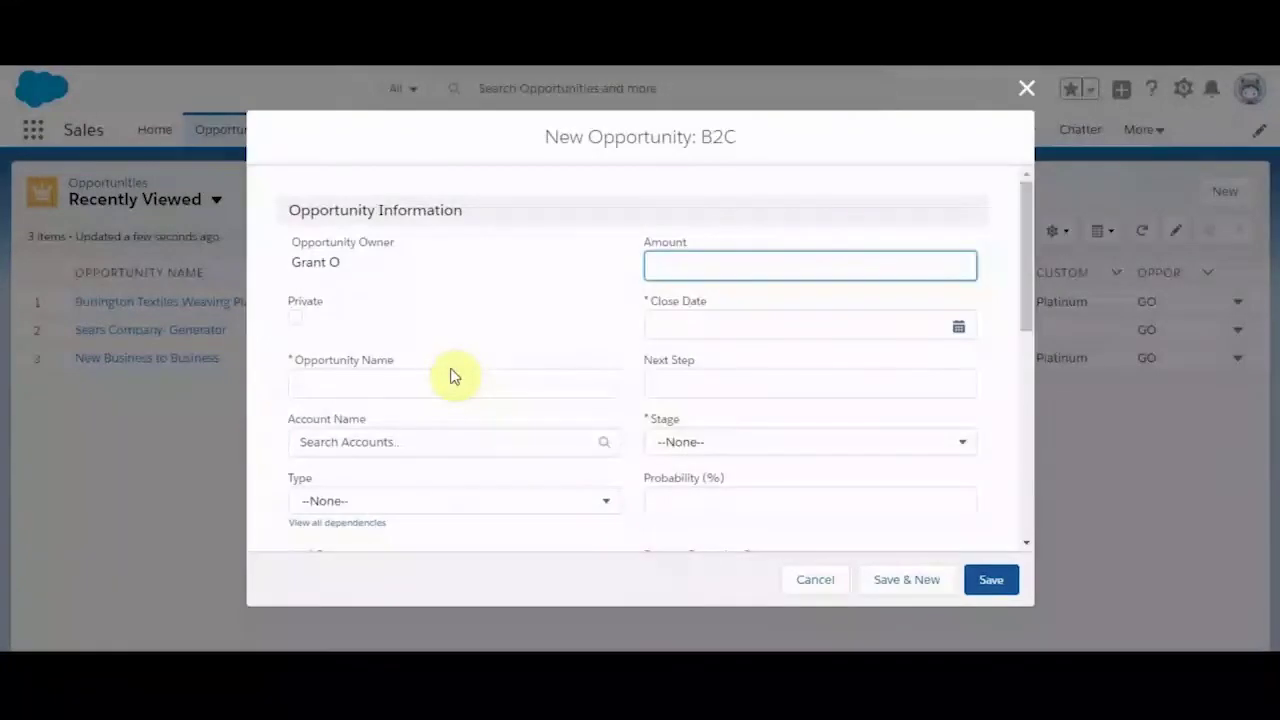
{"action": "type", "text": "100000.00"}
{"action": "key", "text": "Tab"}
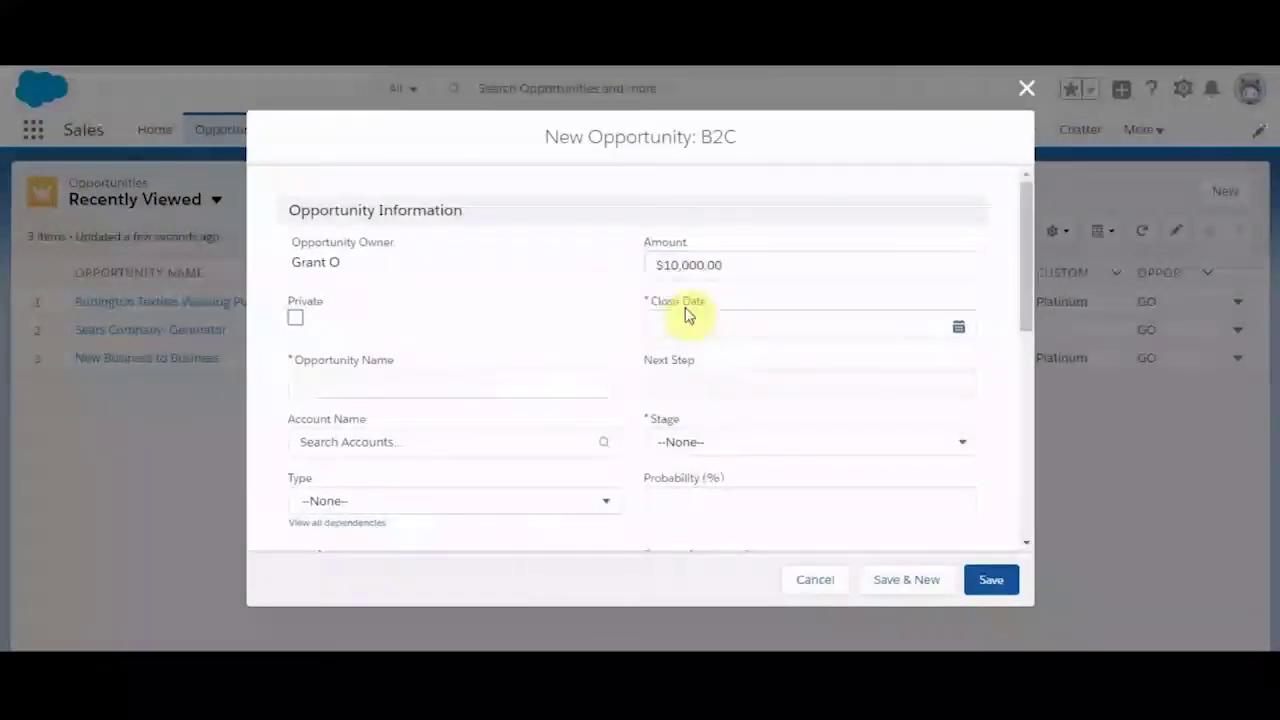
{"action": "left_click", "coordinate": [687, 318]}
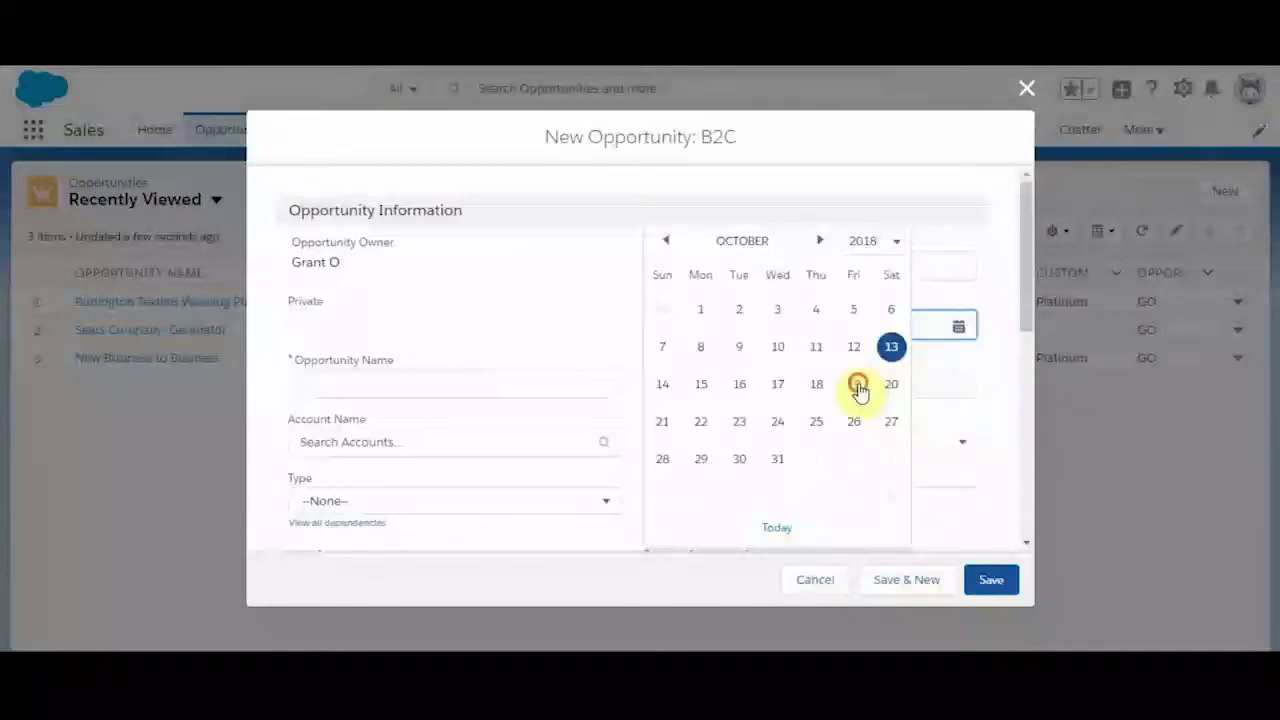
{"action": "left_click", "coordinate": [856, 385]}
Name the opportunity New Generator, link it to the Sears Company account and set its stage to Value Proposition
{"action": "left_click", "coordinate": [458, 382]}
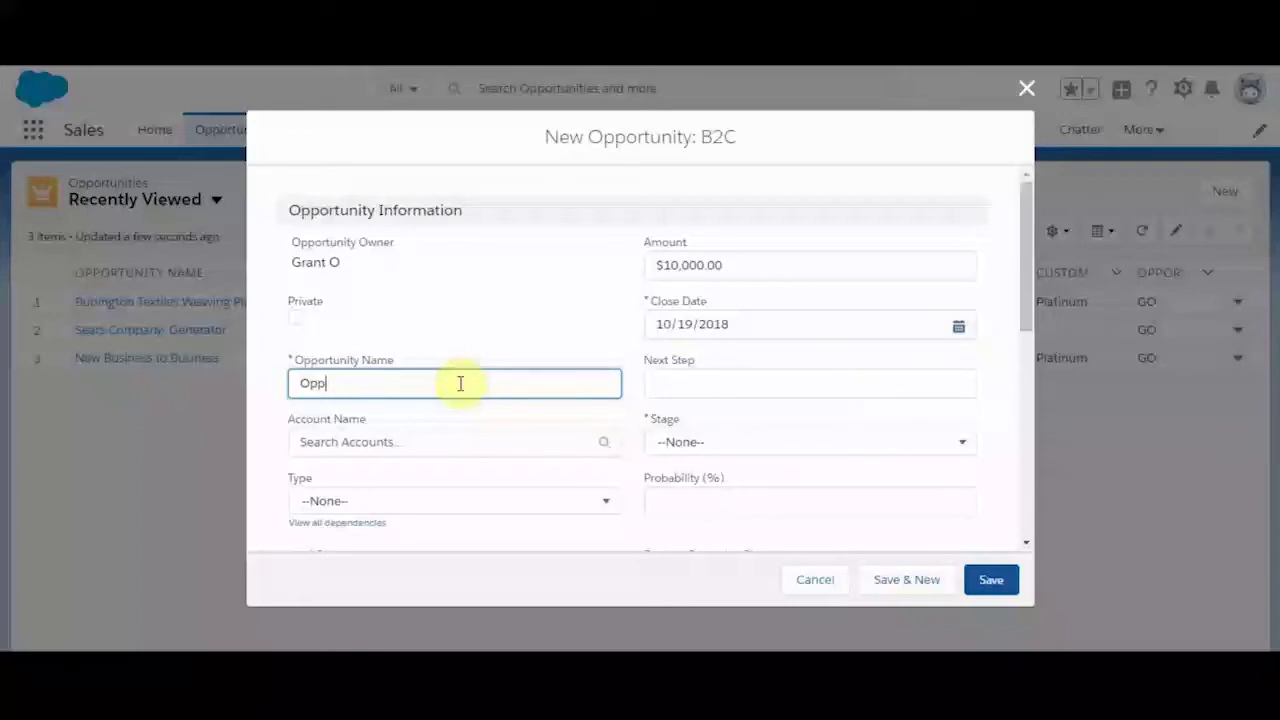
{"action": "type", "text": "New Generator"}
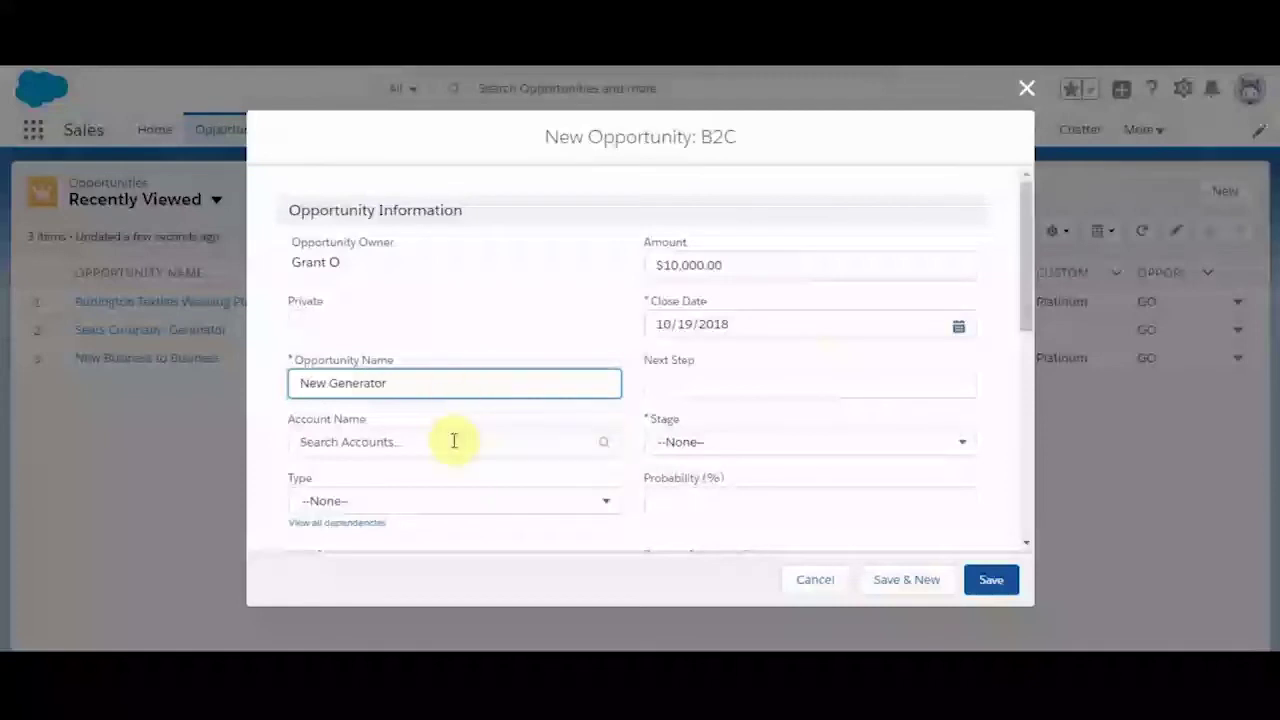
{"action": "left_click", "coordinate": [452, 441]}
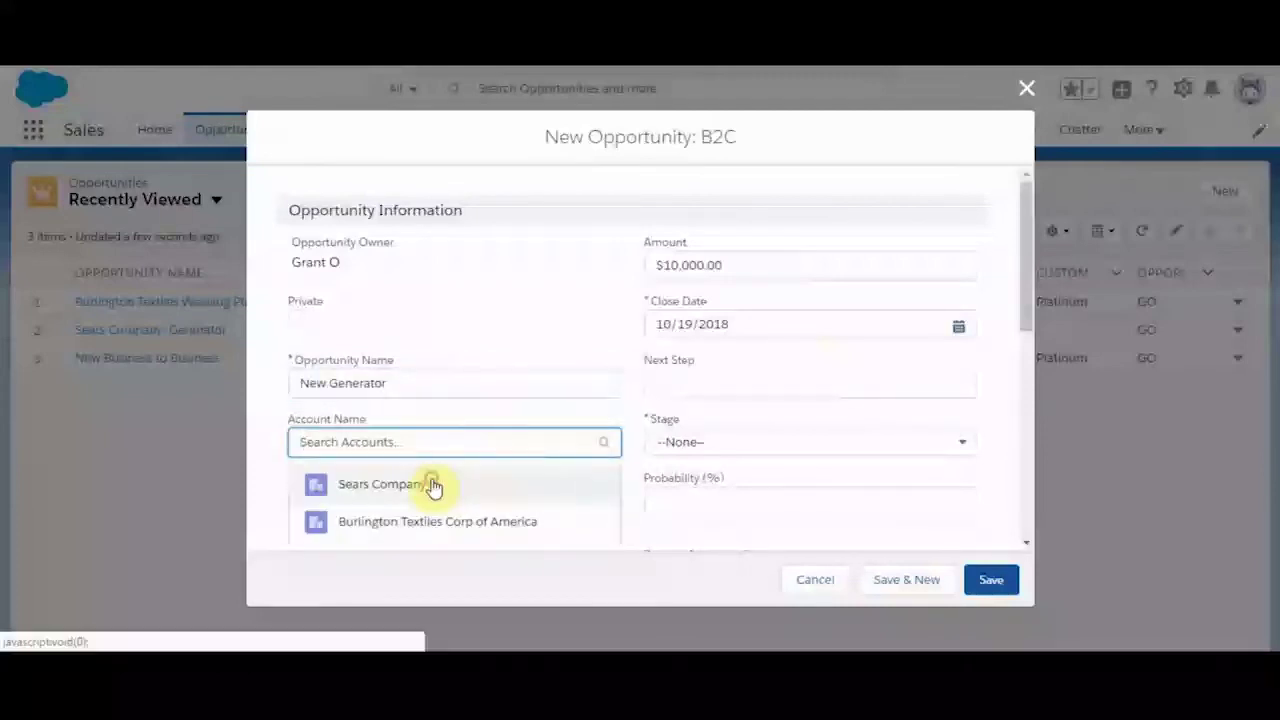
{"action": "left_click", "coordinate": [429, 485]}
{"action": "left_click", "coordinate": [678, 443]}
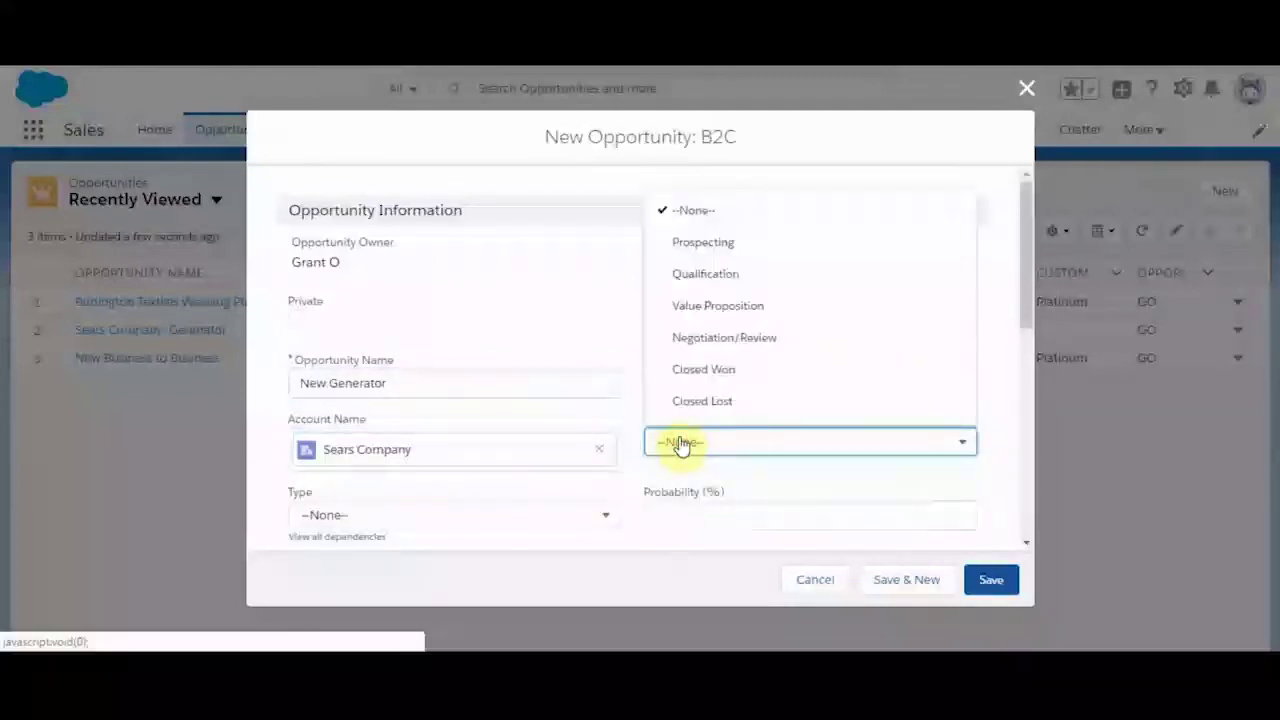
{"action": "left_click", "coordinate": [710, 305]}
Switch the stage to Negotiation/Review to compare the probability, and return it to Value Proposition
{"action": "scroll", "coordinate": [551, 334], "scroll_direction": "down", "scroll_amount": 3}
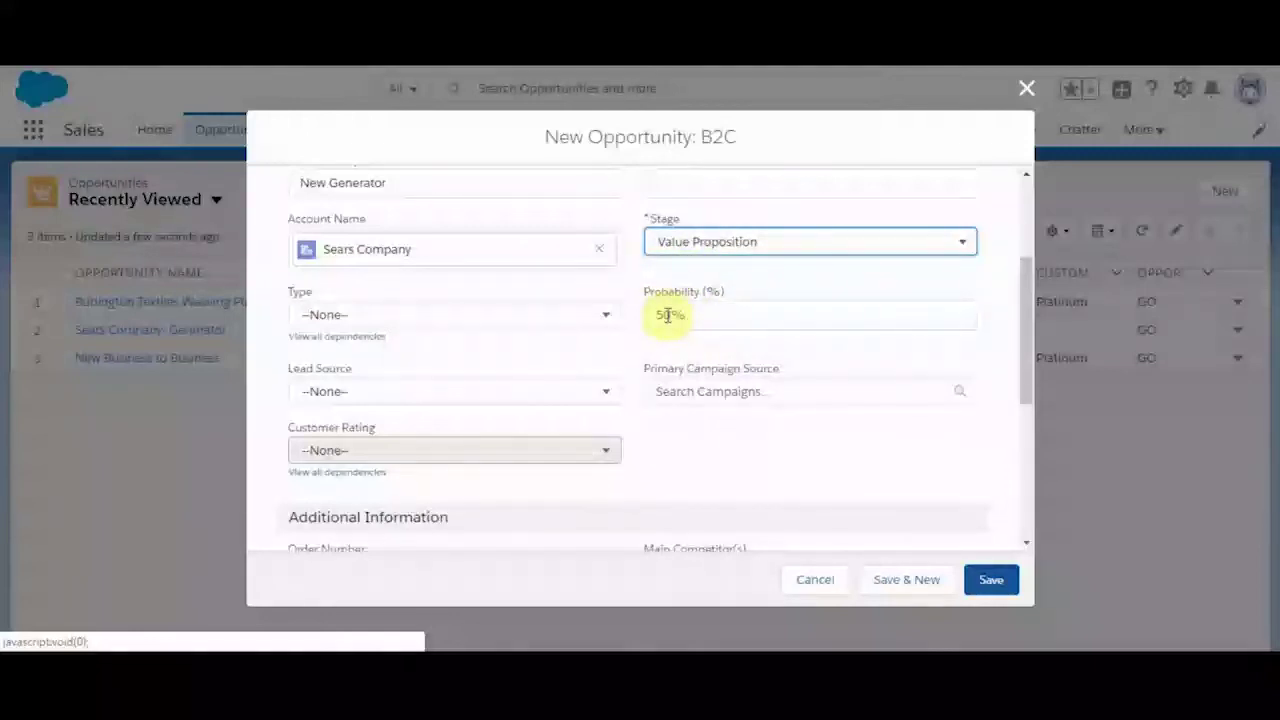
{"action": "left_click", "coordinate": [676, 250]}
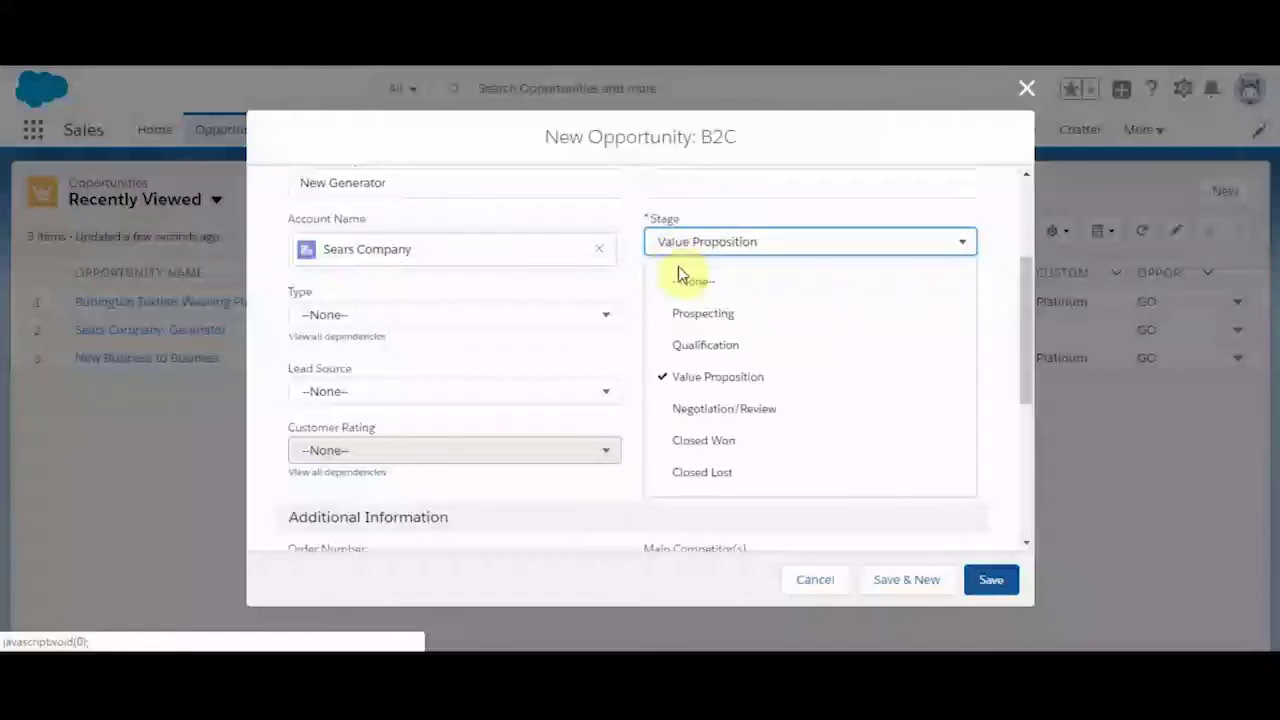
{"action": "left_click", "coordinate": [703, 412]}
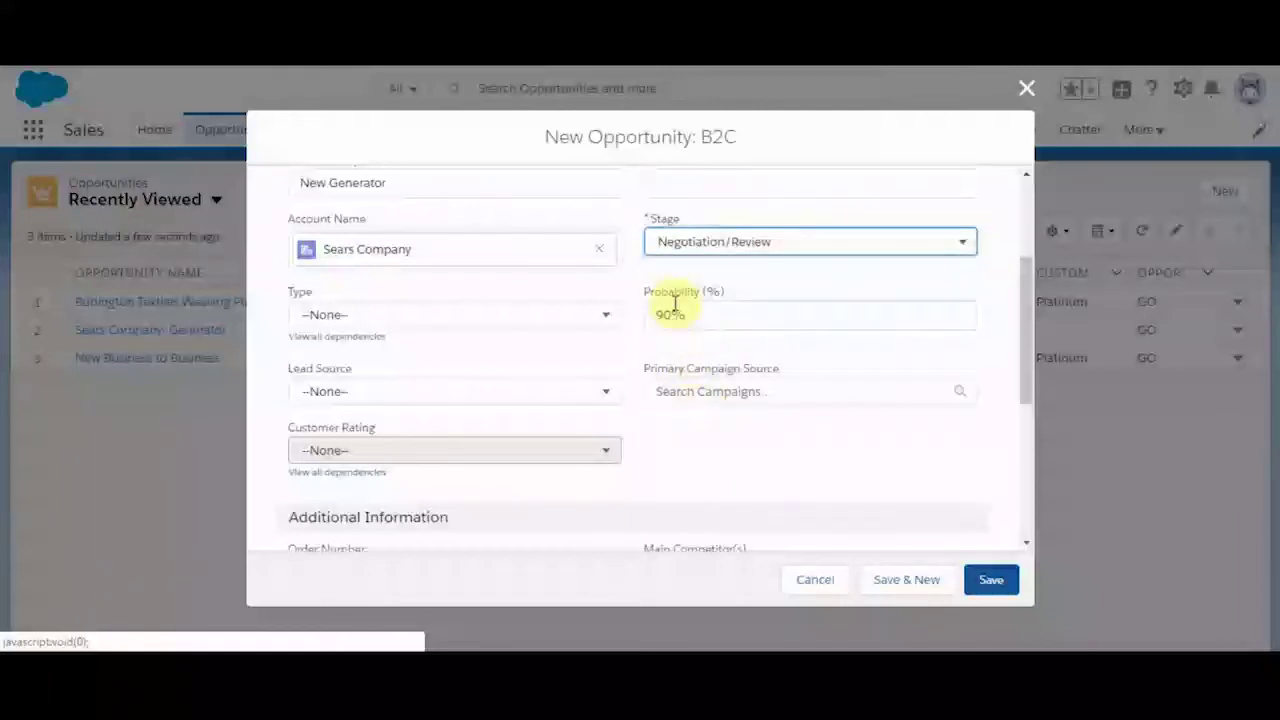
{"action": "left_click", "coordinate": [697, 252]}
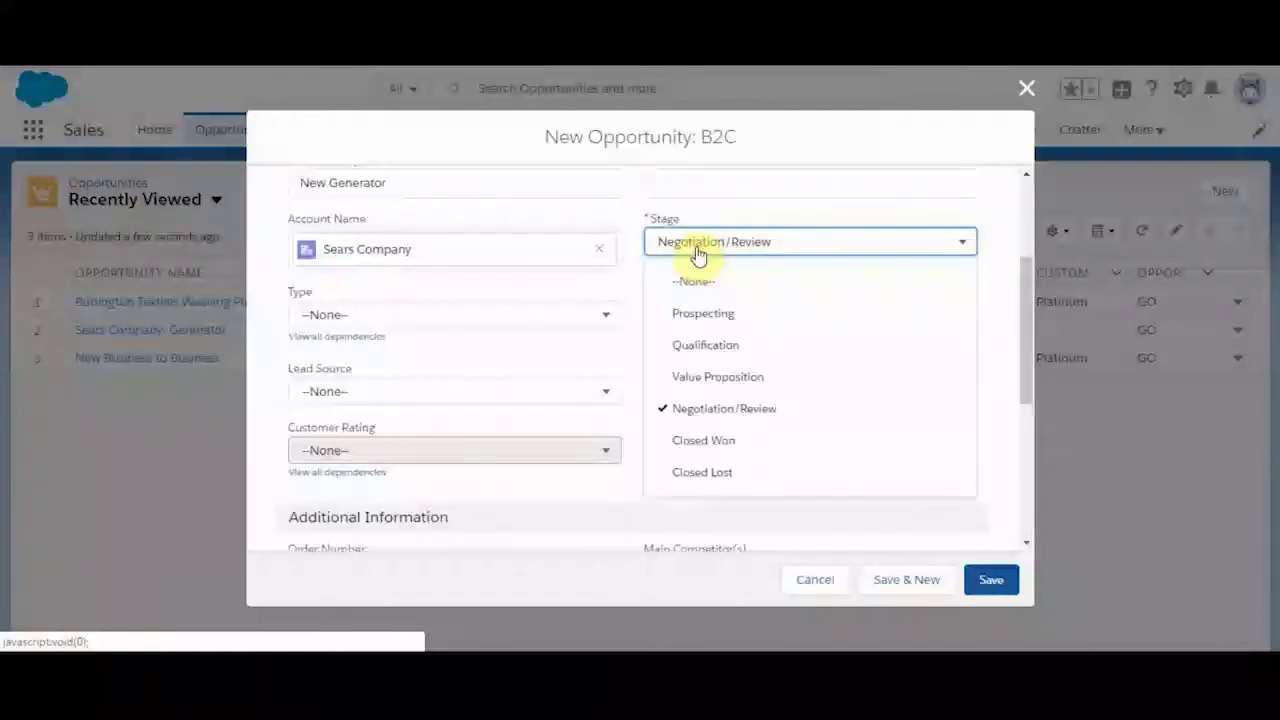
{"action": "left_click", "coordinate": [708, 375]}
Review the remaining fields of the new B2C opportunity and save it
{"action": "scroll", "coordinate": [510, 330], "scroll_direction": "up", "scroll_amount": 3}
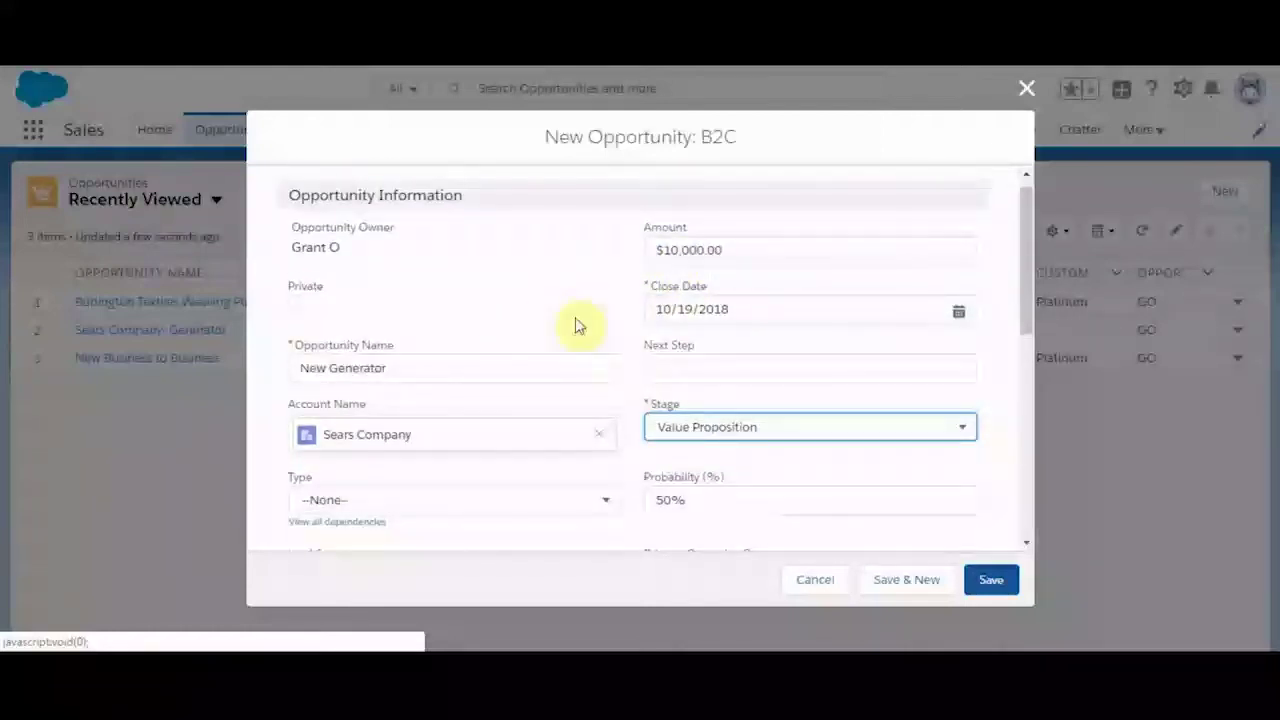
{"action": "scroll", "coordinate": [694, 252], "scroll_direction": "down", "scroll_amount": 3}
{"action": "scroll", "coordinate": [694, 255], "scroll_direction": "down", "scroll_amount": 1}
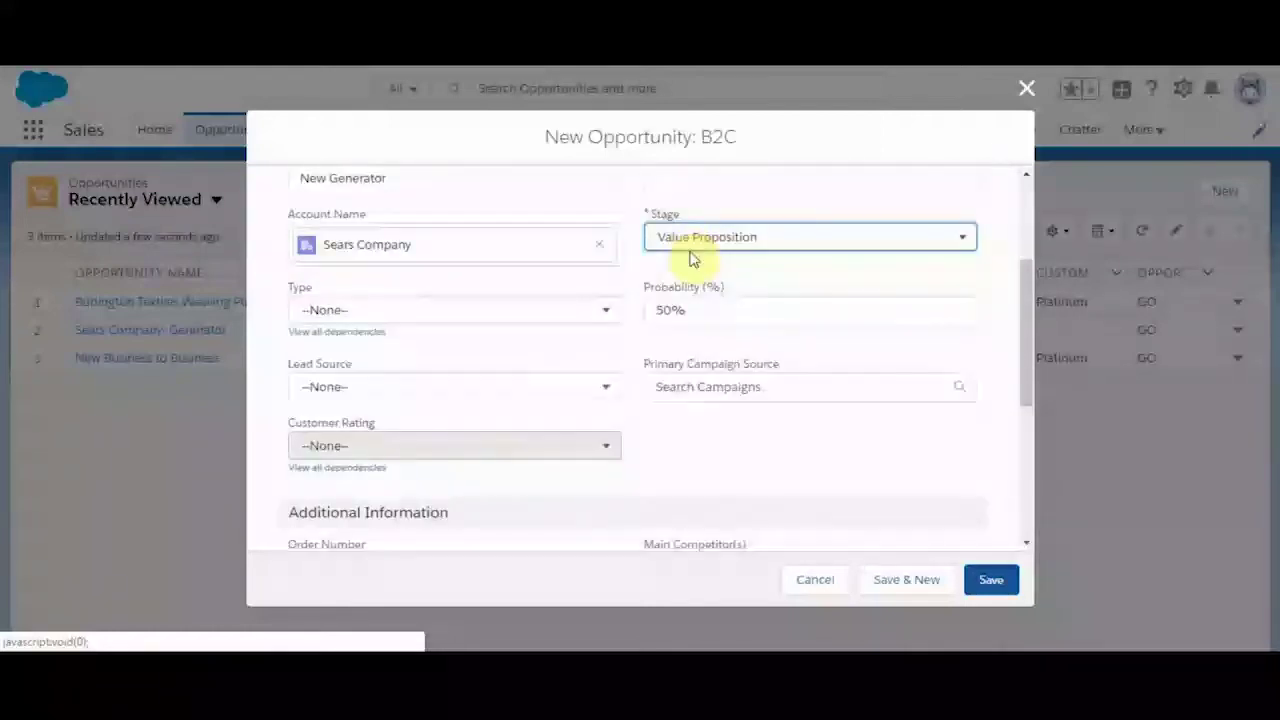
{"action": "scroll", "coordinate": [930, 511], "scroll_direction": "down", "scroll_amount": 4}
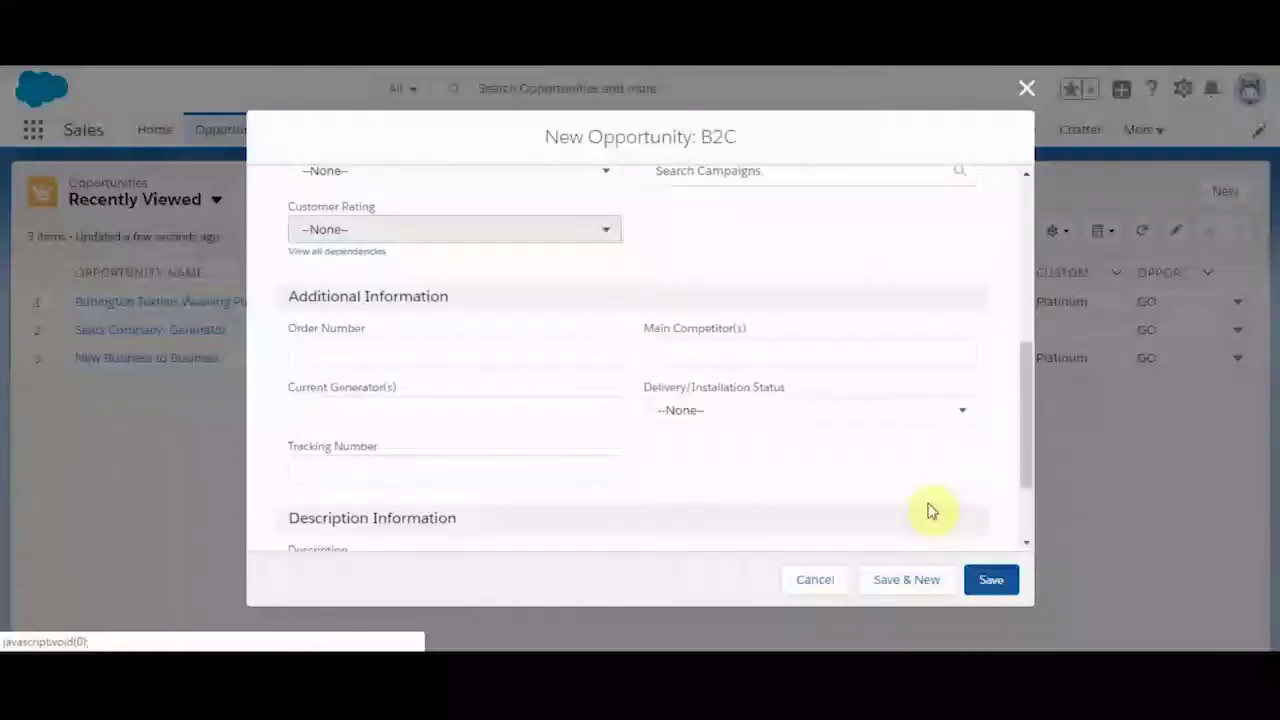
{"action": "left_click", "coordinate": [990, 580]}
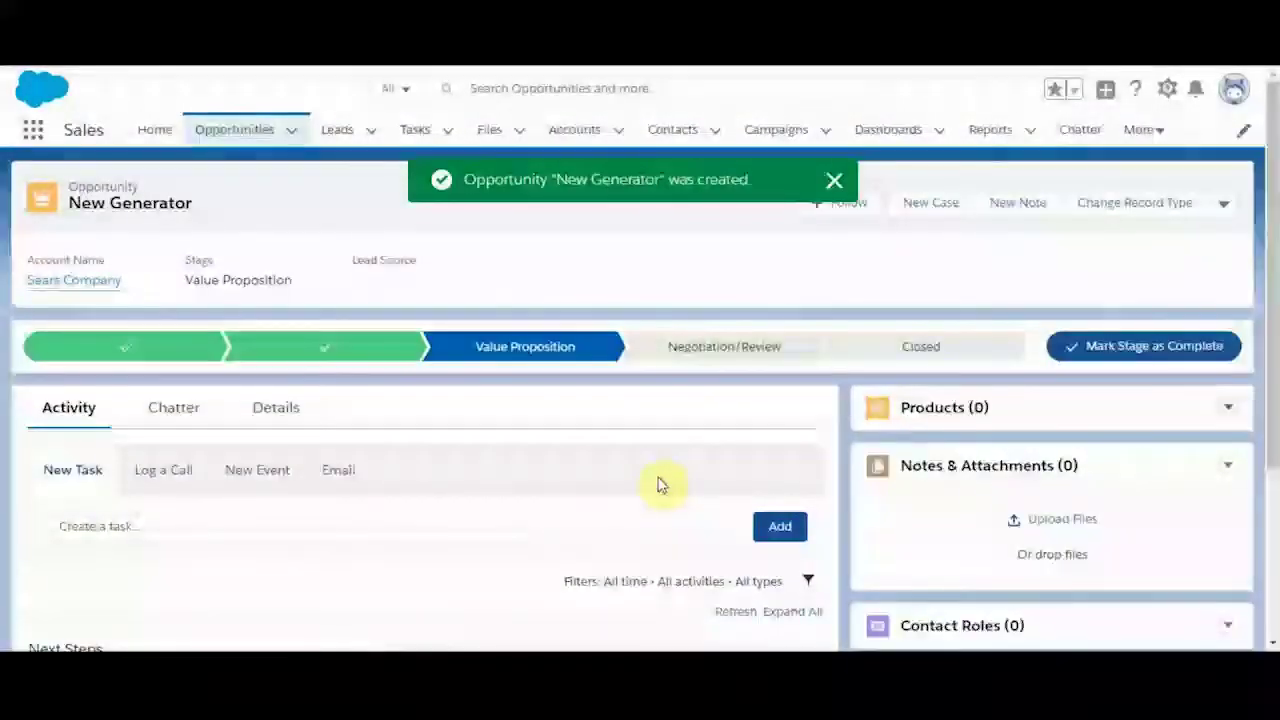
Examine the New Generator opportunity's details, comparing its amount, probability and expected revenue
{"action": "left_click", "coordinate": [271, 420]}
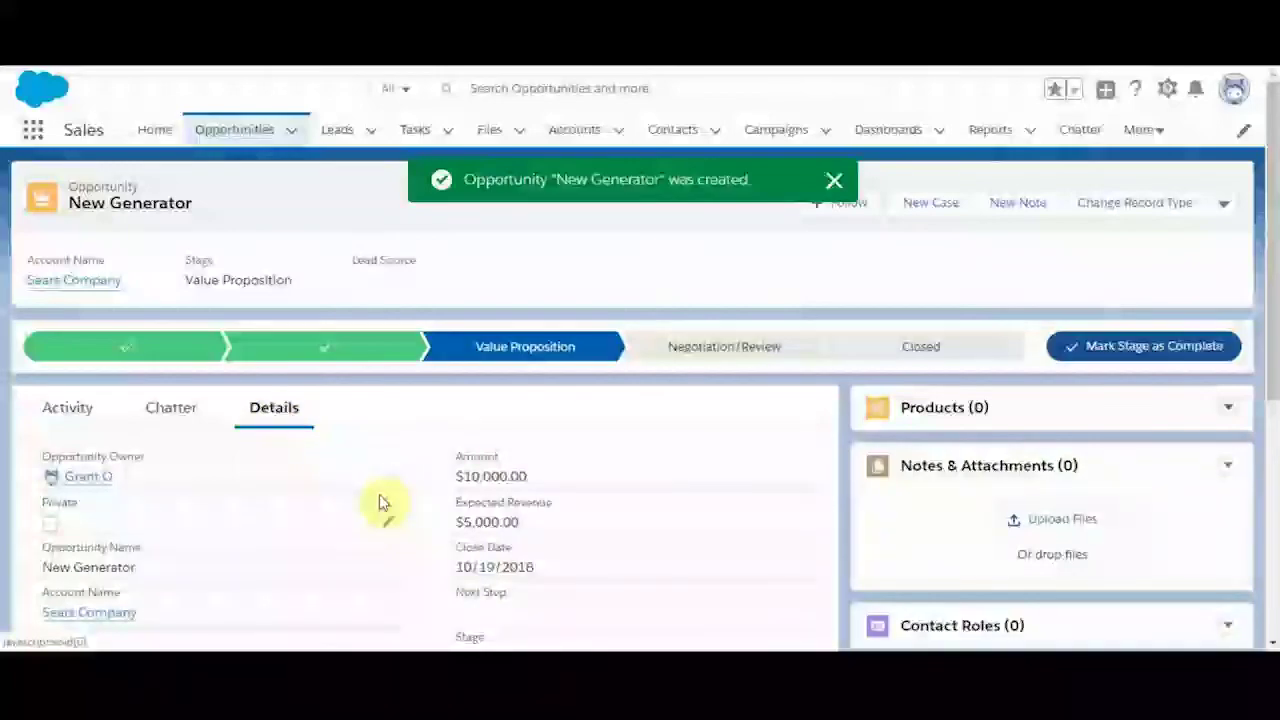
{"action": "scroll", "coordinate": [384, 500], "scroll_direction": "down", "scroll_amount": 2}
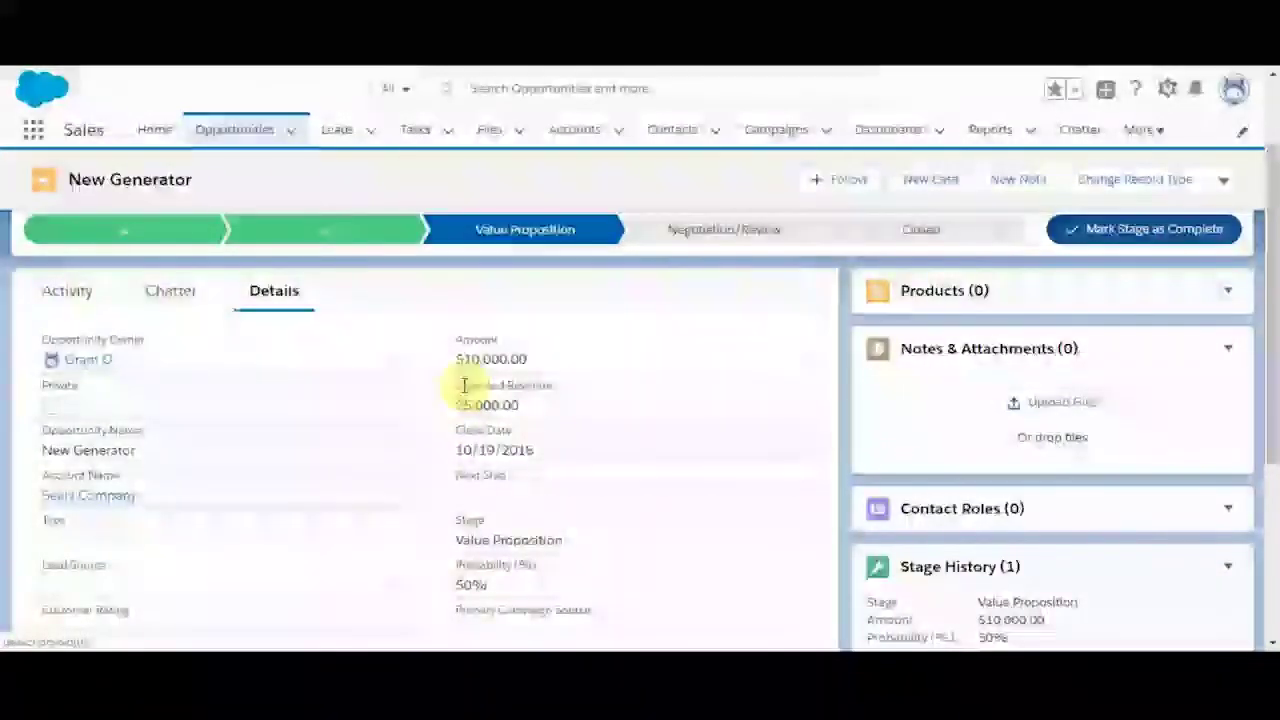
{"action": "left_click_drag", "start_coordinate": [456, 385], "coordinate": [533, 407]}
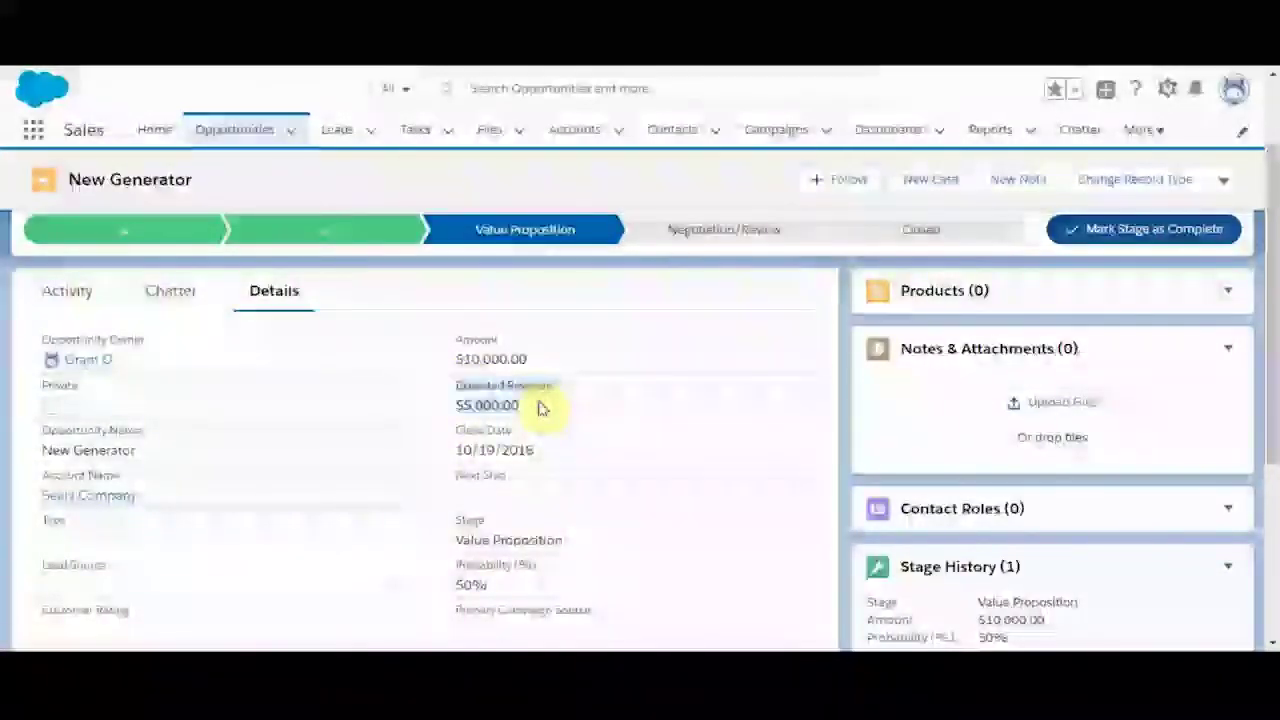
{"action": "left_click", "coordinate": [462, 397]}
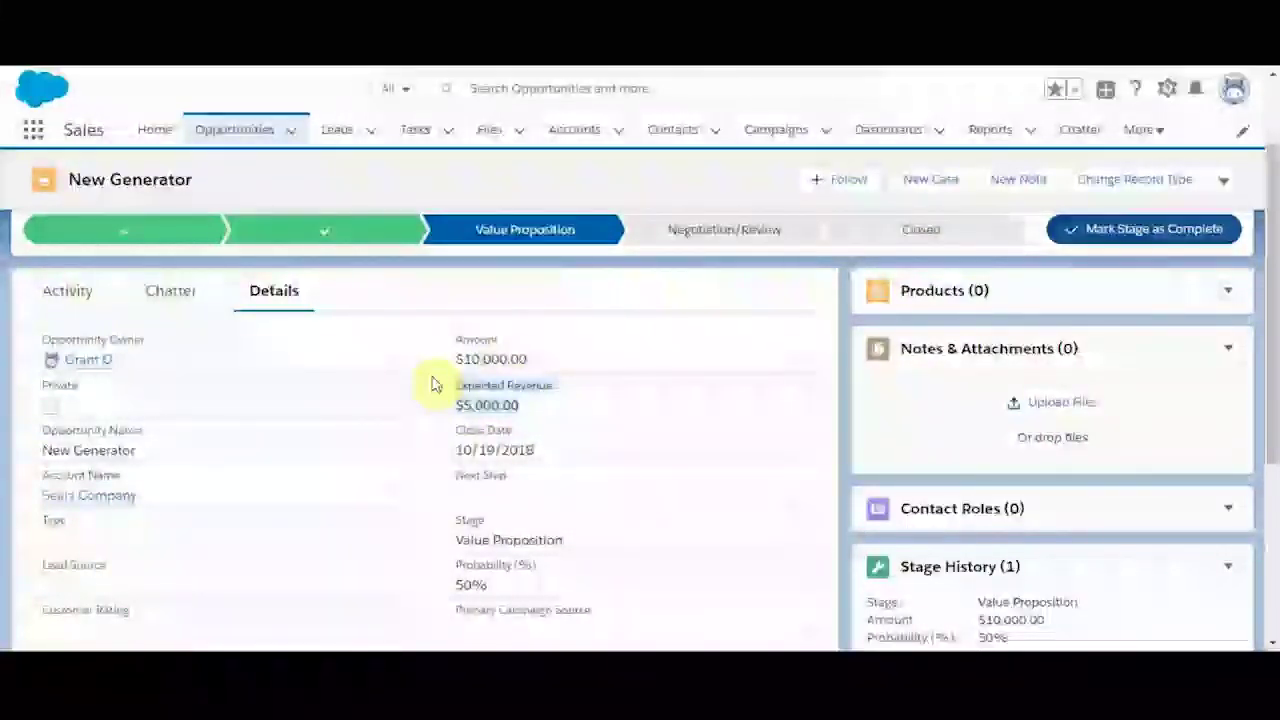
{"action": "left_click", "coordinate": [457, 341]}
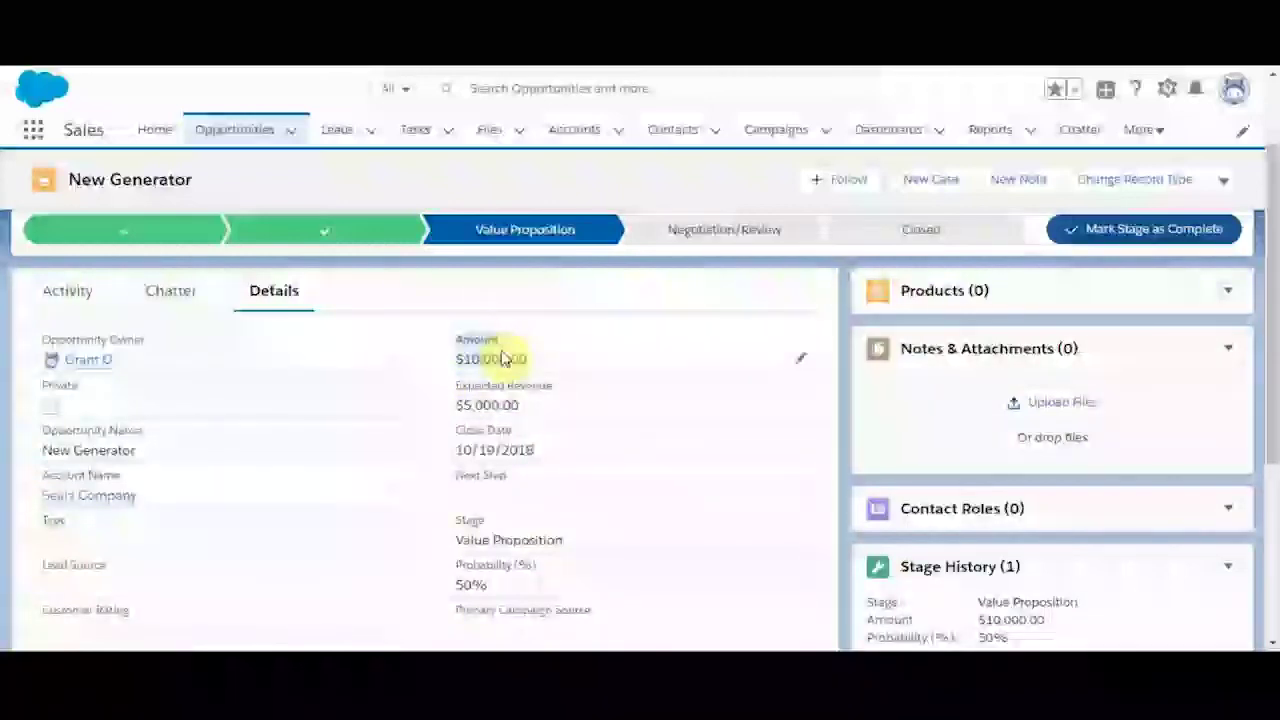
{"action": "scroll", "coordinate": [466, 405], "scroll_direction": "down", "scroll_amount": 1}
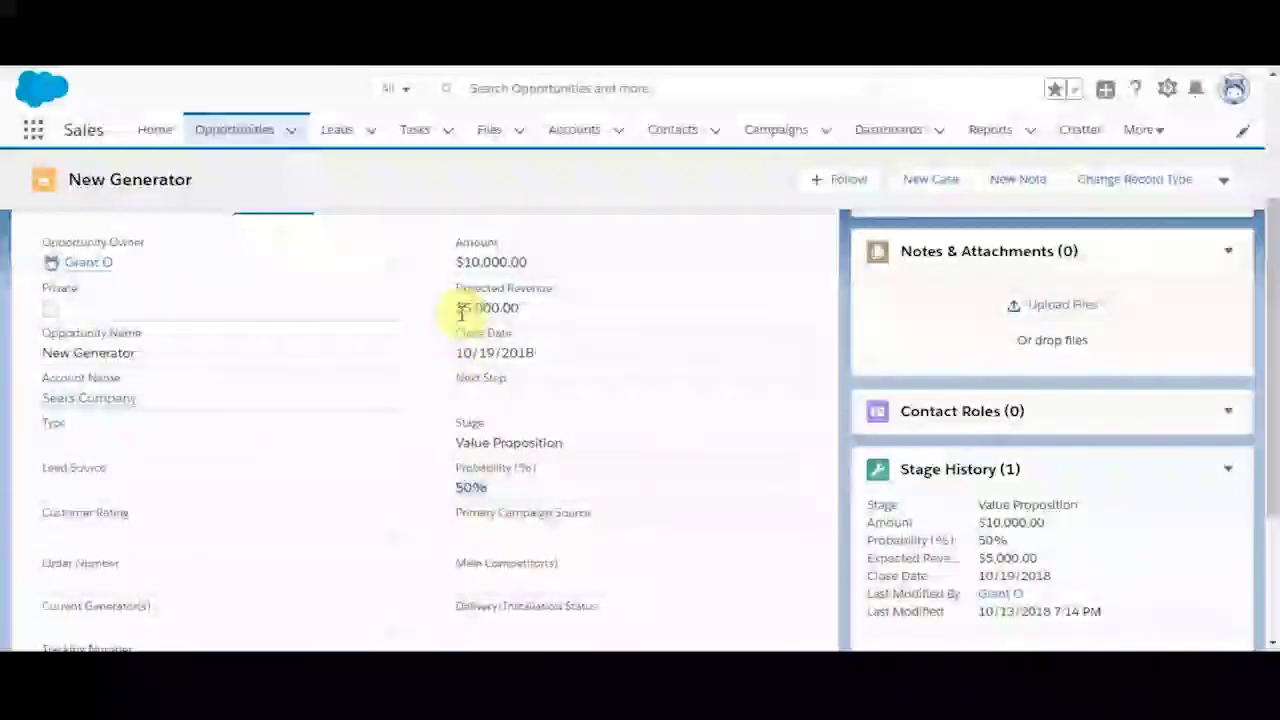
{"action": "double_click", "coordinate": [512, 307]}
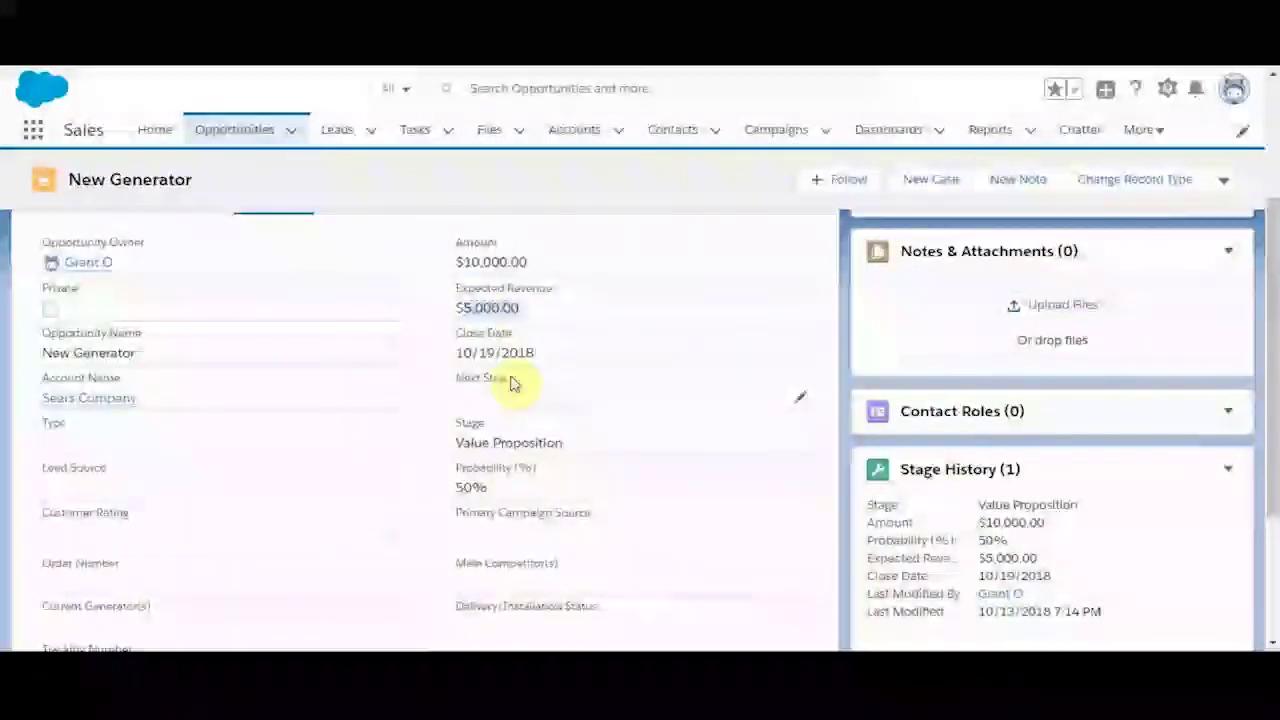
{"action": "scroll", "coordinate": [510, 383], "scroll_direction": "down", "scroll_amount": 2}
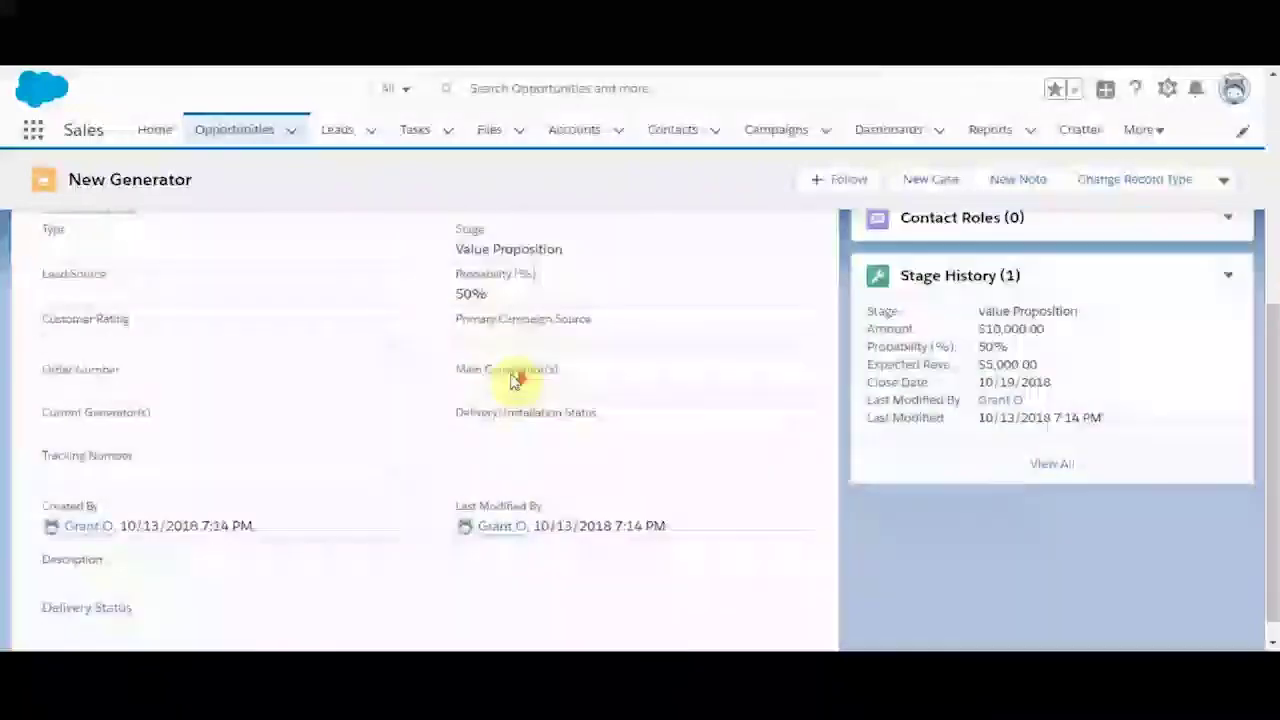
{"action": "scroll", "coordinate": [510, 383], "scroll_direction": "up", "scroll_amount": 5}
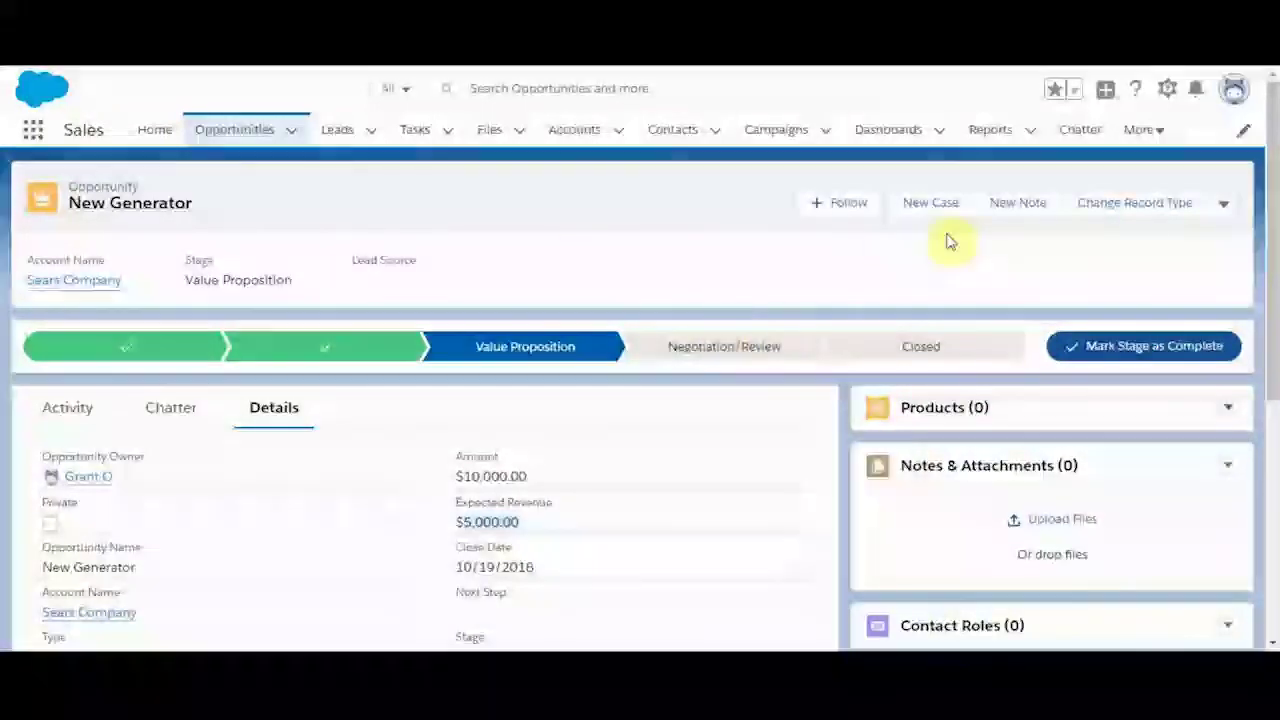
Search Setup for "sal" and open the Sales Processes page
{"action": "left_click", "coordinate": [1167, 89]}
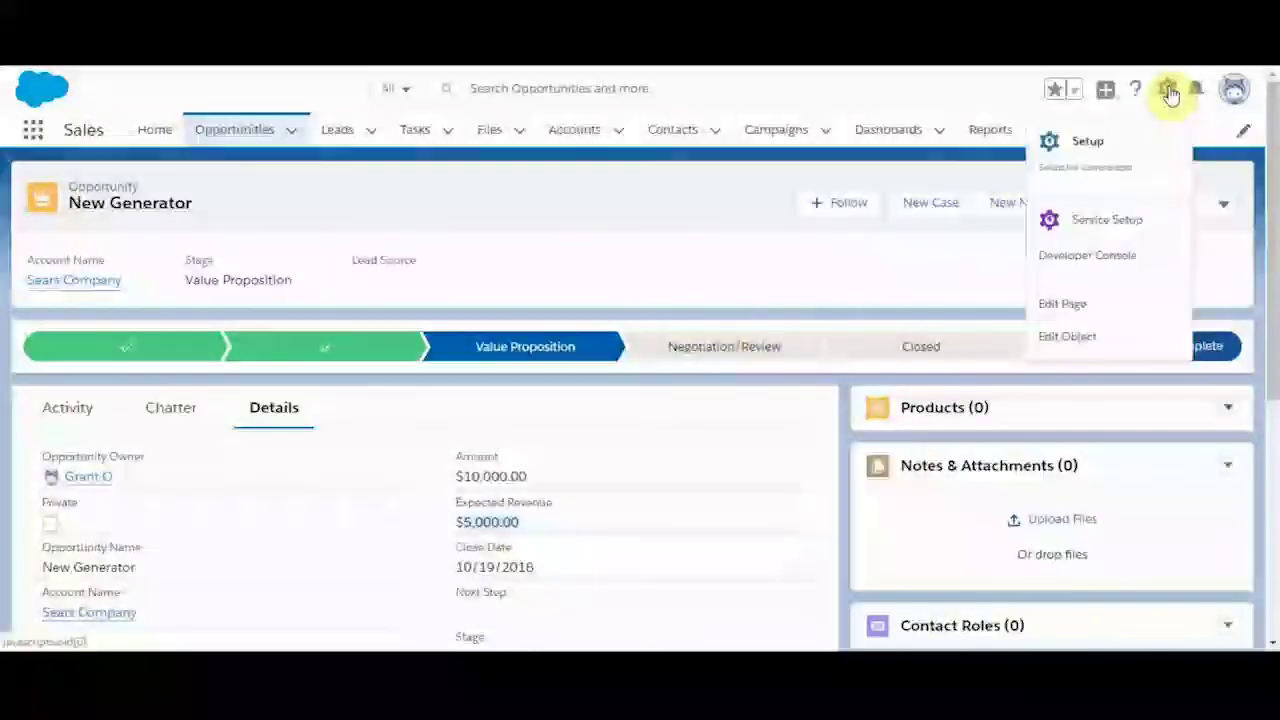
{"action": "left_click", "coordinate": [1086, 145]}
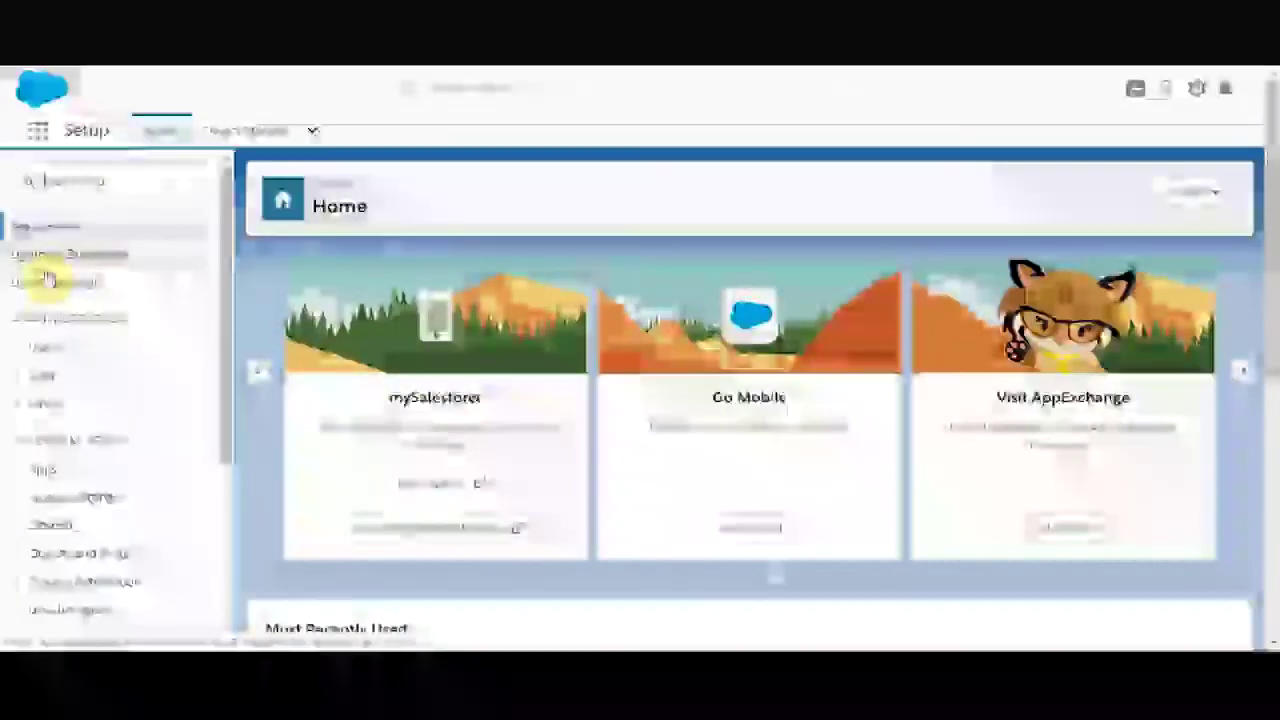
{"action": "left_click", "coordinate": [50, 182]}
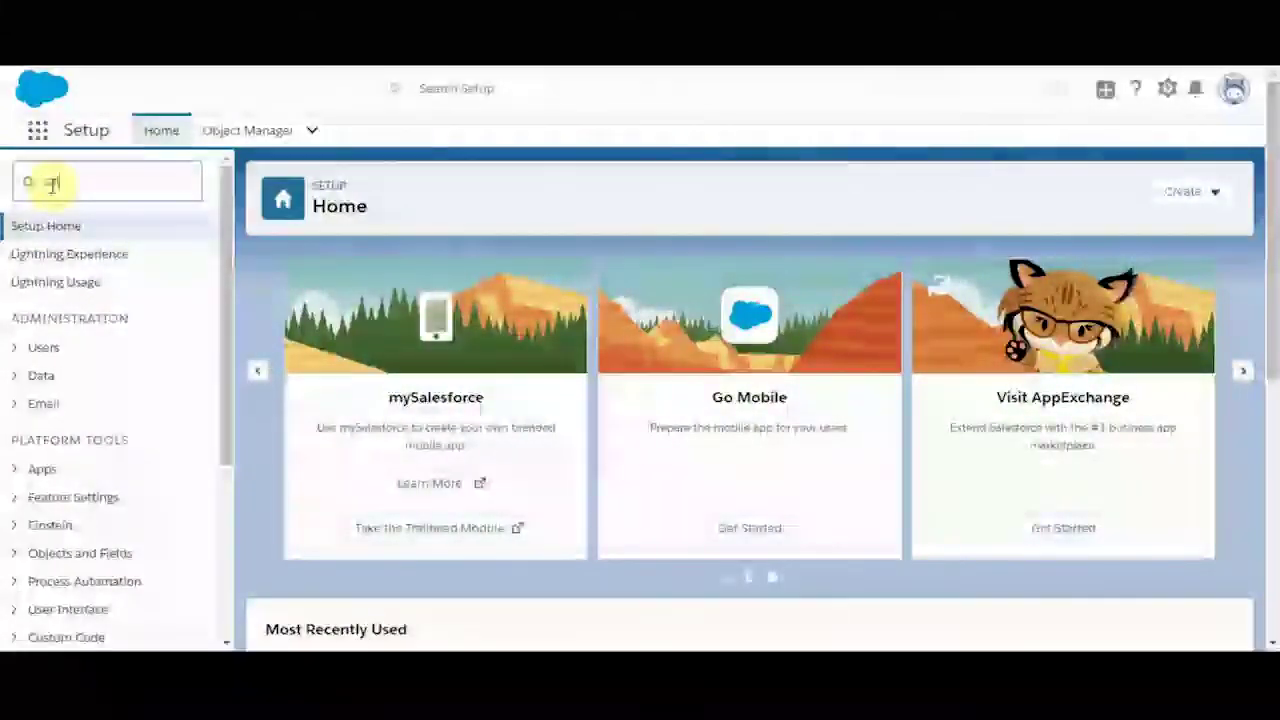
{"action": "type", "text": "sal"}
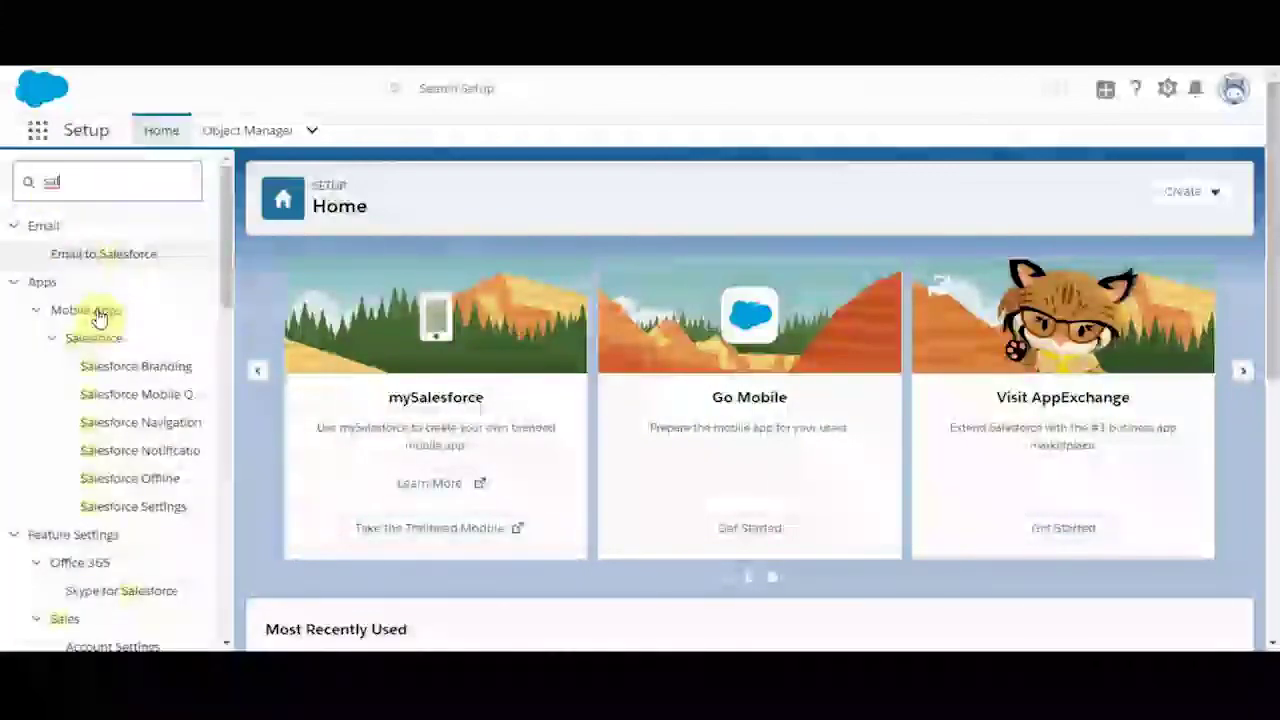
{"action": "scroll", "coordinate": [98, 318], "scroll_direction": "down", "scroll_amount": 4}
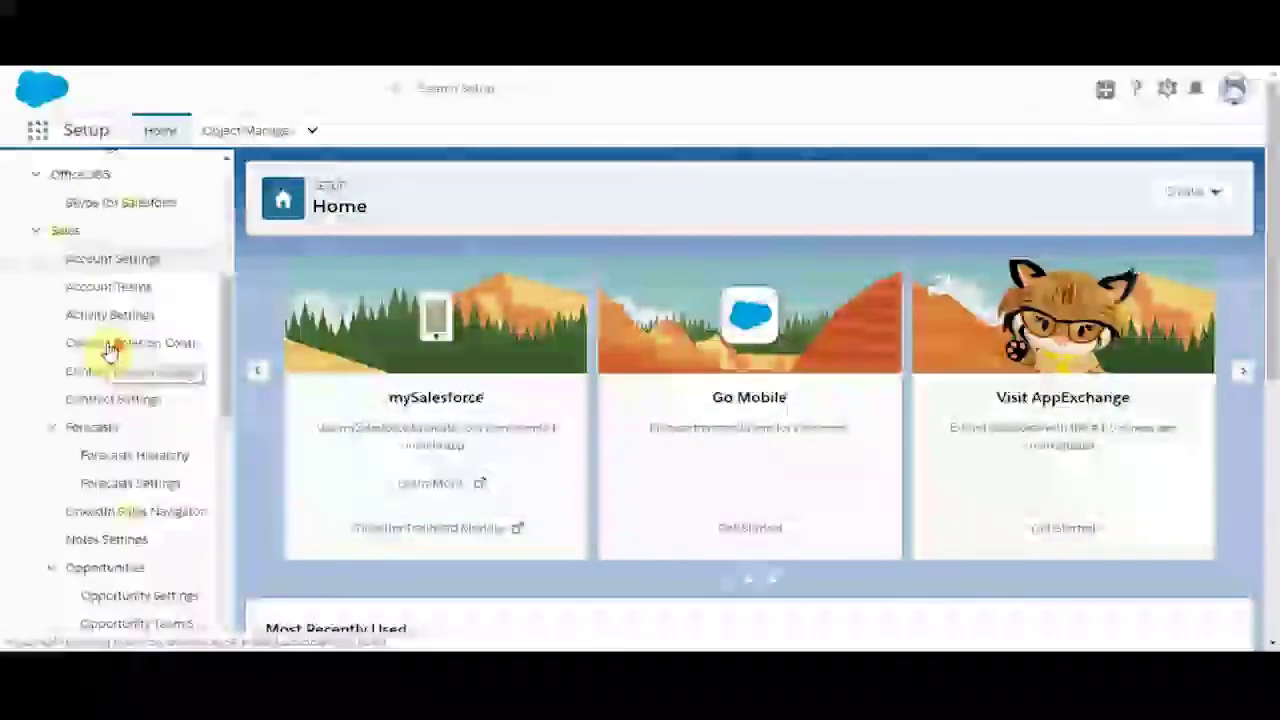
{"action": "scroll", "coordinate": [110, 350], "scroll_direction": "down", "scroll_amount": 3}
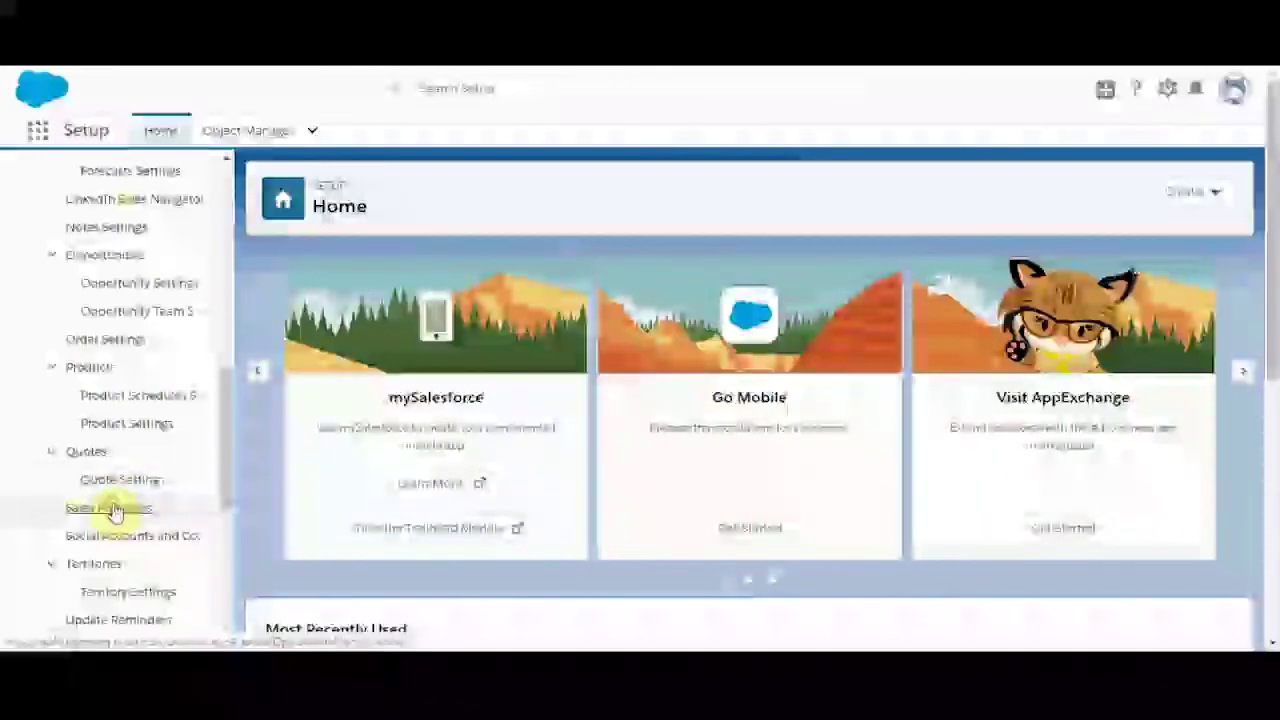
{"action": "left_click", "coordinate": [110, 508]}
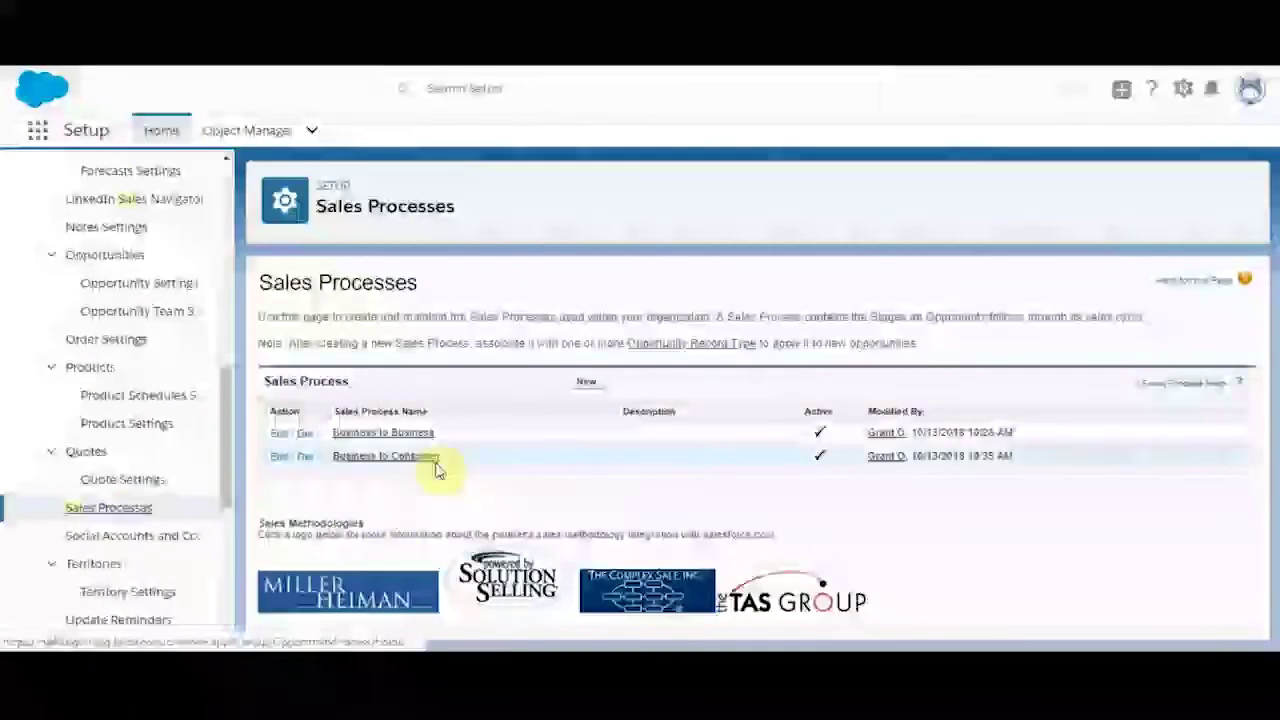
Create a new sales process named "Example" based on the Master process
{"action": "left_click", "coordinate": [590, 382]}
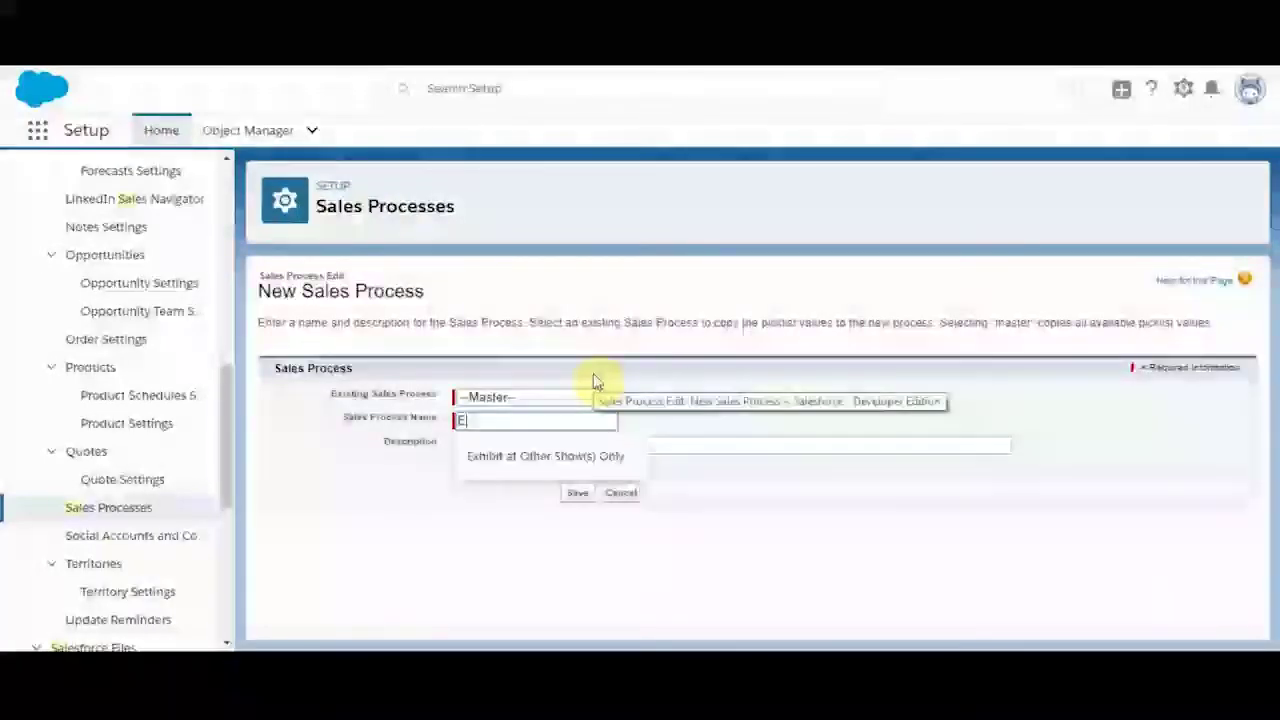
{"action": "type", "text": "Example"}
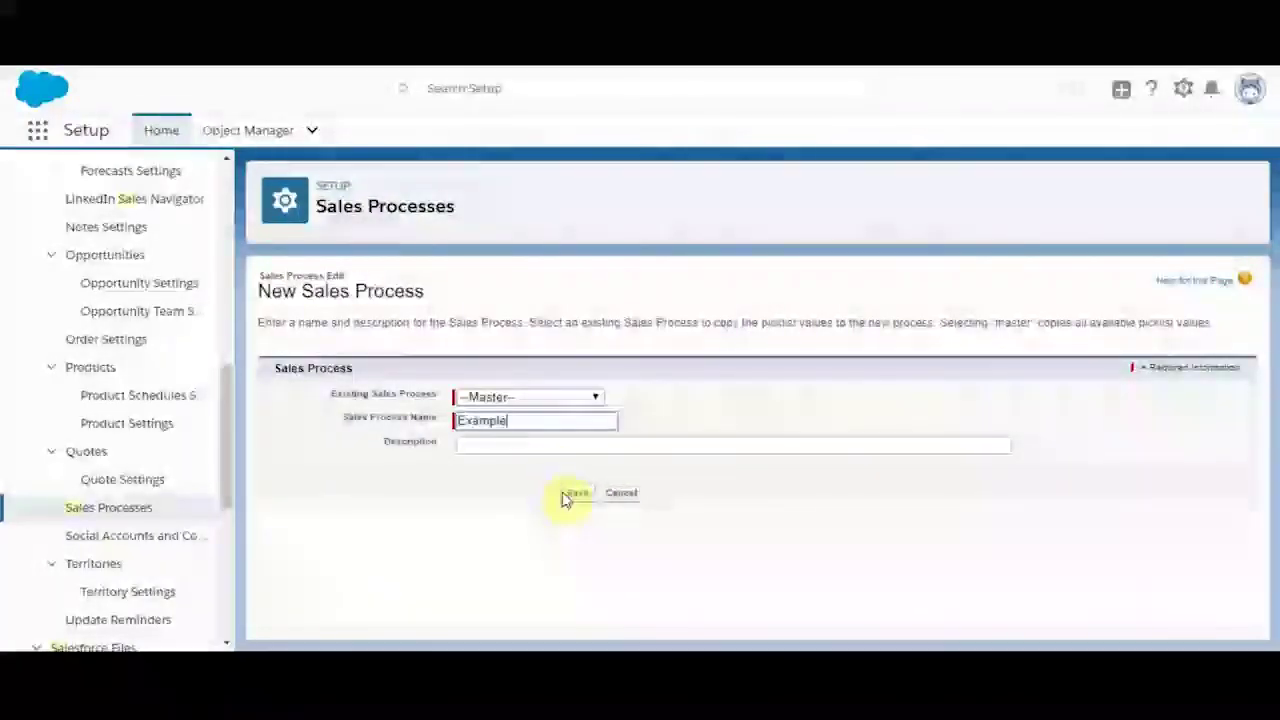
{"action": "left_click", "coordinate": [574, 493]}
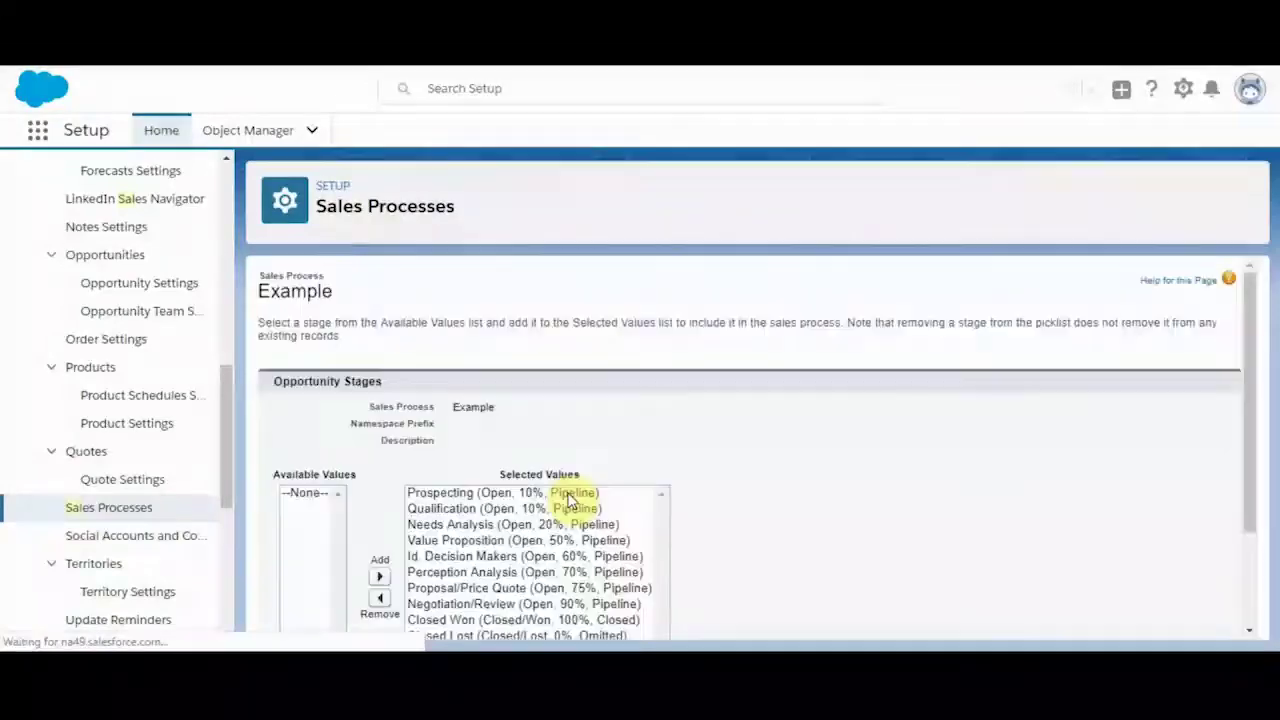
Examine the opportunity stages selected for the Example sales process, and leave the stage selection without saving
{"action": "scroll", "coordinate": [570, 500], "scroll_direction": "down", "scroll_amount": 2}
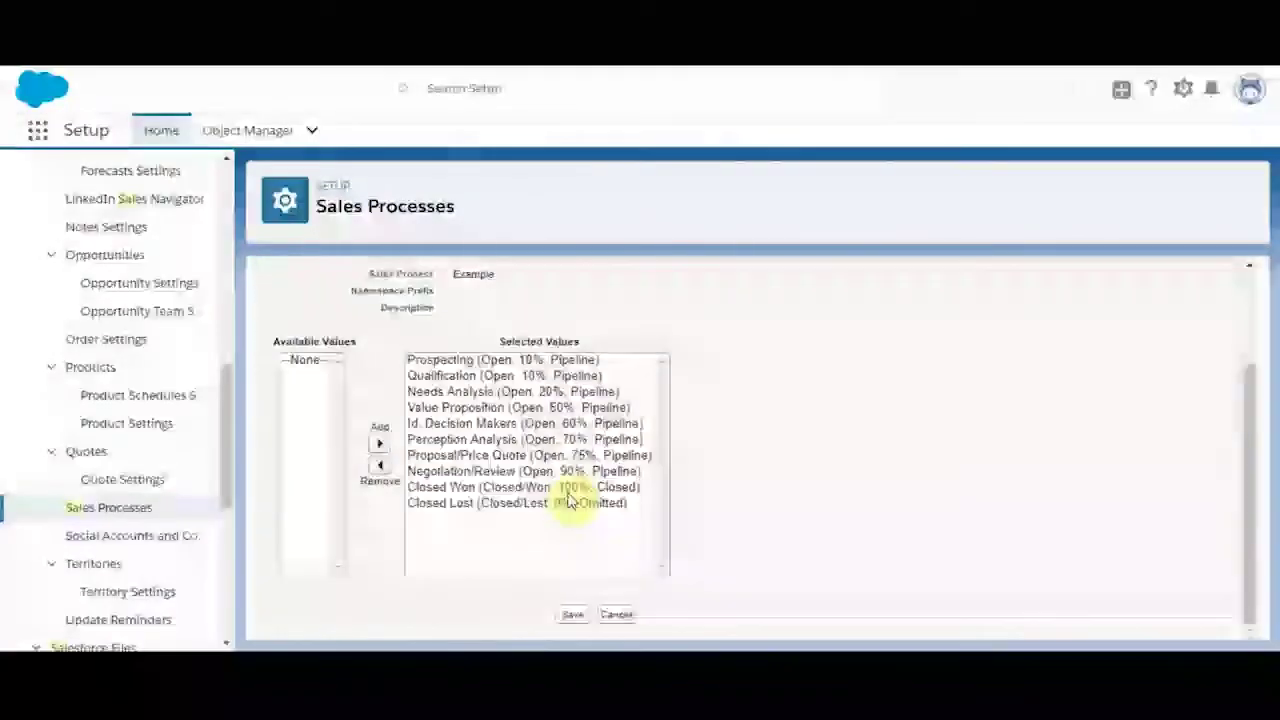
{"action": "left_click", "coordinate": [462, 391]}
{"action": "left_click", "coordinate": [480, 455]}
{"action": "left_click", "coordinate": [480, 487]}
{"action": "left_click", "coordinate": [452, 392]}
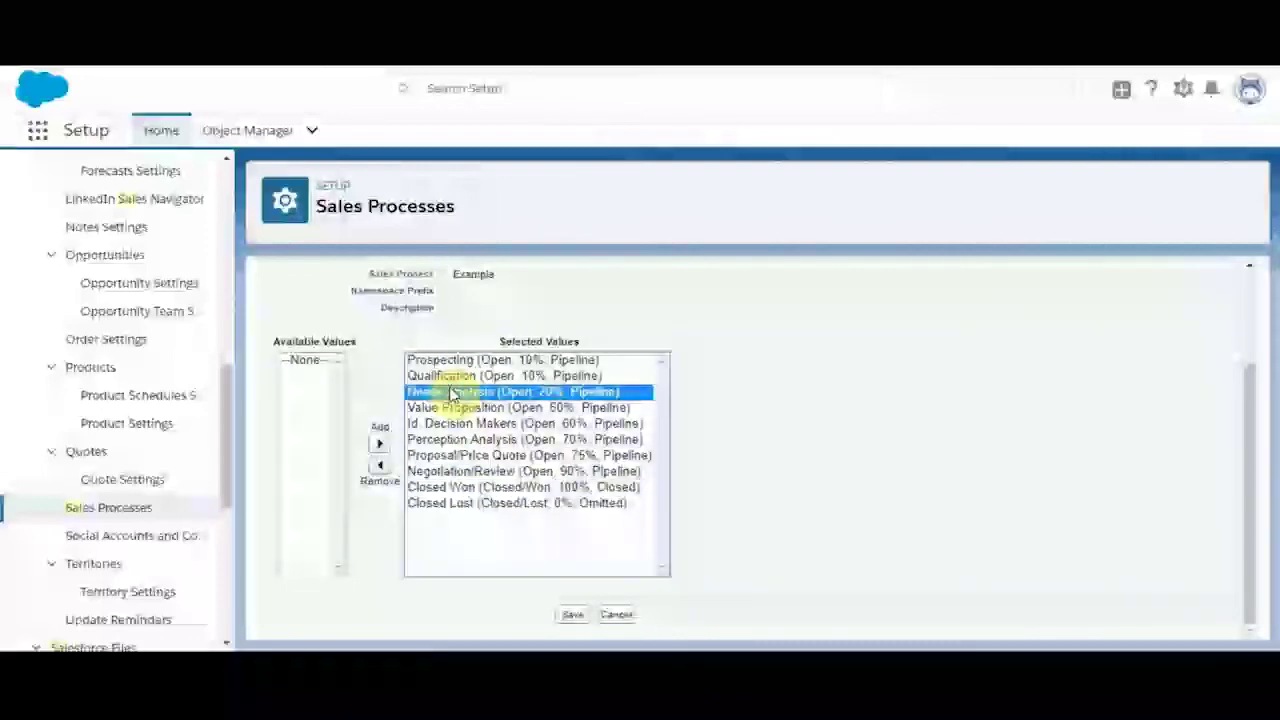
{"action": "left_click", "coordinate": [620, 613]}
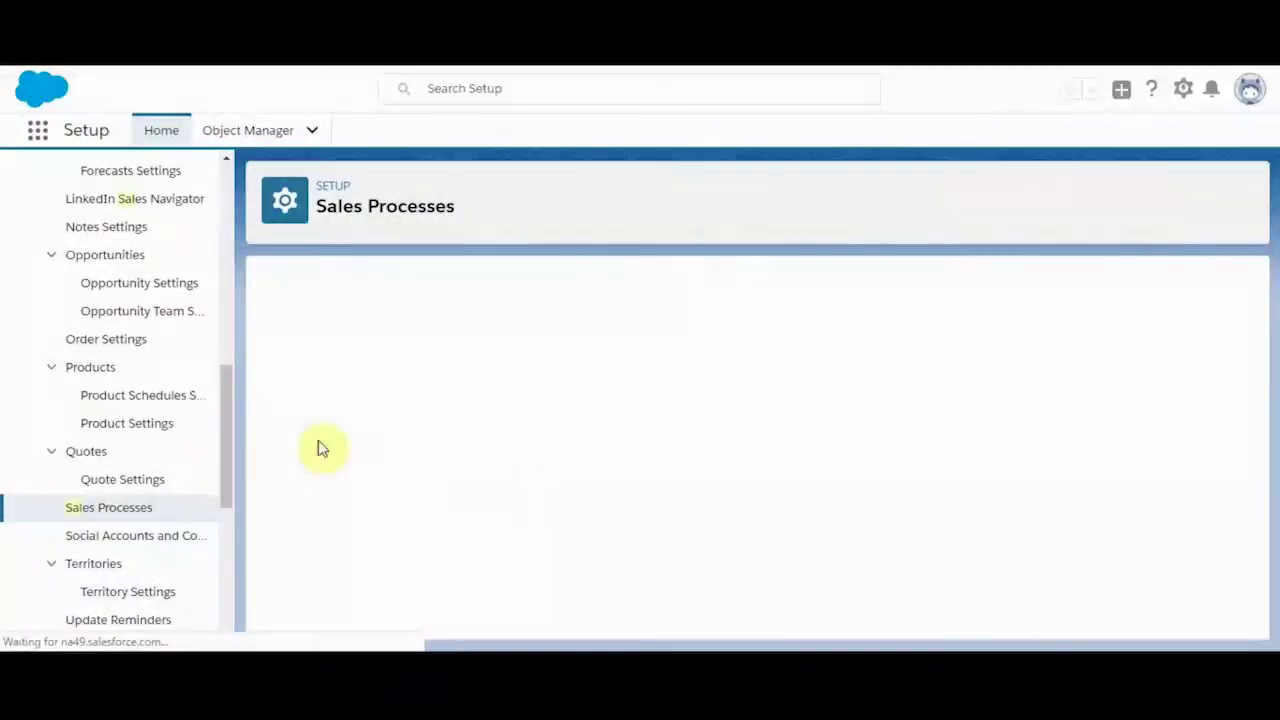
Open the Opportunity object's setup in Object Manager
{"action": "scroll", "coordinate": [166, 461], "scroll_direction": "up", "scroll_amount": 8}
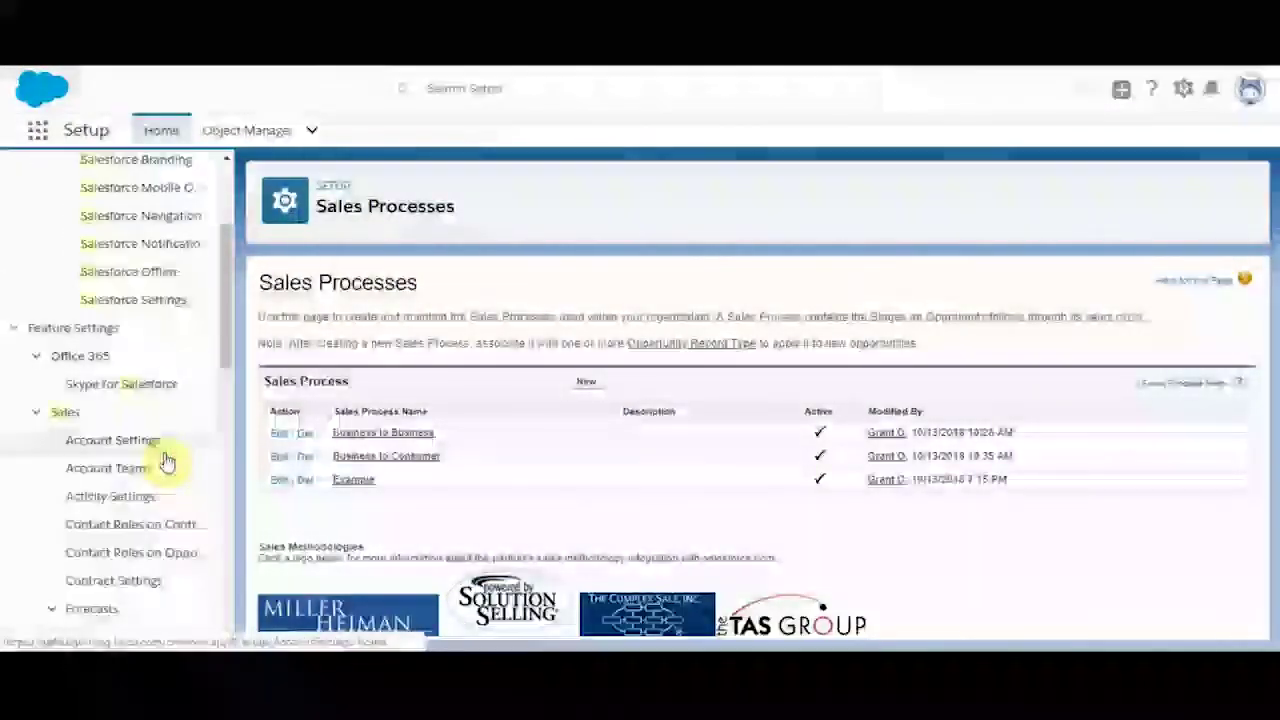
{"action": "scroll", "coordinate": [166, 461], "scroll_direction": "up", "scroll_amount": 3}
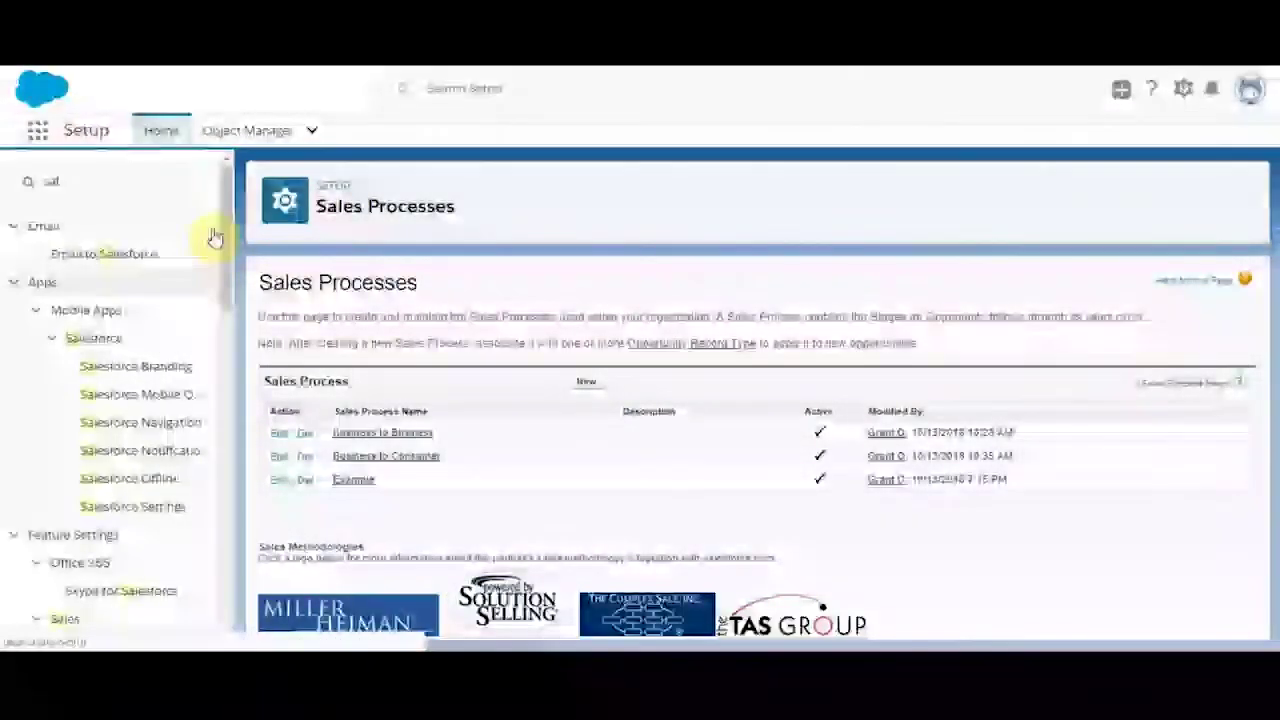
{"action": "left_click", "coordinate": [228, 136]}
{"action": "scroll", "coordinate": [160, 403], "scroll_direction": "down", "scroll_amount": 4}
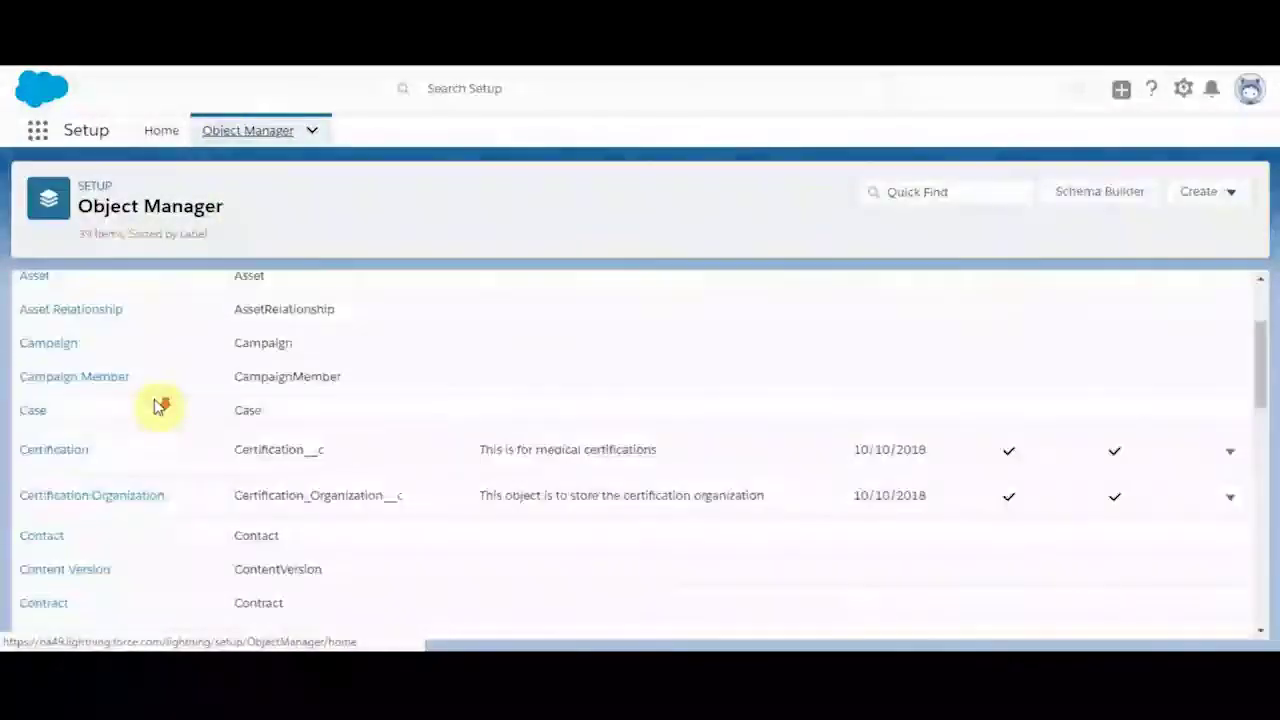
{"action": "scroll", "coordinate": [160, 403], "scroll_direction": "down", "scroll_amount": 5}
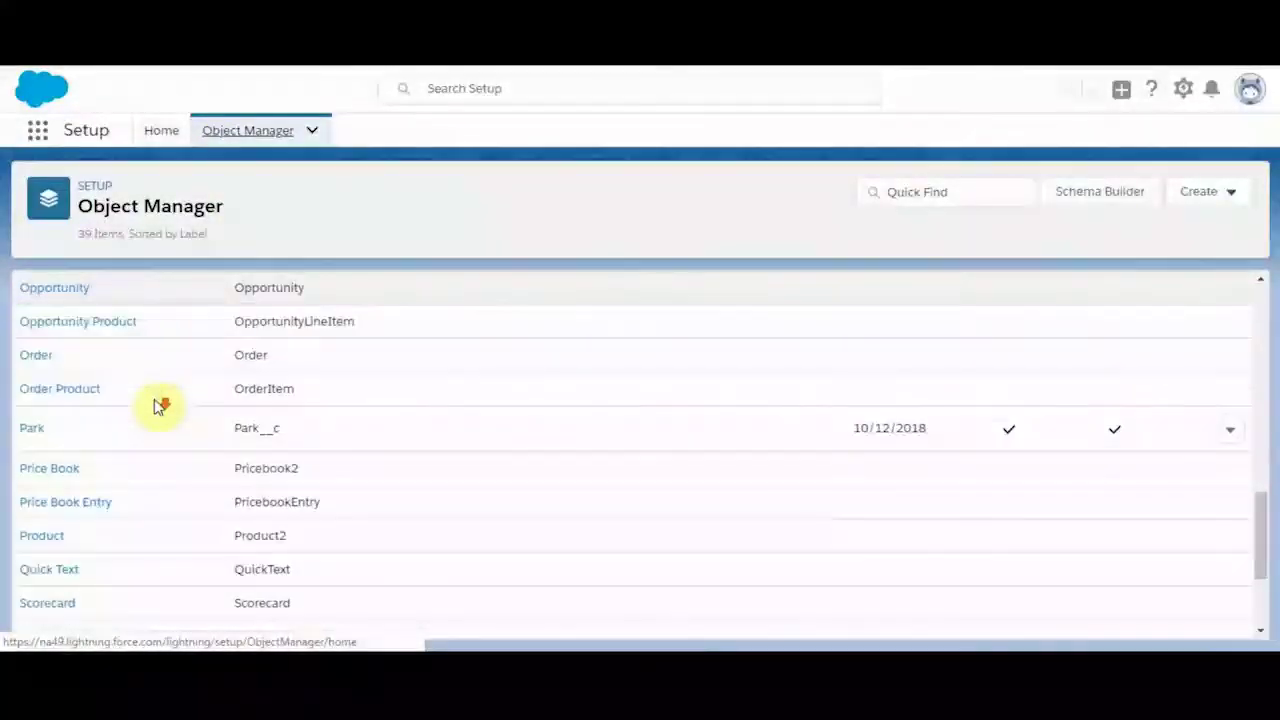
{"action": "scroll", "coordinate": [80, 448], "scroll_direction": "up", "scroll_amount": 1}
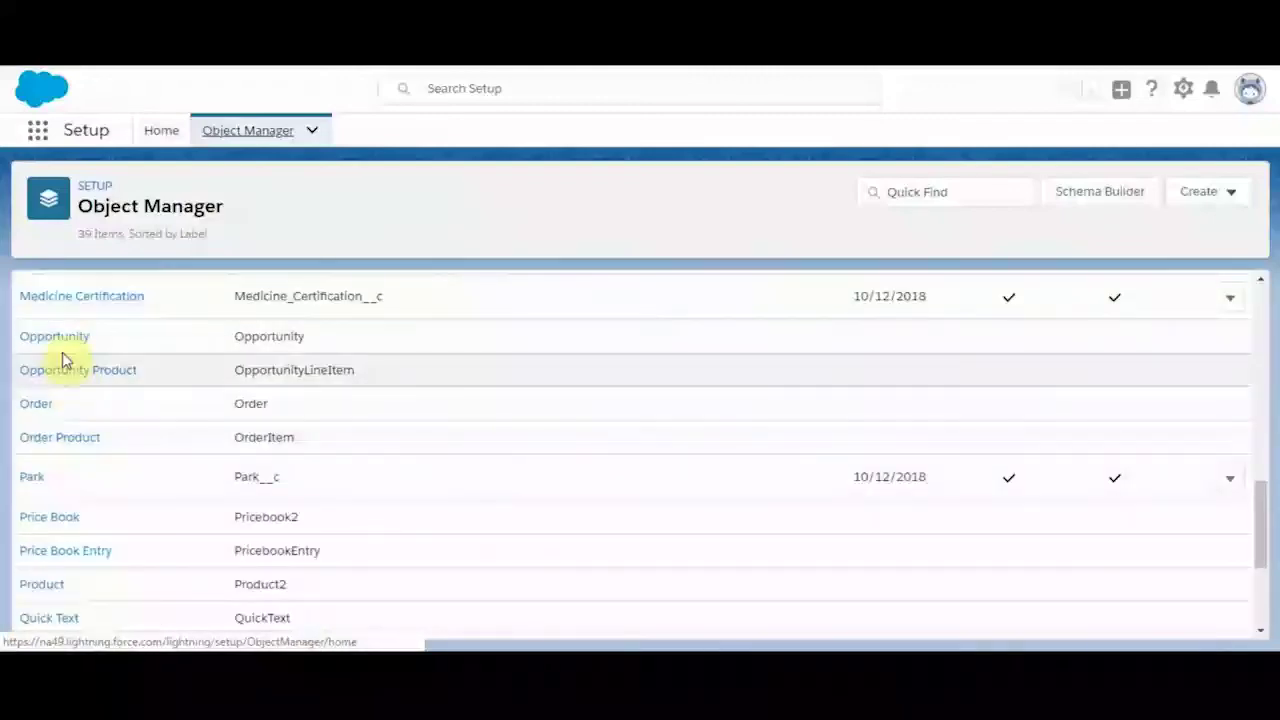
{"action": "left_click", "coordinate": [56, 340]}
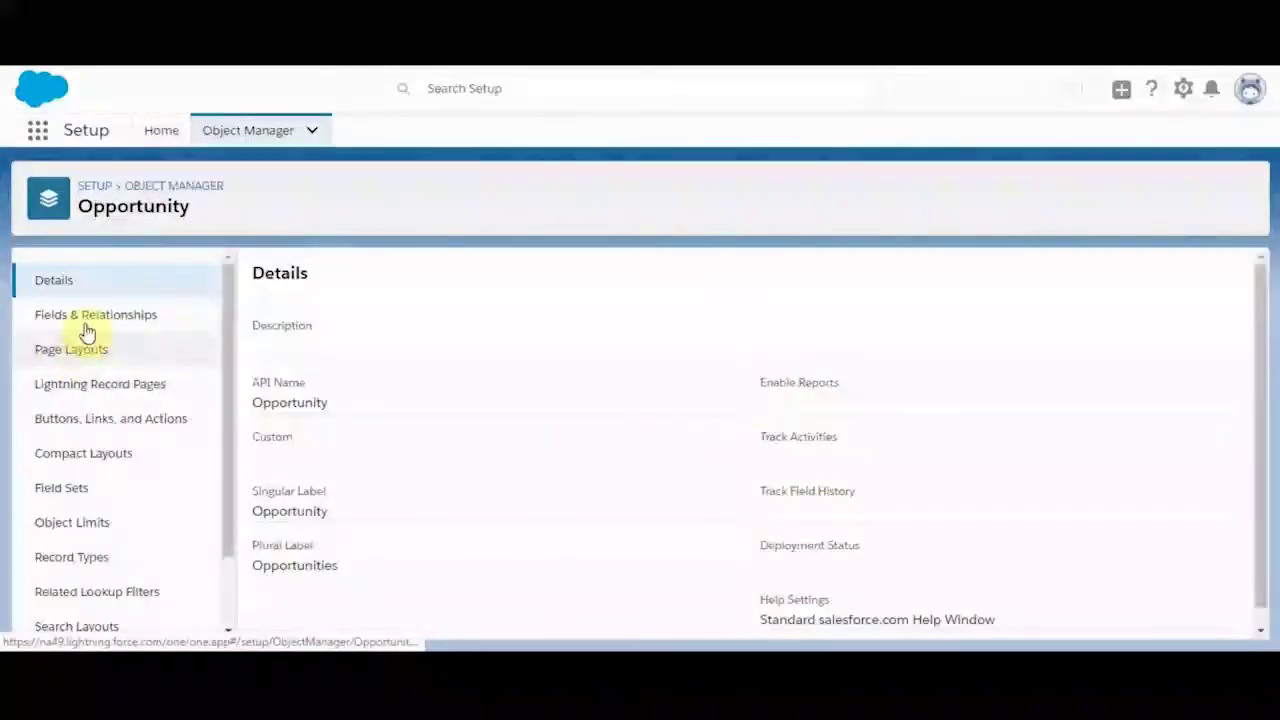
Open the Stage picklist field among the Opportunity object's fields and relationships
{"action": "left_click", "coordinate": [86, 313]}
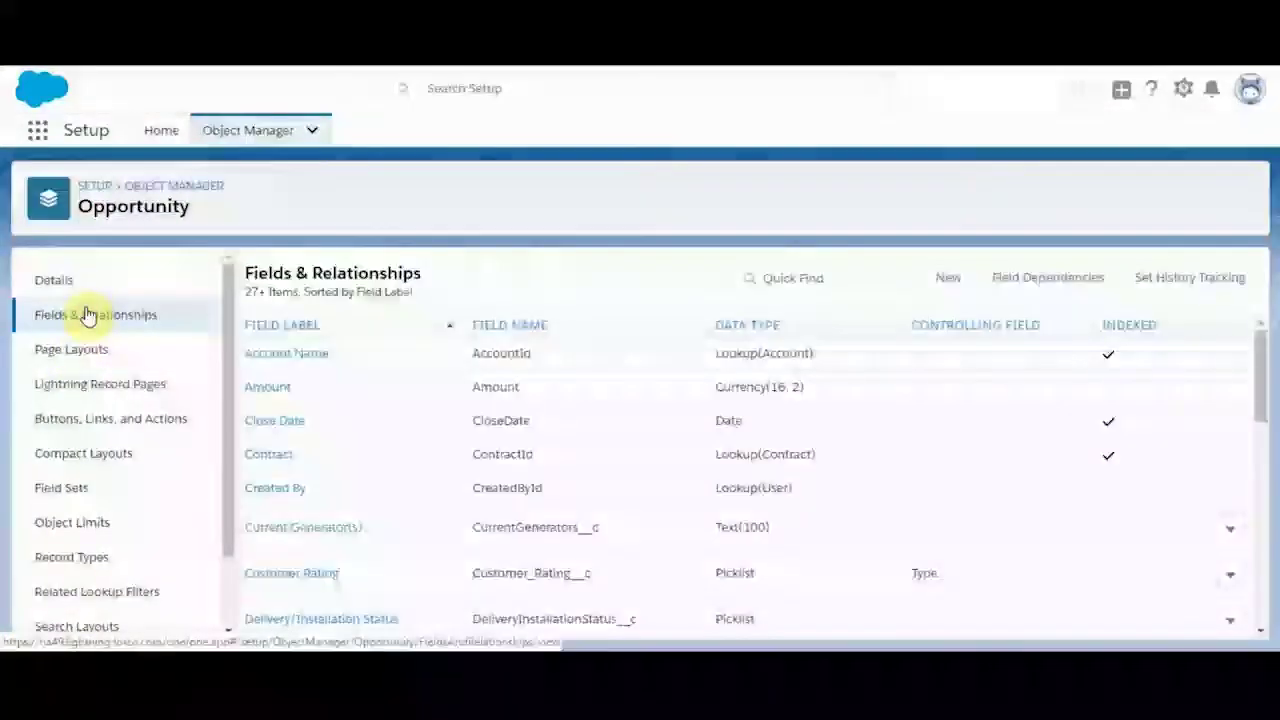
{"action": "scroll", "coordinate": [362, 472], "scroll_direction": "down", "scroll_amount": 5}
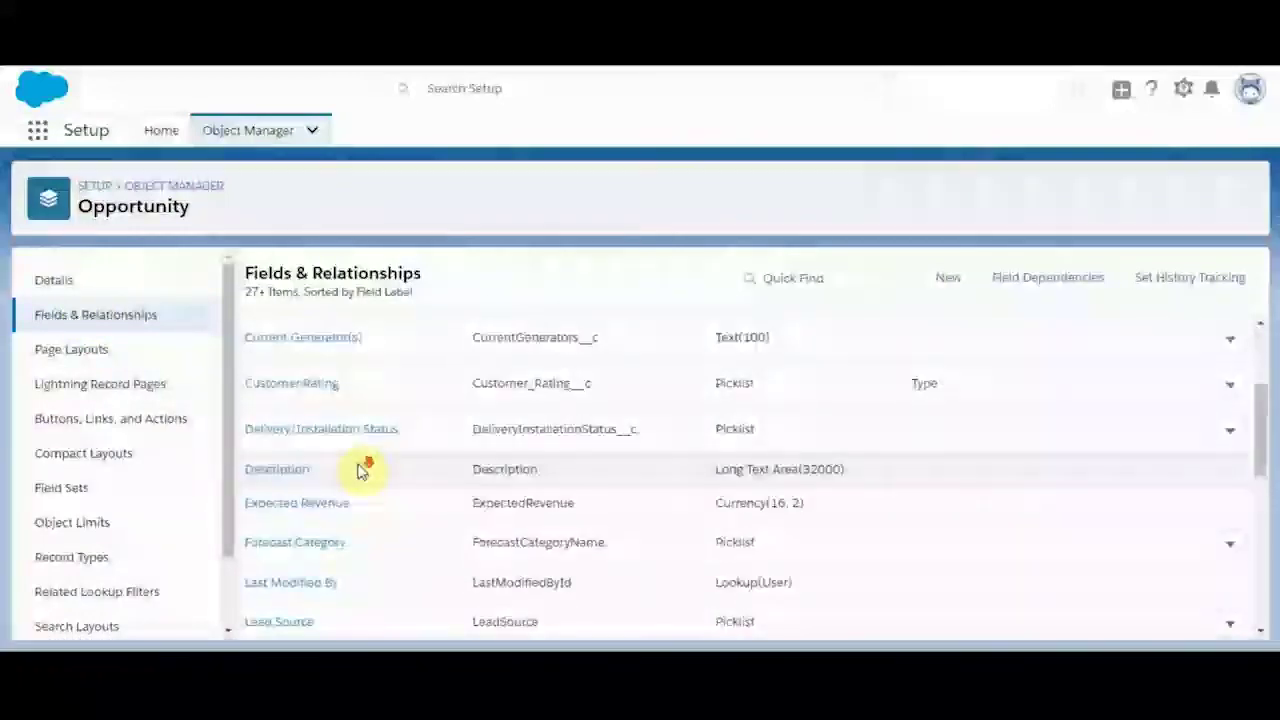
{"action": "scroll", "coordinate": [362, 472], "scroll_direction": "down", "scroll_amount": 5}
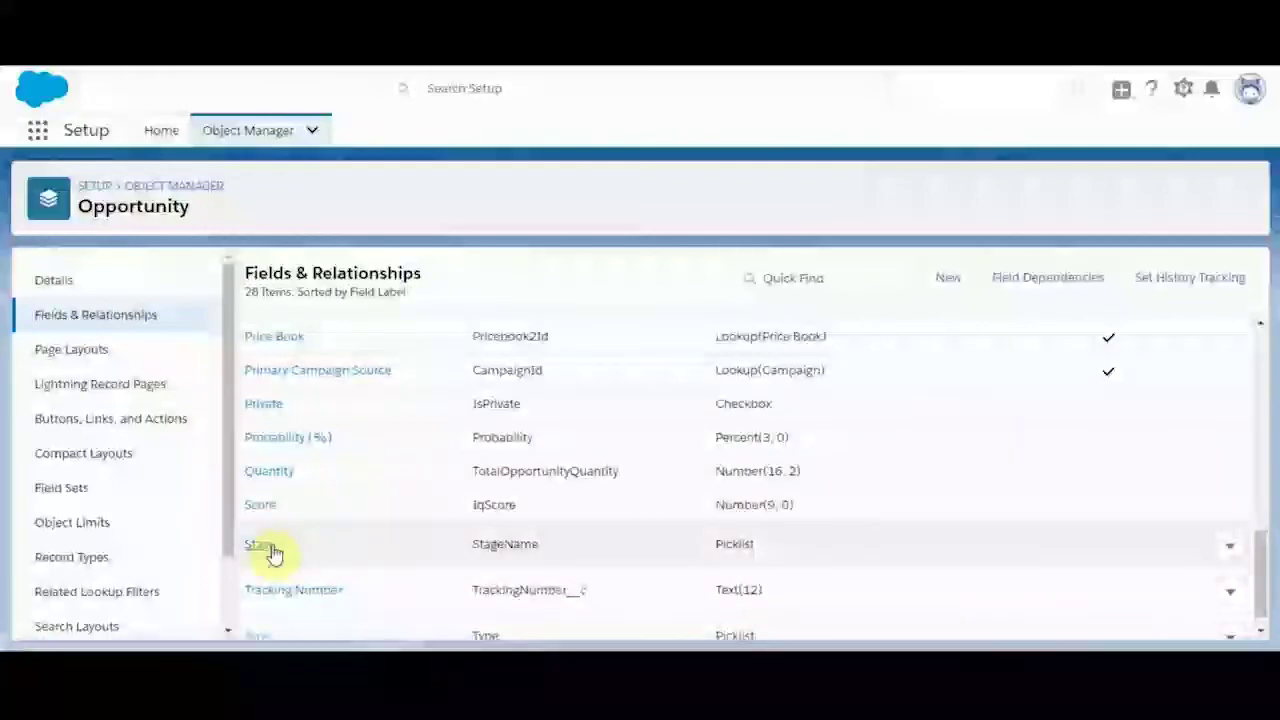
{"action": "left_click", "coordinate": [270, 550]}
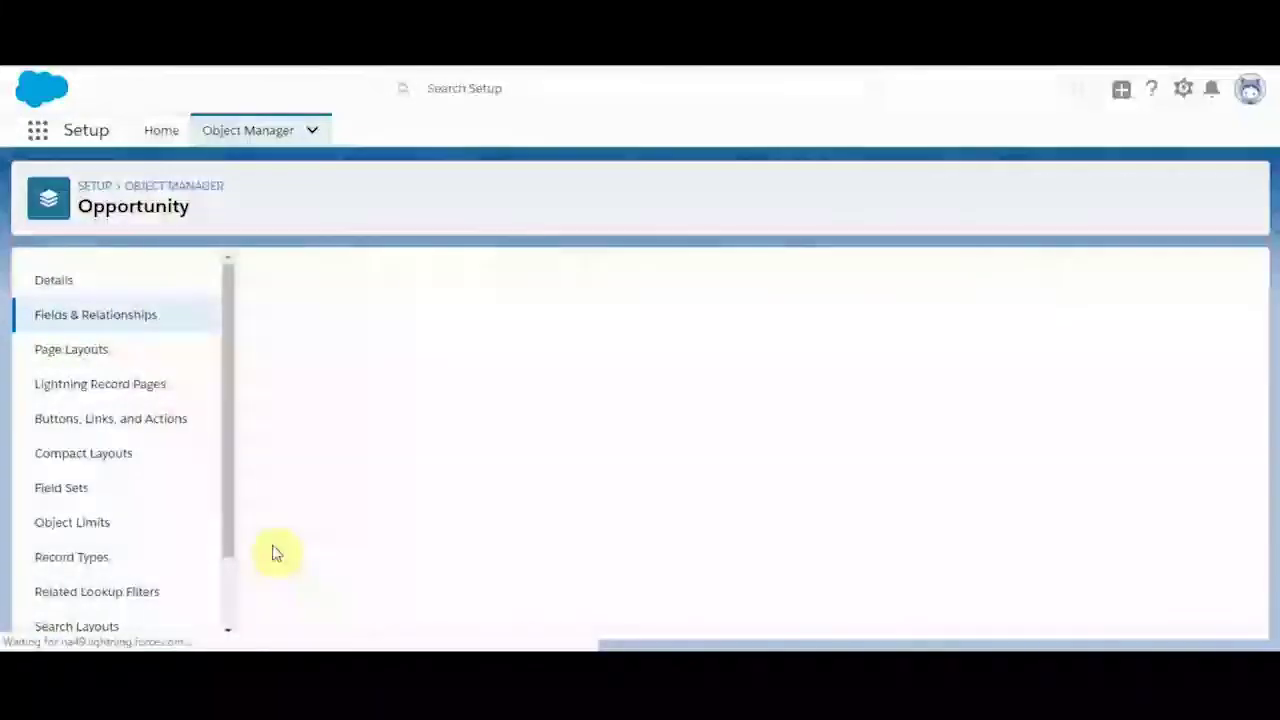
Deactivate the Prospecting value in the opportunity stages picklist and accept the confirmation
{"action": "scroll", "coordinate": [415, 548], "scroll_direction": "down", "scroll_amount": 3}
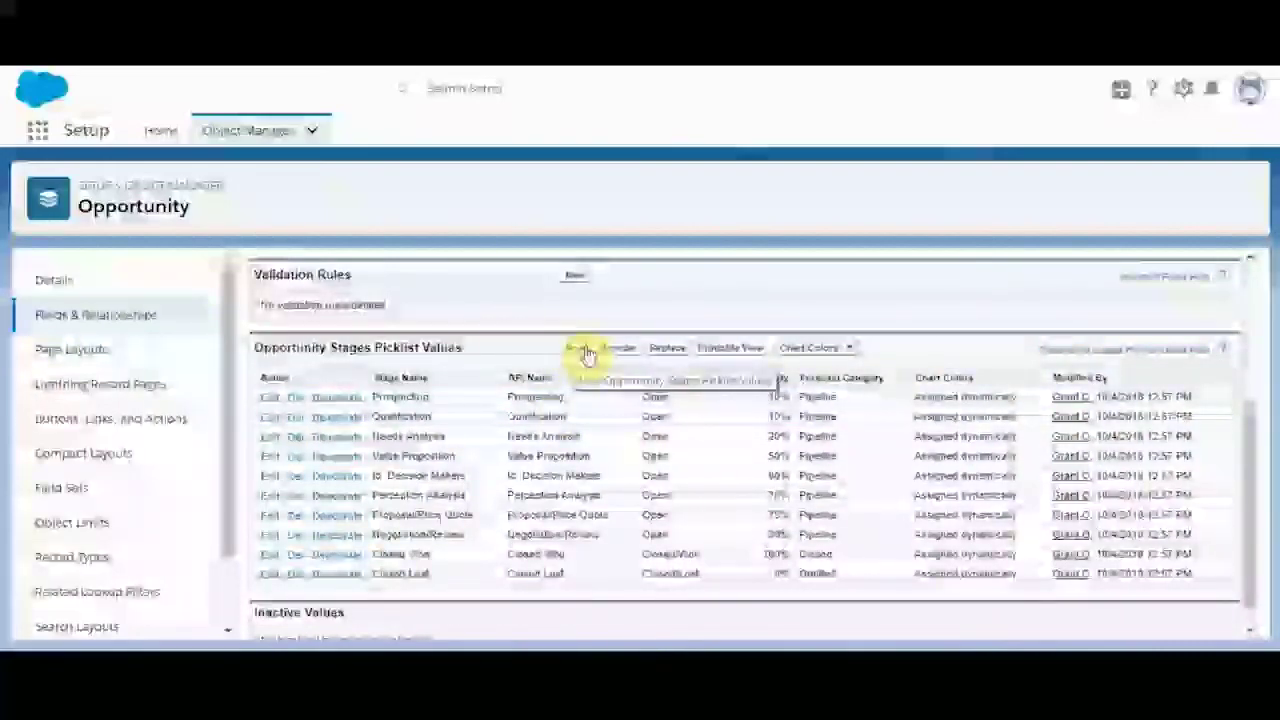
{"action": "scroll", "coordinate": [378, 520], "scroll_direction": "down", "scroll_amount": 1}
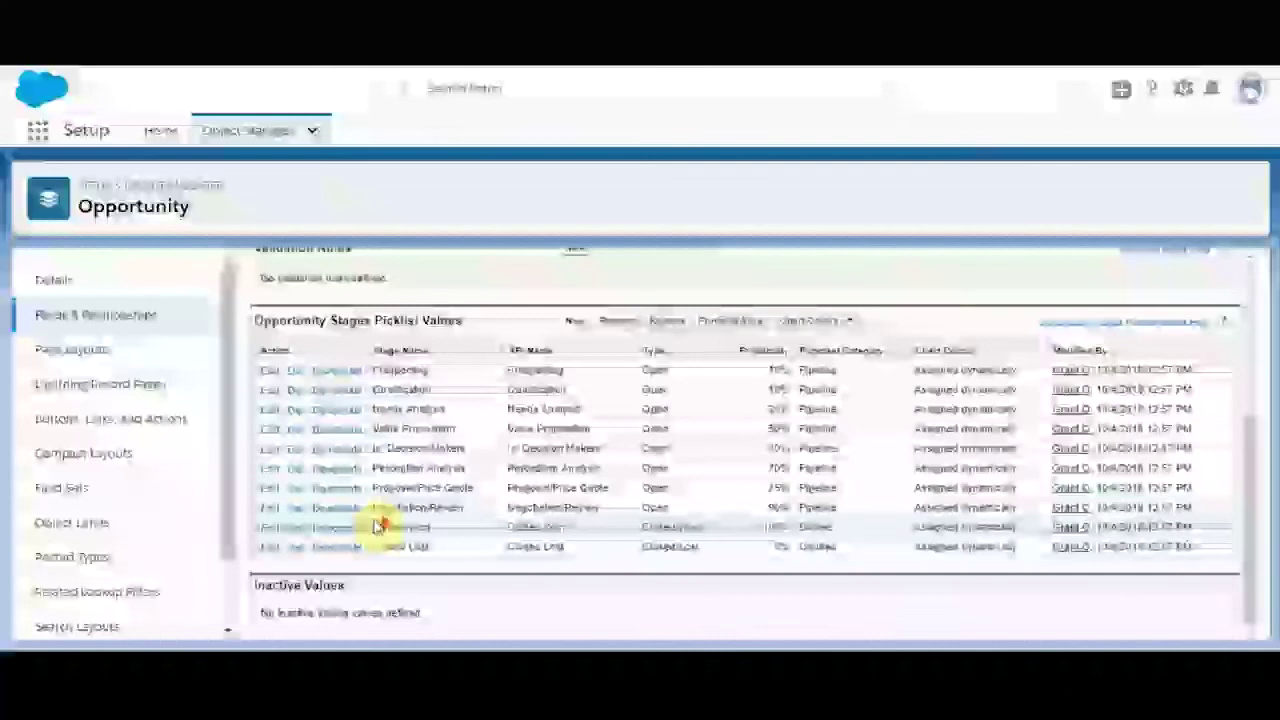
{"action": "left_click", "coordinate": [337, 374]}
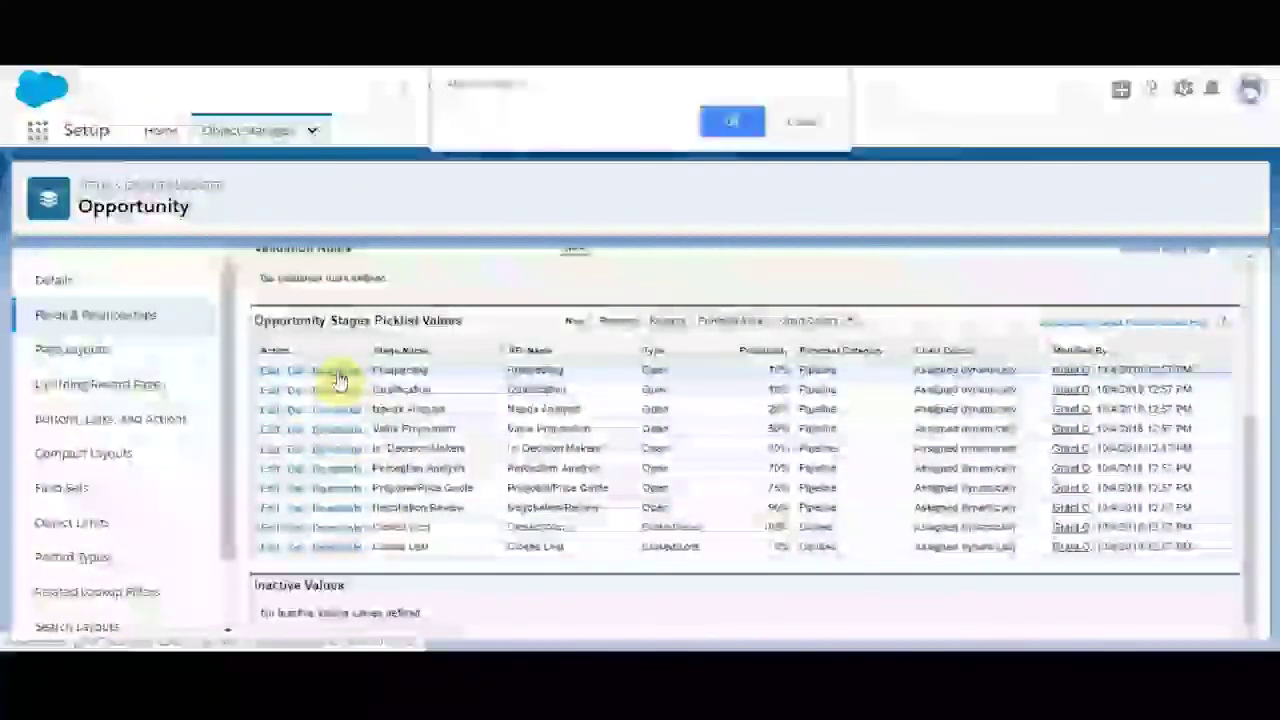
{"action": "left_click", "coordinate": [714, 124]}
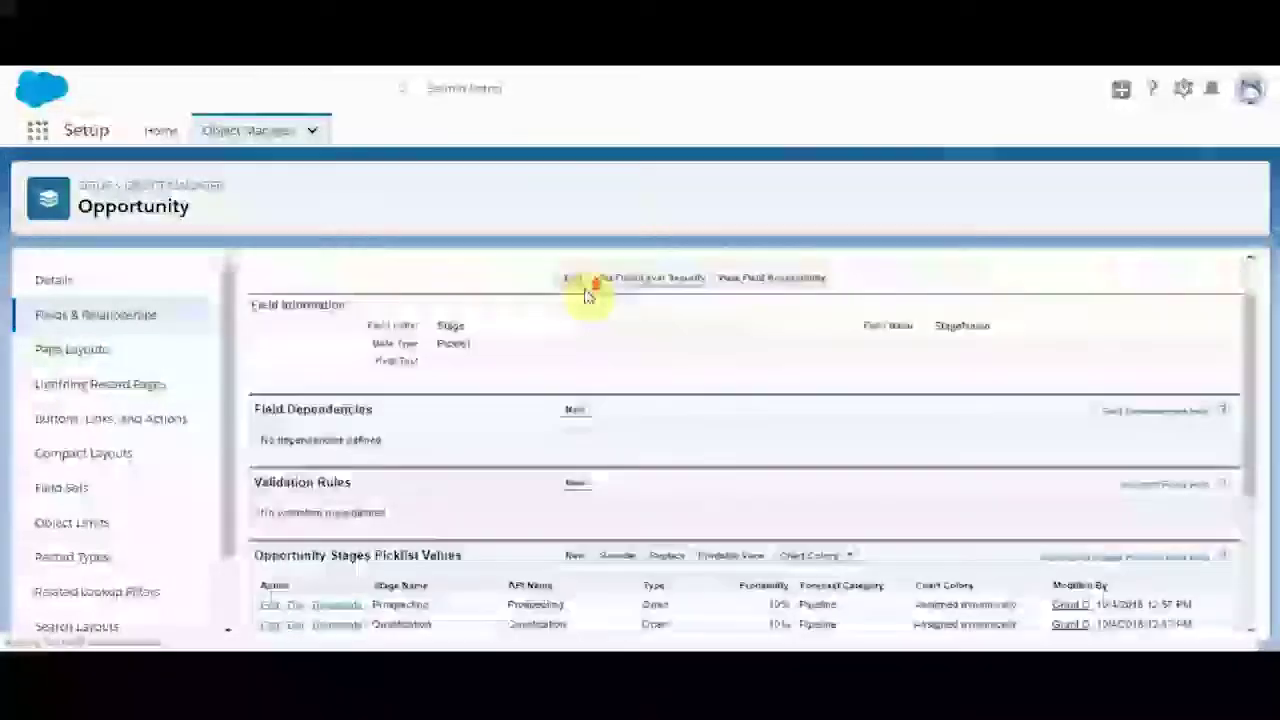
Begin a new opportunity stages picklist value and name it "New Stage"
{"action": "scroll", "coordinate": [567, 357], "scroll_direction": "down", "scroll_amount": 2}
{"action": "left_click", "coordinate": [576, 338]}
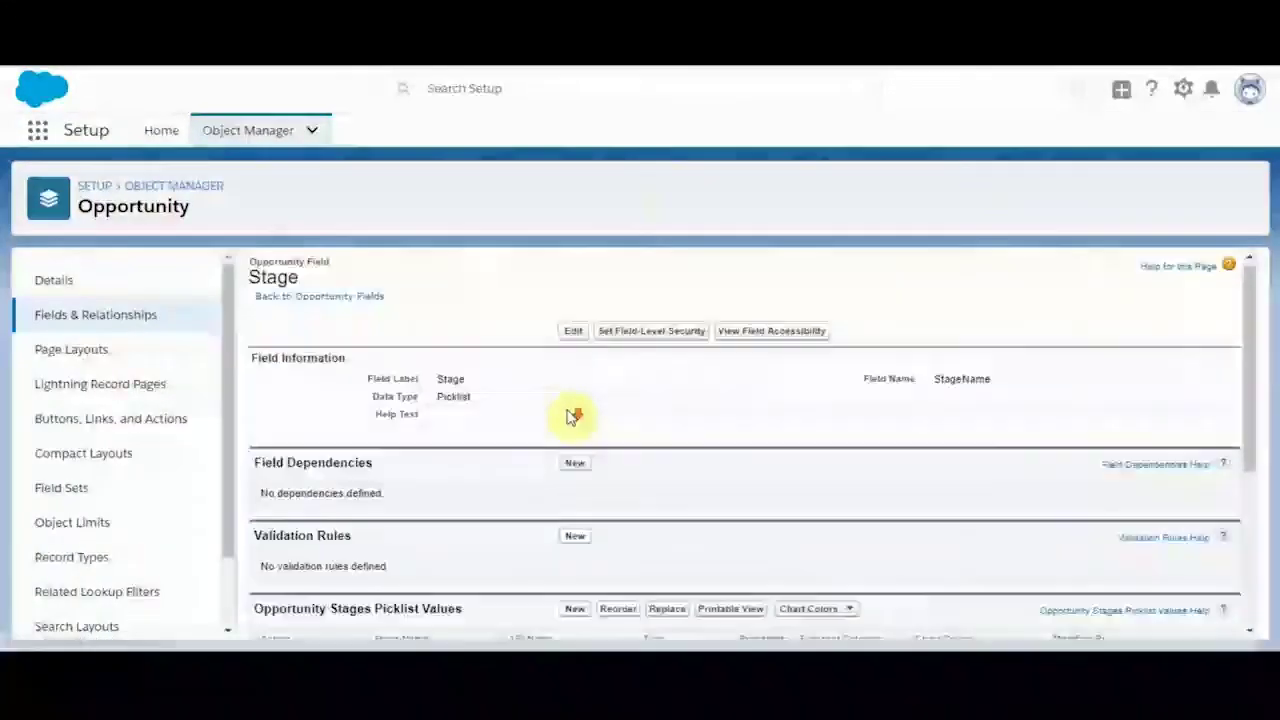
{"action": "scroll", "coordinate": [570, 418], "scroll_direction": "down", "scroll_amount": 3}
{"action": "scroll", "coordinate": [567, 420], "scroll_direction": "down", "scroll_amount": 1}
{"action": "left_click", "coordinate": [576, 328]}
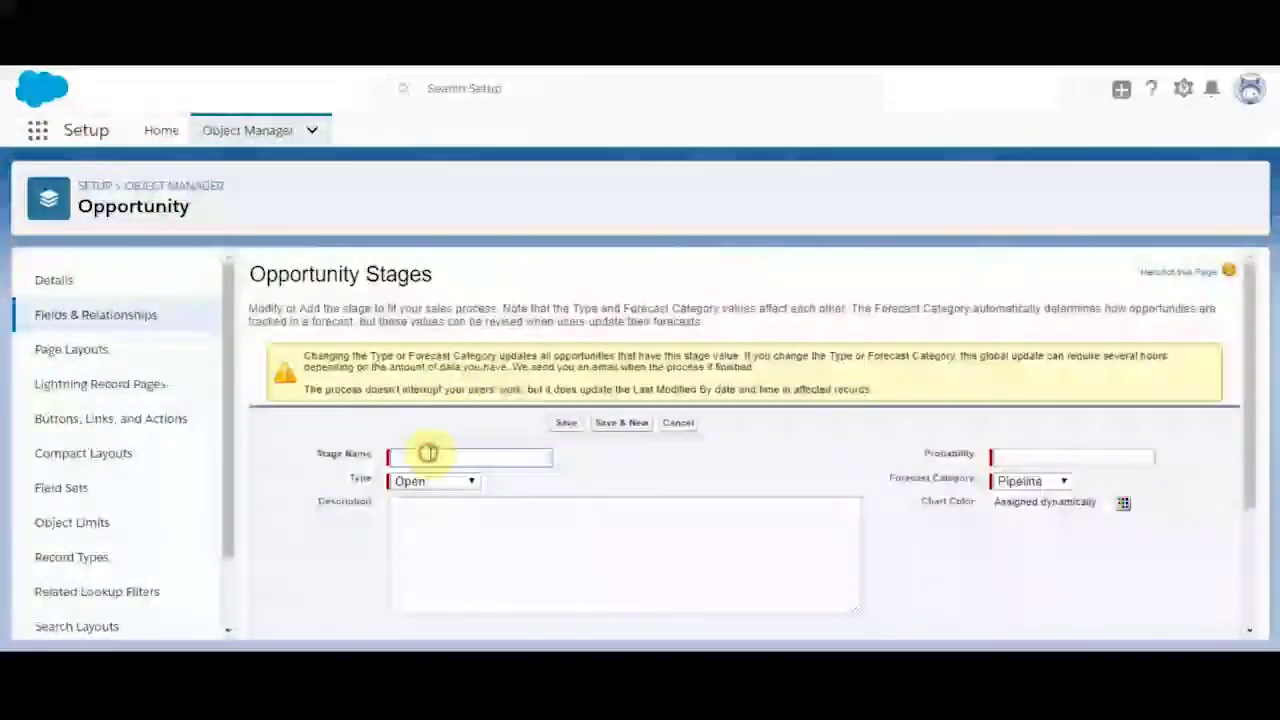
{"action": "left_click", "coordinate": [430, 456]}
{"action": "type", "text": "New Stage"}
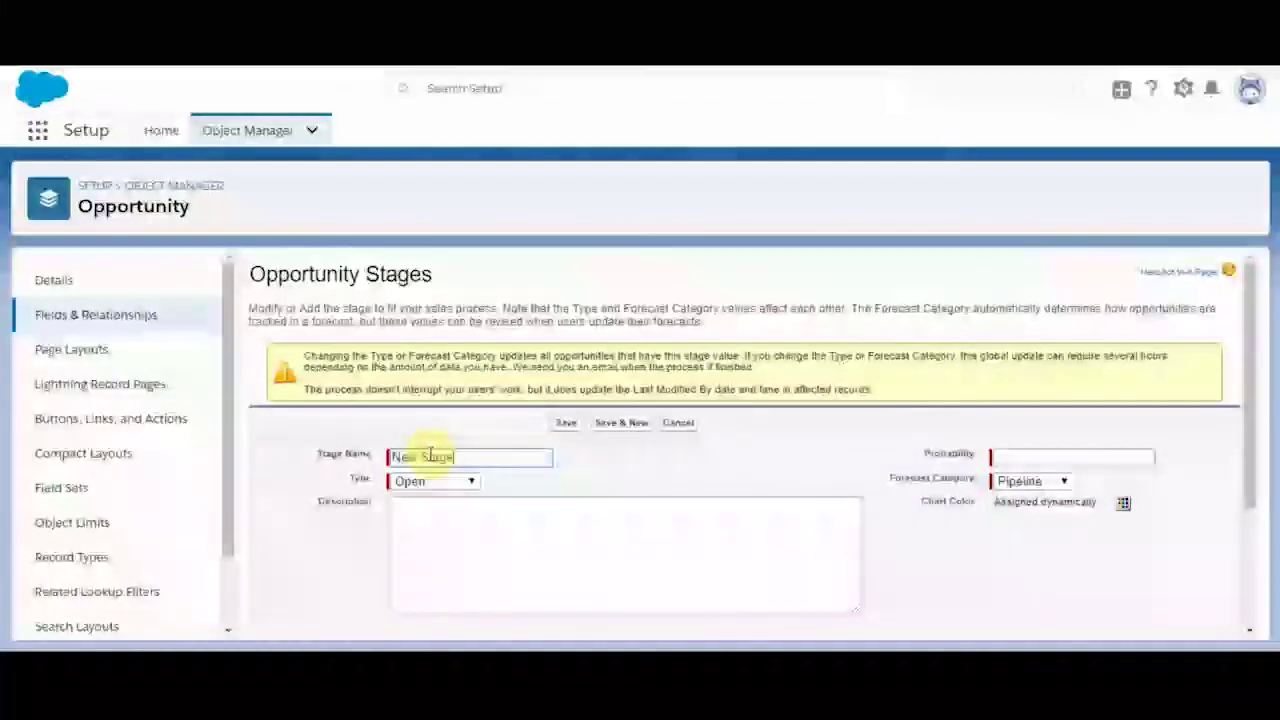
Set the new stage's probability to 0 and its forecast category to Omitted
{"action": "left_click", "coordinate": [1020, 456]}
{"action": "type", "text": "0"}
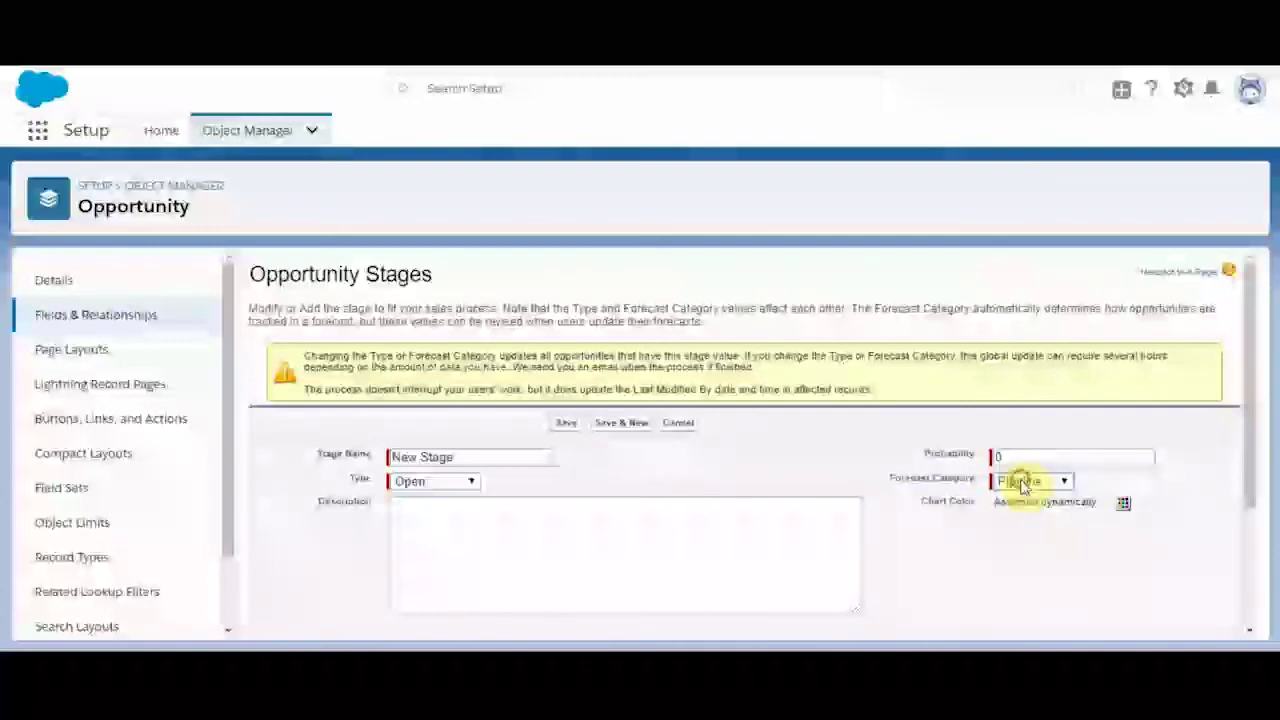
{"action": "left_click", "coordinate": [1022, 483]}
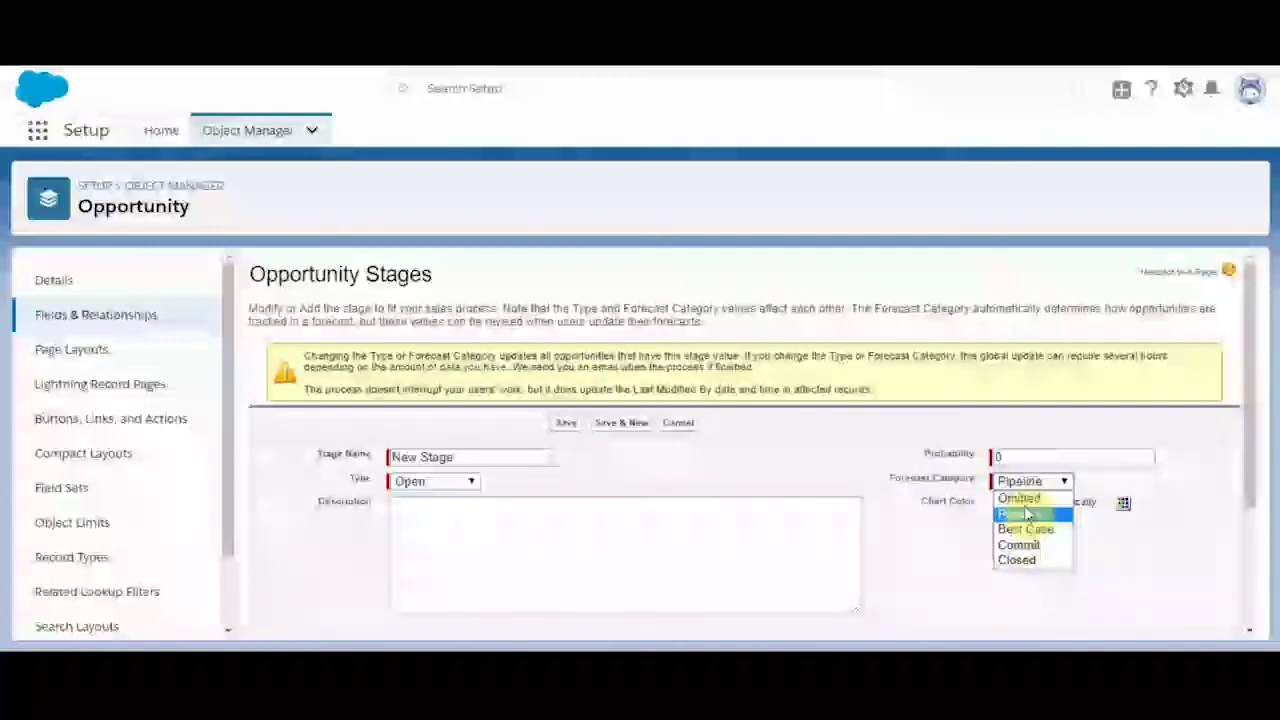
{"action": "left_click", "coordinate": [1019, 498]}
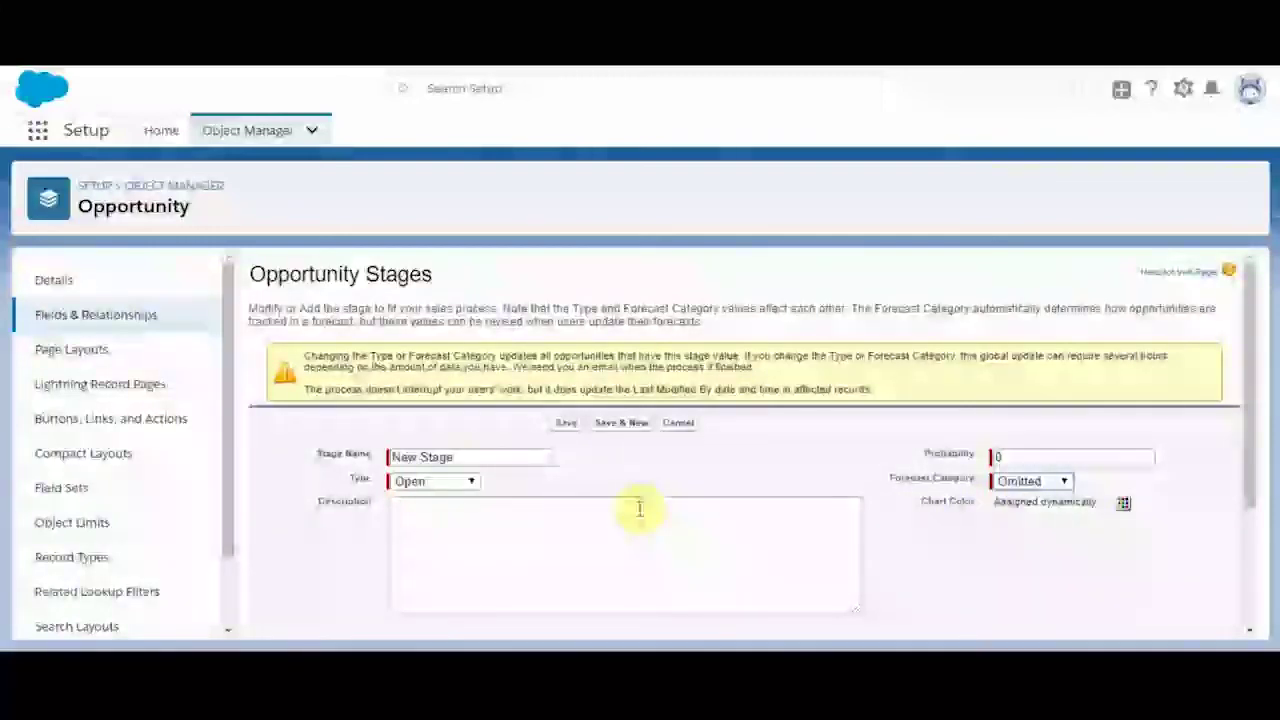
Include the new stage in the Example sales process and save it
{"action": "scroll", "coordinate": [640, 510], "scroll_direction": "down", "scroll_amount": 3}
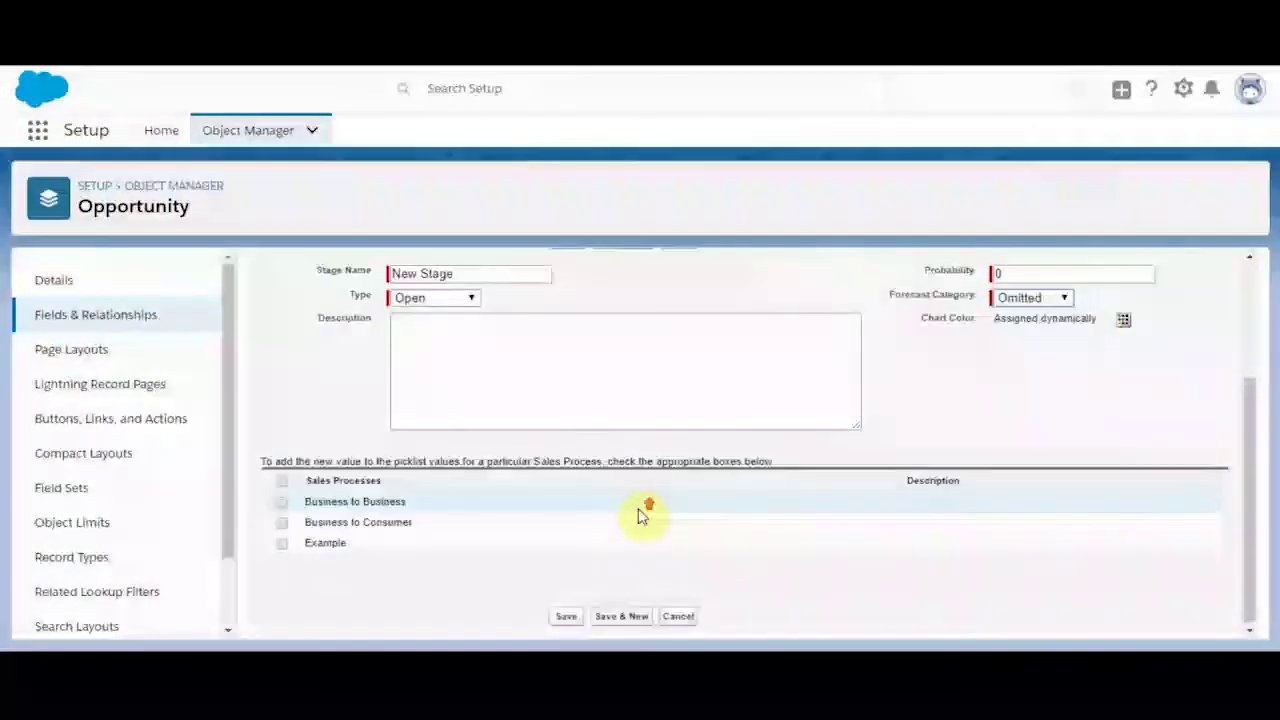
{"action": "scroll", "coordinate": [642, 512], "scroll_direction": "up", "scroll_amount": 1}
{"action": "scroll", "coordinate": [500, 509], "scroll_direction": "down", "scroll_amount": 1}
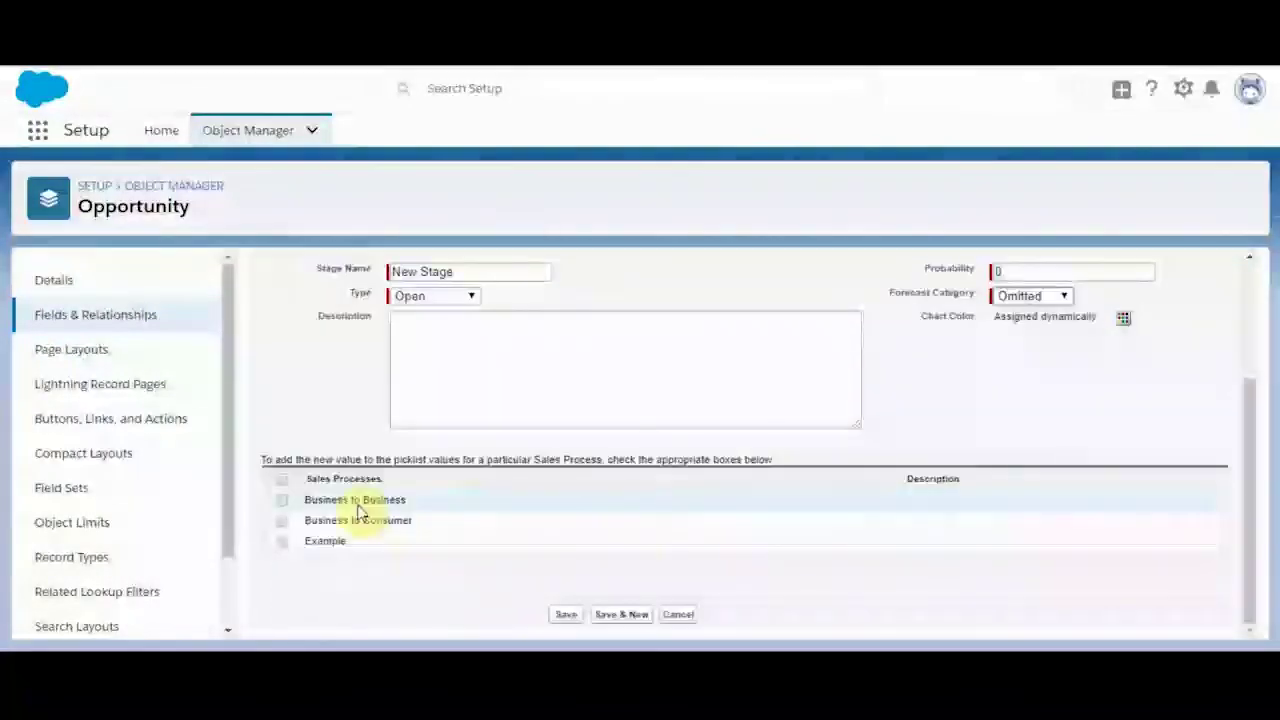
{"action": "left_click", "coordinate": [283, 542]}
{"action": "scroll", "coordinate": [520, 500], "scroll_direction": "up", "scroll_amount": 2}
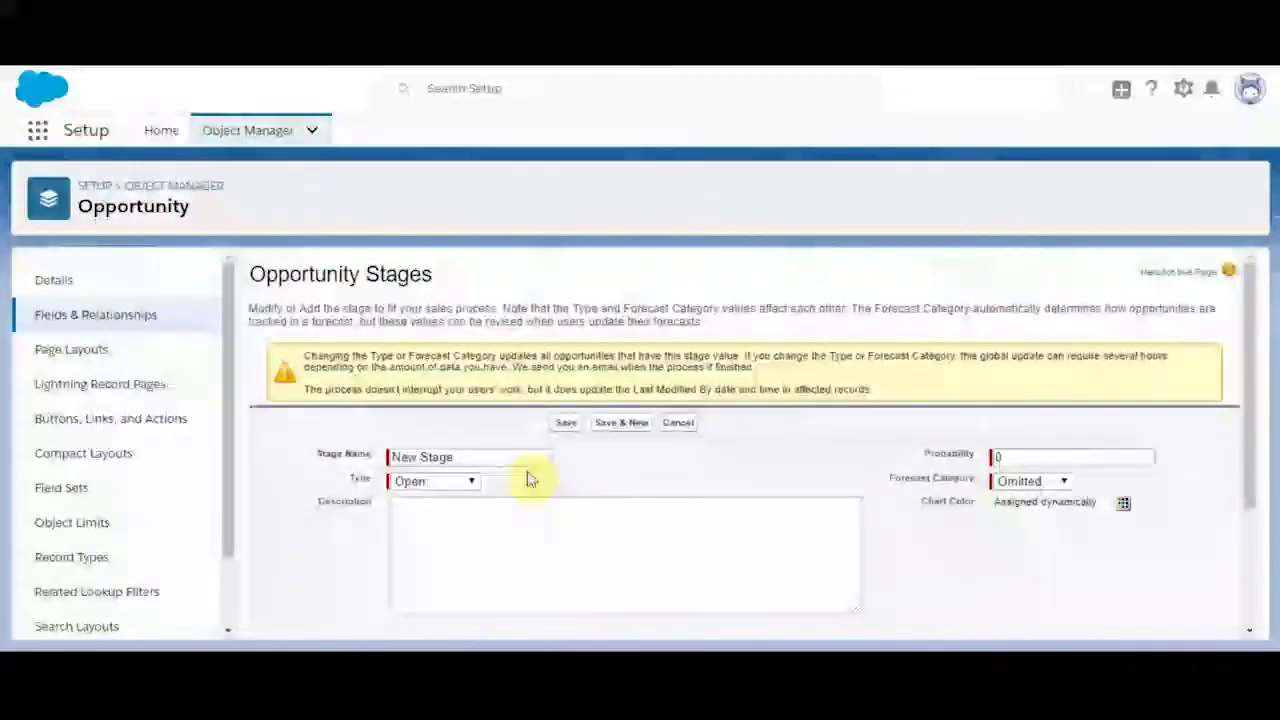
{"action": "left_click", "coordinate": [567, 428]}
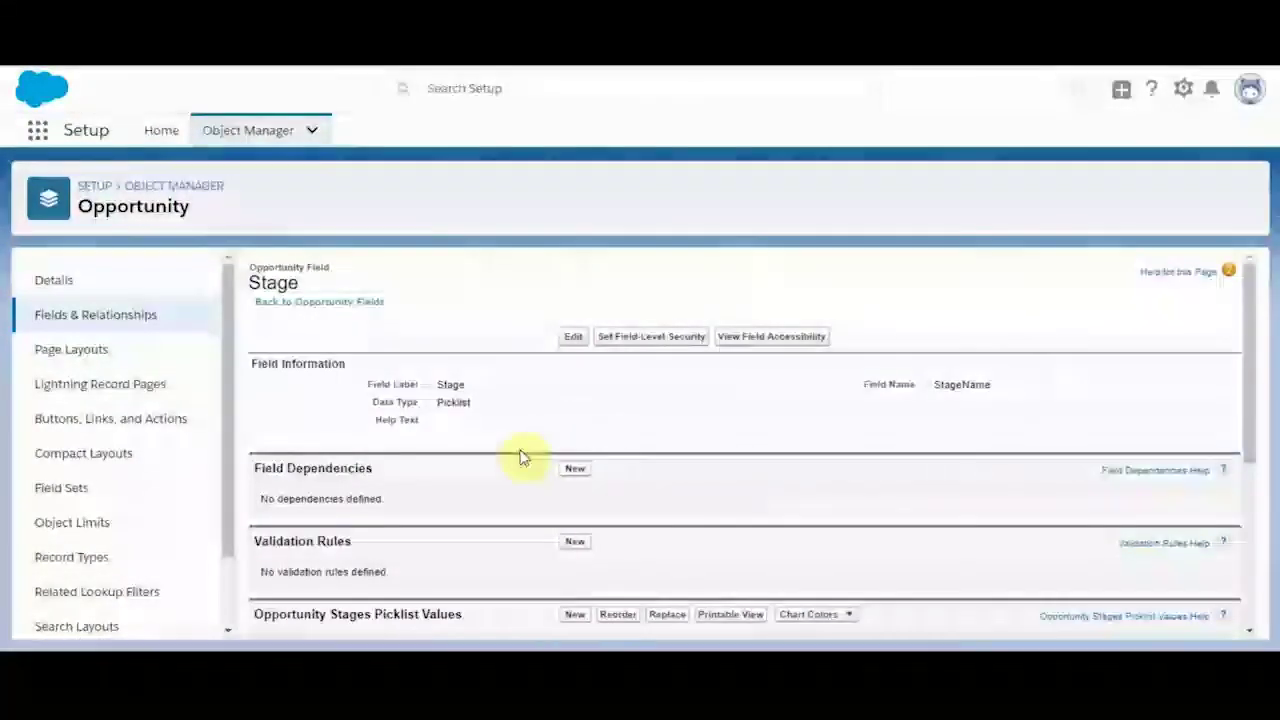
Examine the active and inactive values of the Stage field, including New Stage and Prospecting
{"action": "scroll", "coordinate": [523, 451], "scroll_direction": "down", "scroll_amount": 3}
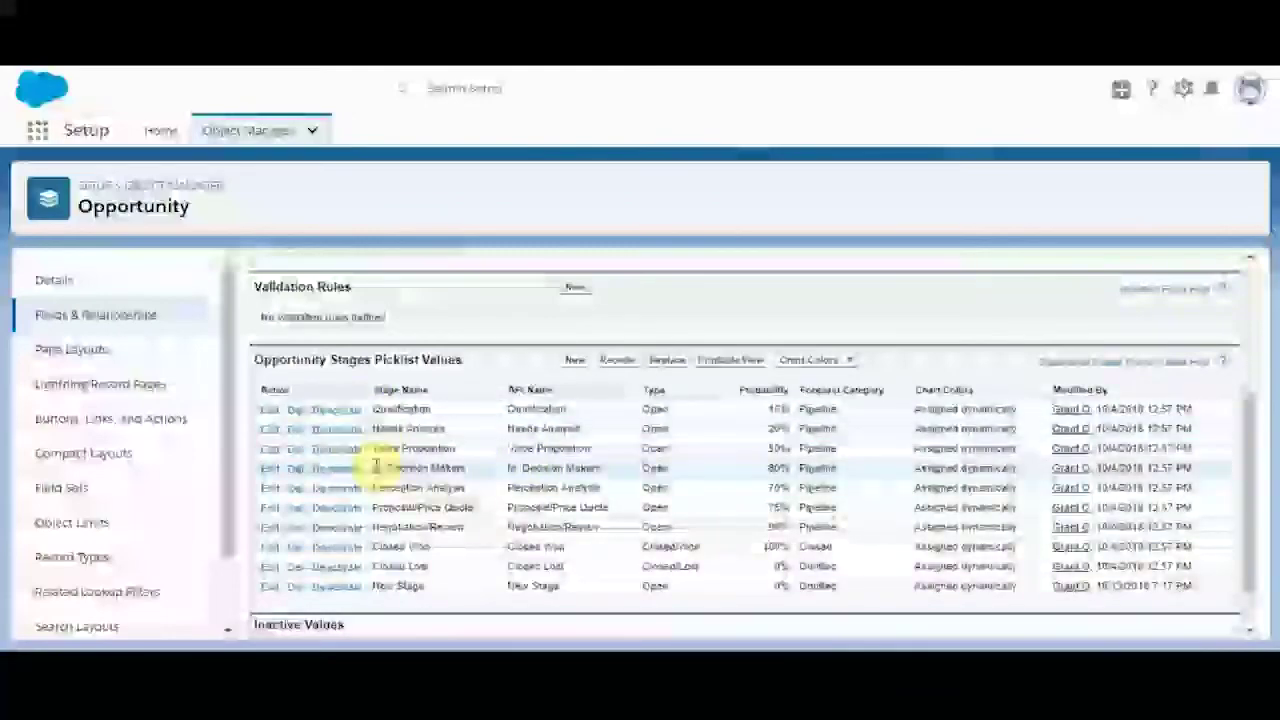
{"action": "scroll", "coordinate": [408, 570], "scroll_direction": "down", "scroll_amount": 1}
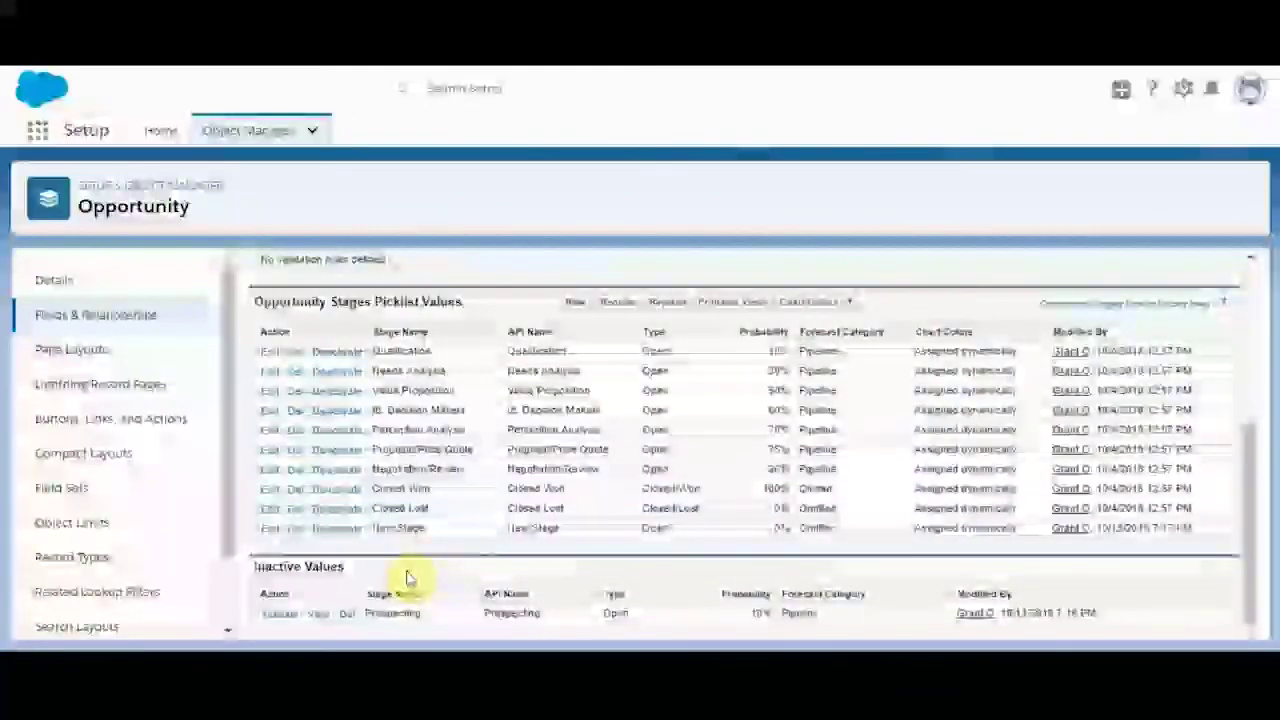
{"action": "scroll", "coordinate": [408, 578], "scroll_direction": "up", "scroll_amount": 3}
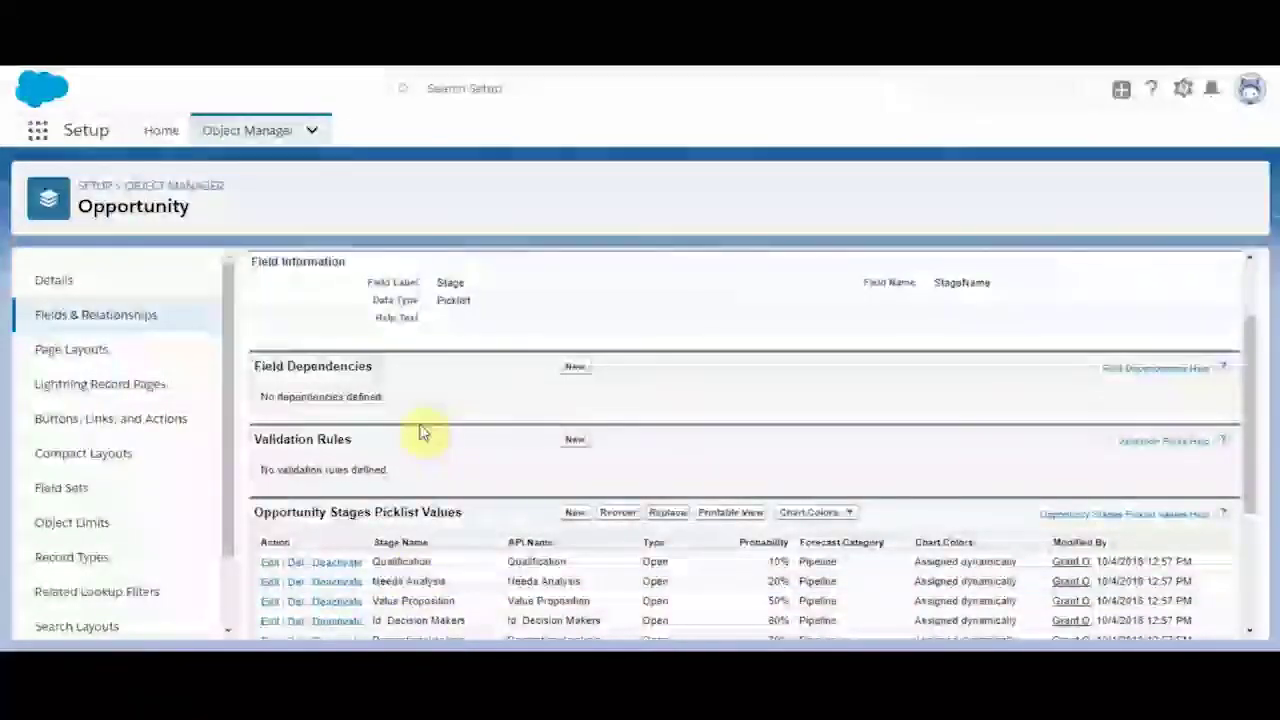
{"action": "scroll", "coordinate": [457, 502], "scroll_direction": "down", "scroll_amount": 3}
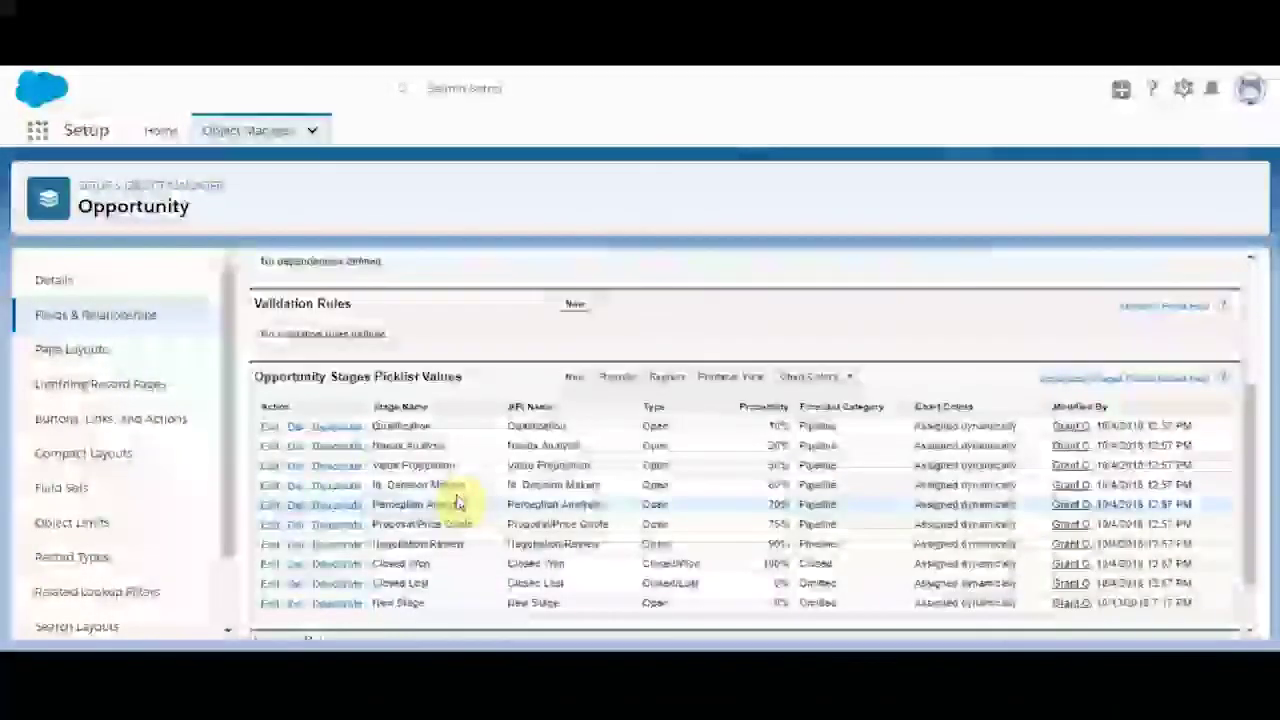
{"action": "scroll", "coordinate": [410, 545], "scroll_direction": "down", "scroll_amount": 1}
{"action": "scroll", "coordinate": [409, 537], "scroll_direction": "up", "scroll_amount": 3}
{"action": "scroll", "coordinate": [414, 543], "scroll_direction": "down", "scroll_amount": 3}
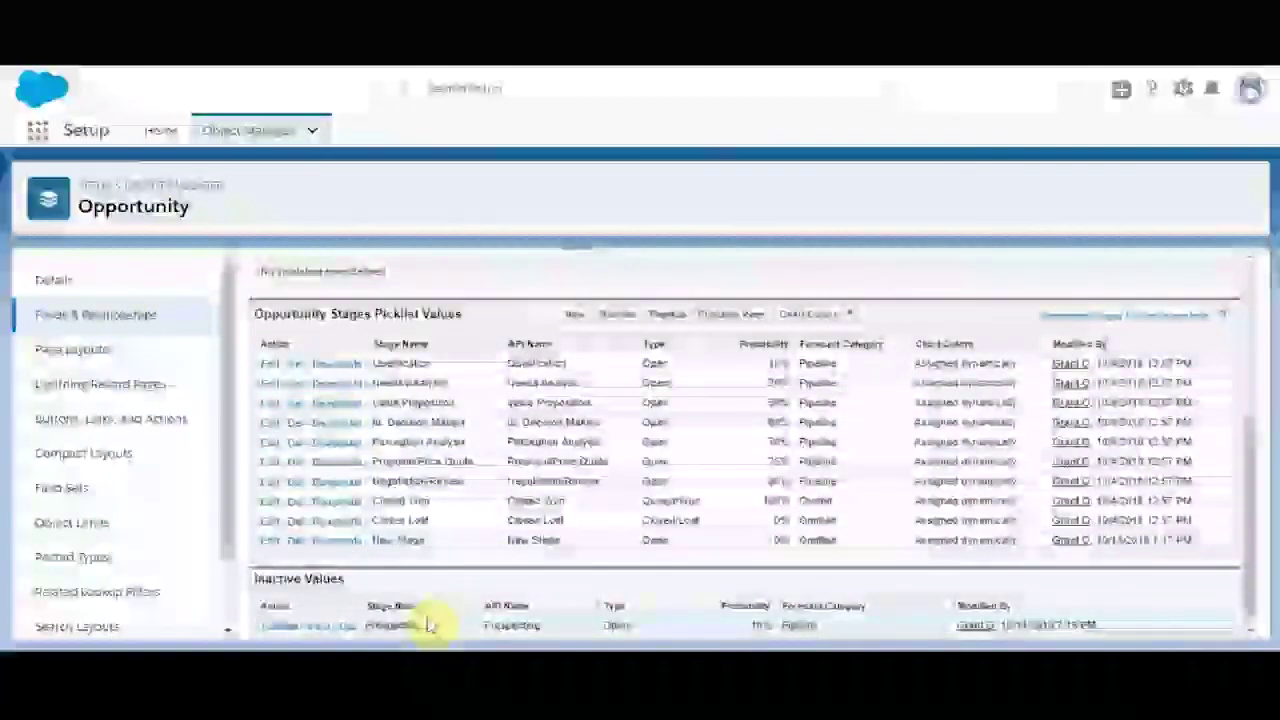
{"action": "scroll", "coordinate": [425, 620], "scroll_direction": "down", "scroll_amount": 1}
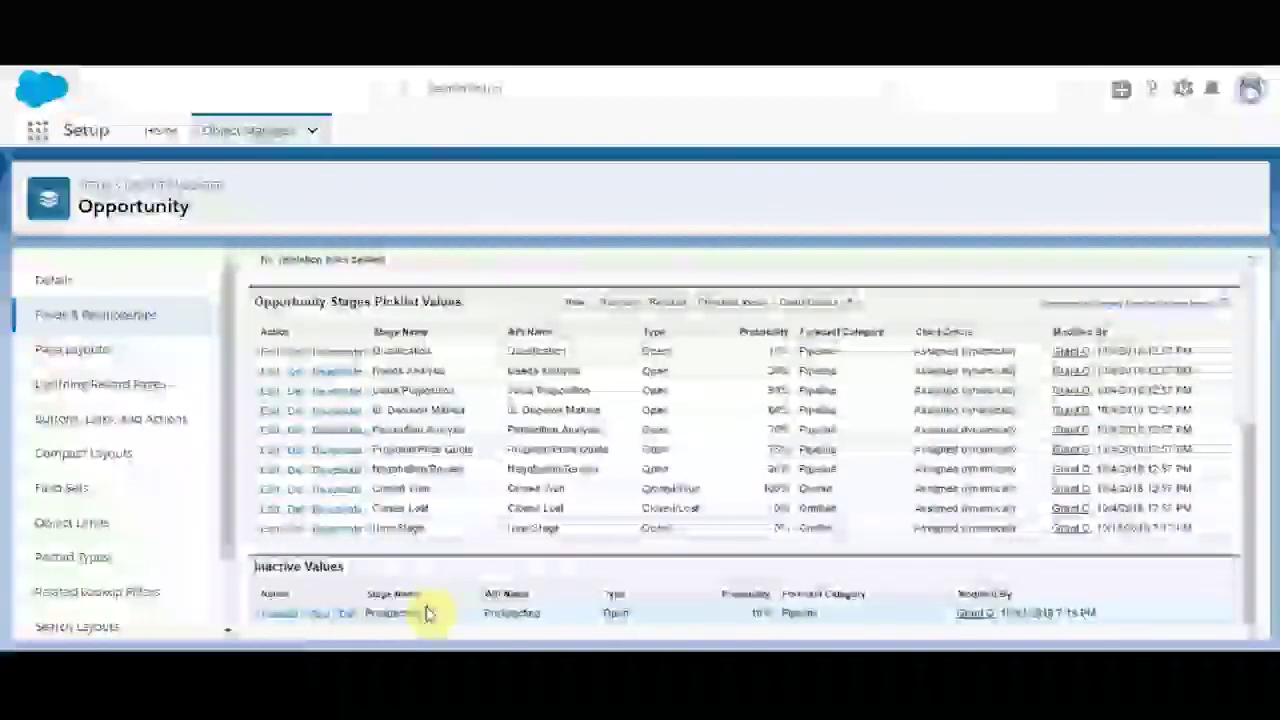
{"action": "scroll", "coordinate": [446, 502], "scroll_direction": "up", "scroll_amount": 5}
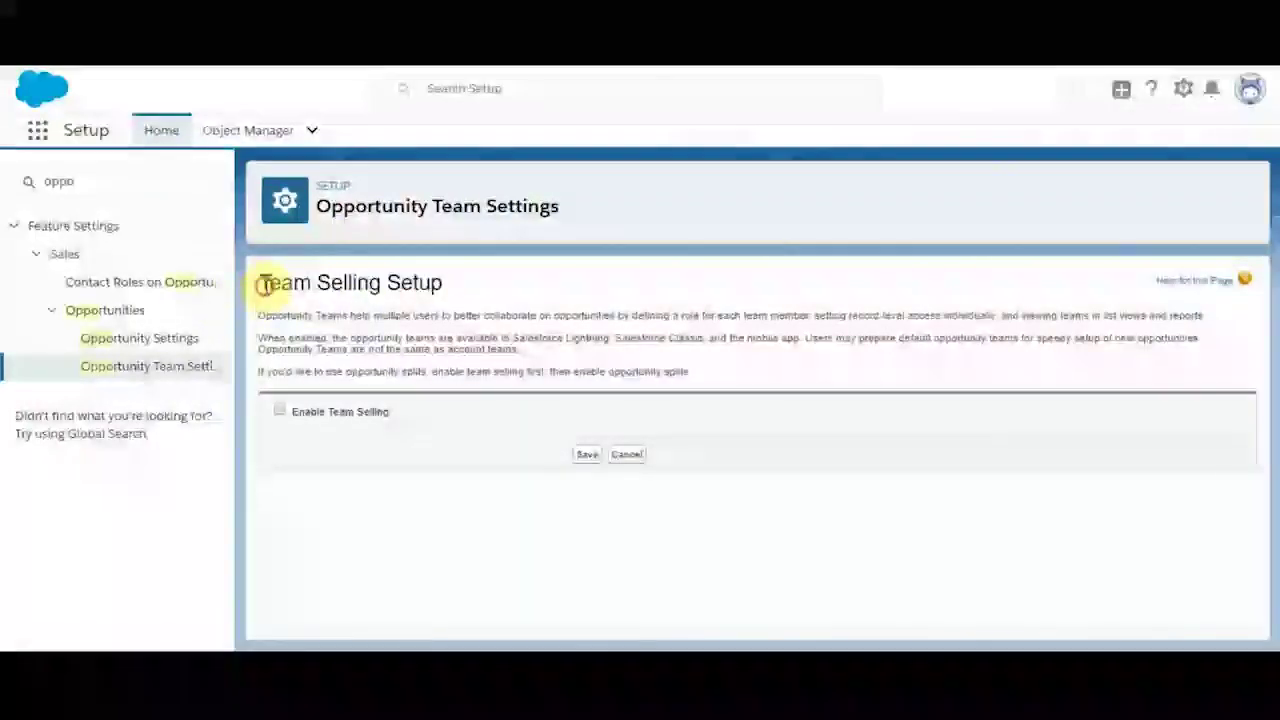
Review the Team Selling Setup information in Opportunity Team Settings
{"action": "left_click_drag", "start_coordinate": [266, 283], "coordinate": [329, 306]}
{"action": "left_click", "coordinate": [408, 314]}
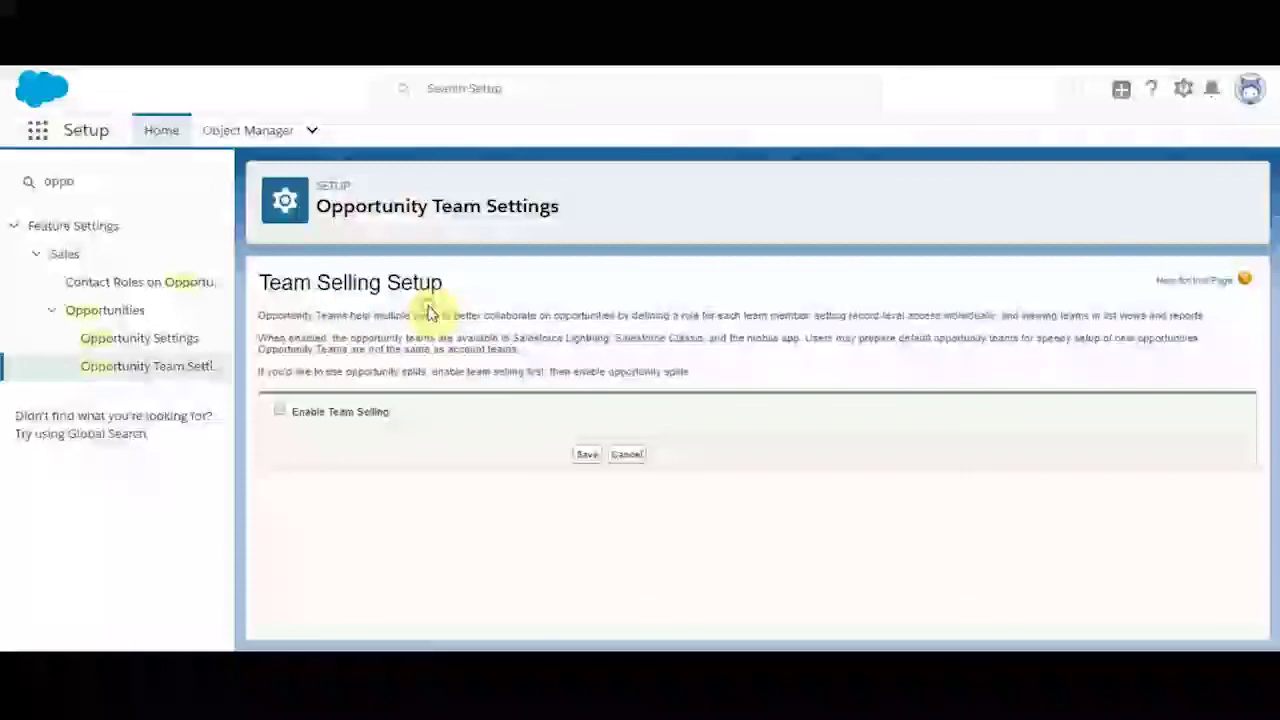